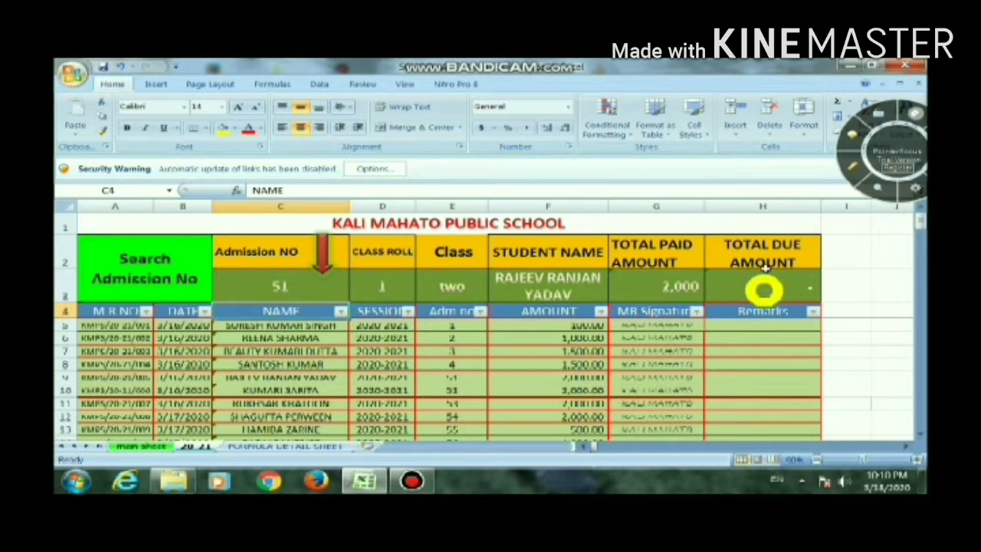
Look up the fee details of the students in rows 10 and 19 by entering their admission numbers in search cell C3
{"action": "left_click", "coordinate": [304, 286]}
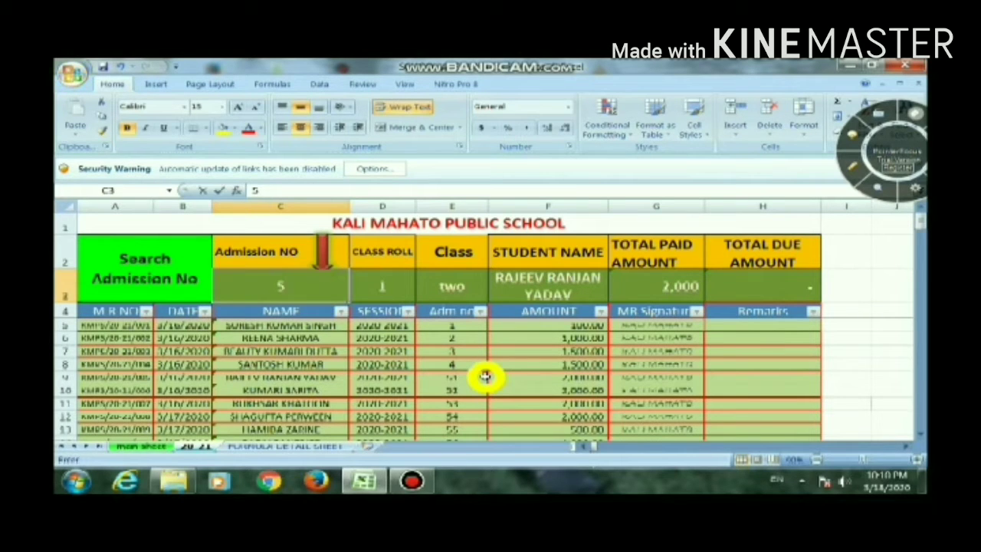
{"action": "type", "text": "52"}
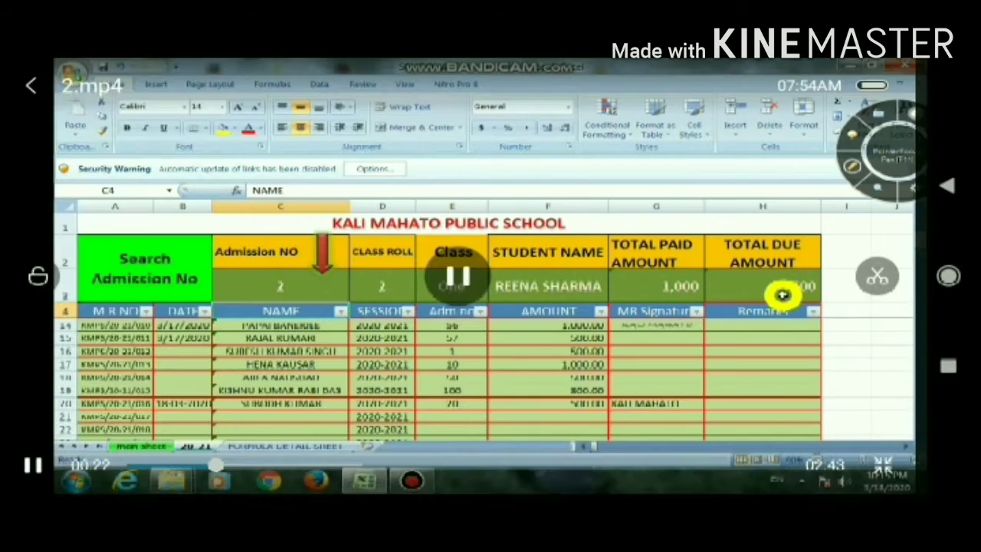
{"action": "left_click", "coordinate": [300, 289]}
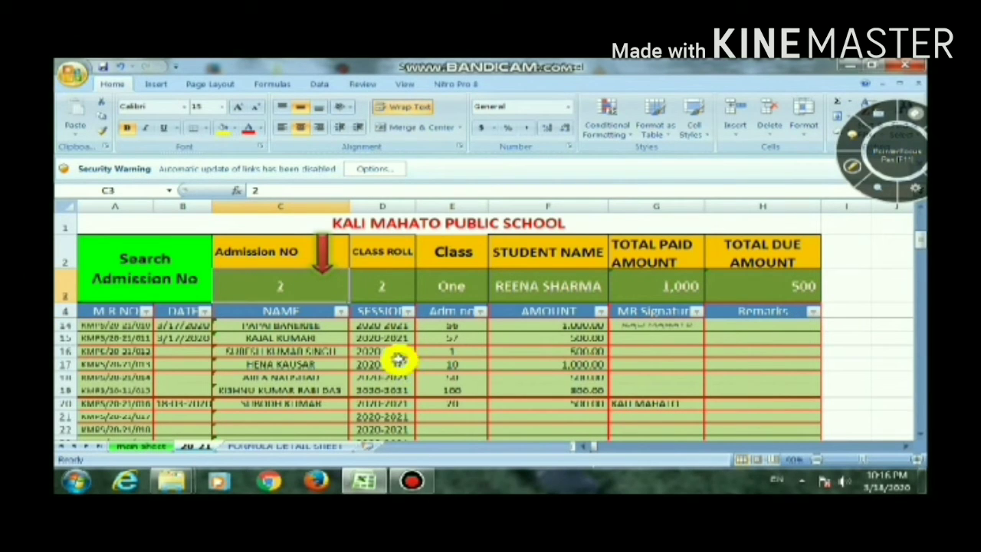
{"action": "type", "text": "100"}
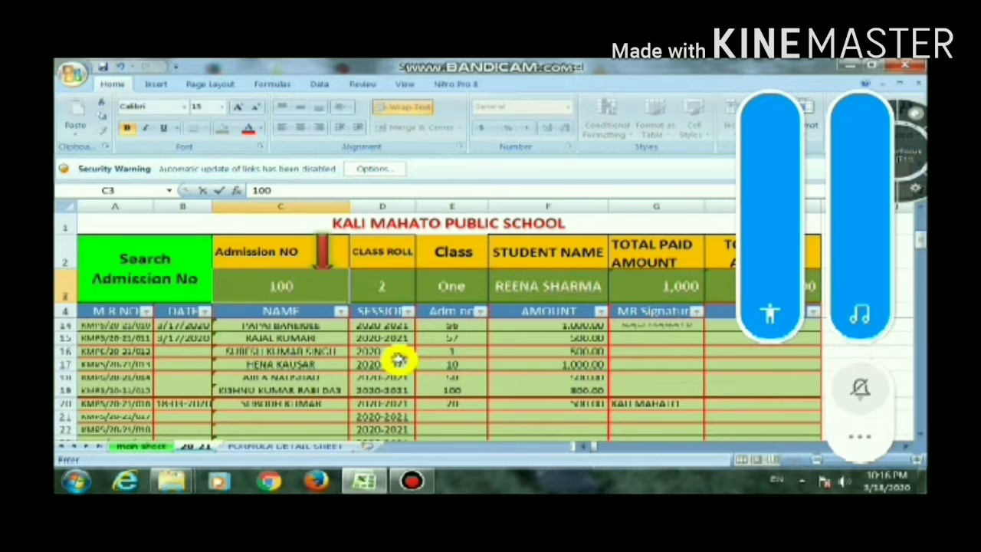
{"action": "key", "text": "Return"}
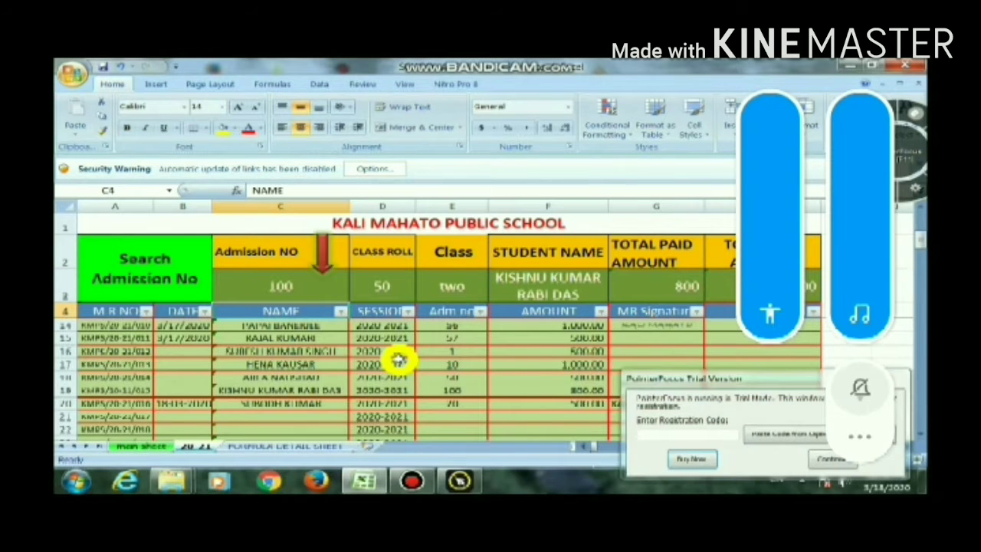
{"action": "left_click", "coordinate": [832, 458]}
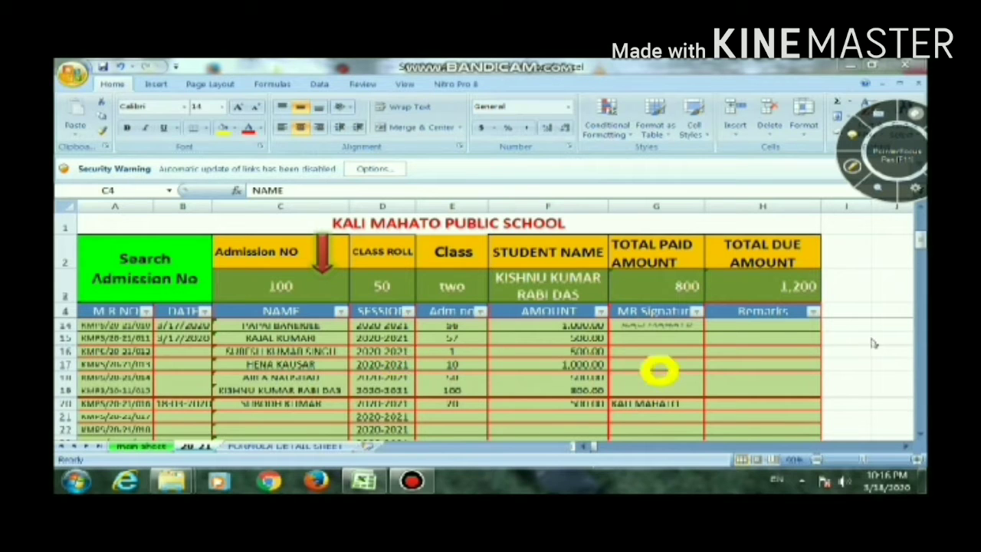
Start a receipt entry in row 21 with the date 18-03-2020 copied from the row above and the admission number of the student in row 13
{"action": "left_click", "coordinate": [917, 242]}
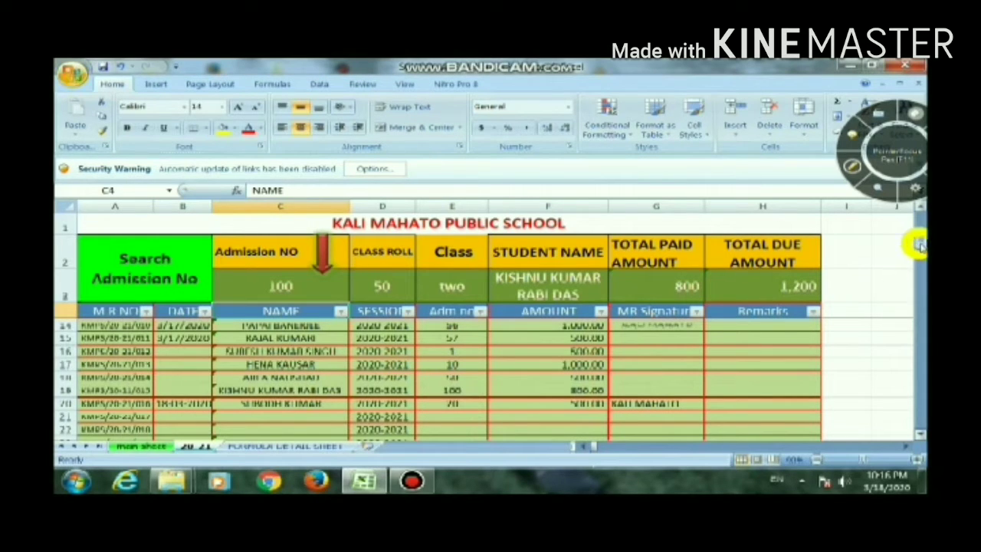
{"action": "left_click_drag", "start_coordinate": [920, 257], "coordinate": [921, 256]}
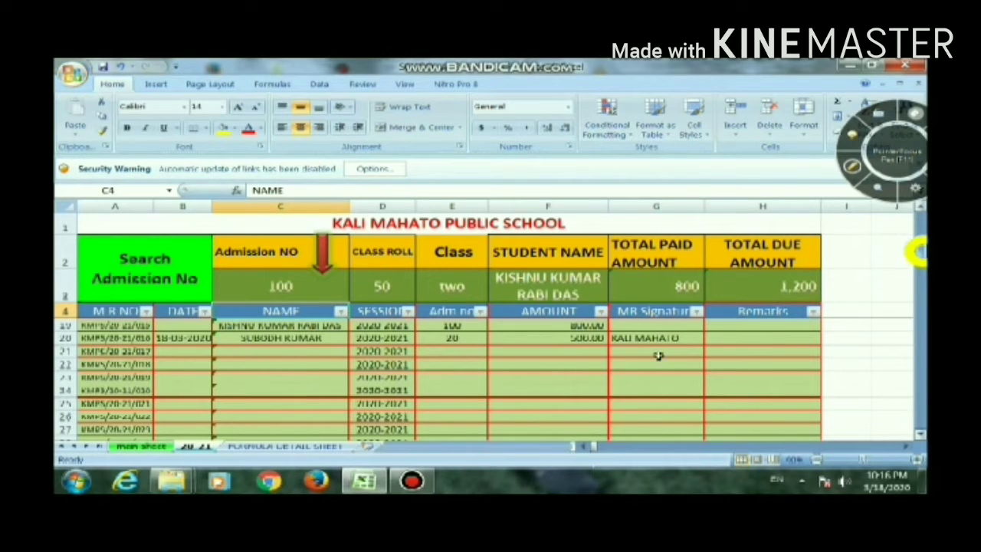
{"action": "left_click", "coordinate": [186, 352]}
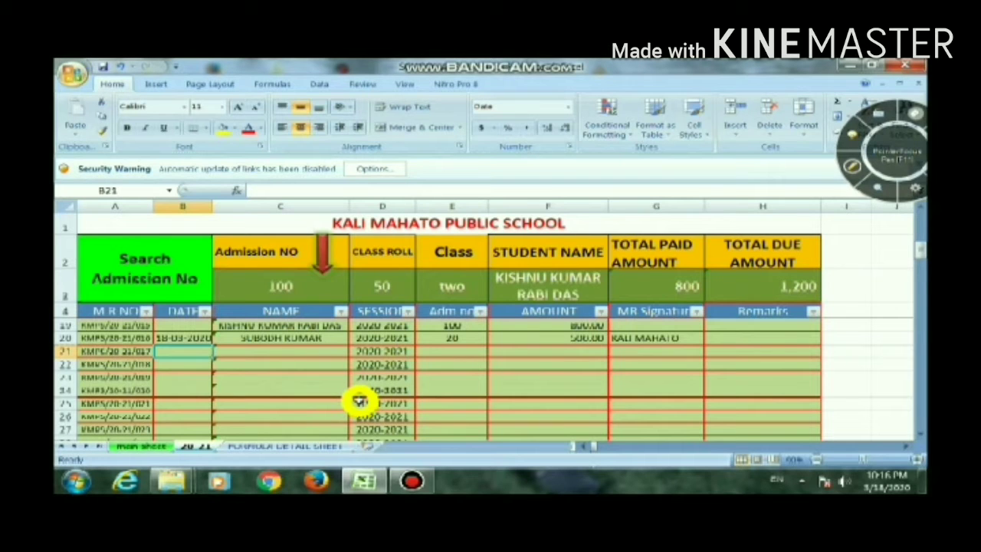
{"action": "key", "text": "ctrl+d"}
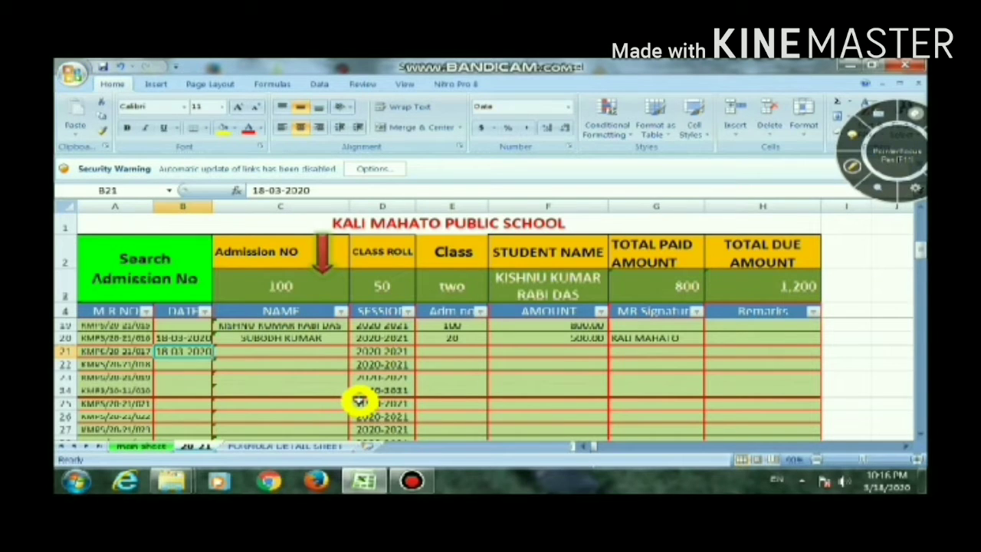
{"action": "key", "text": "Right"}
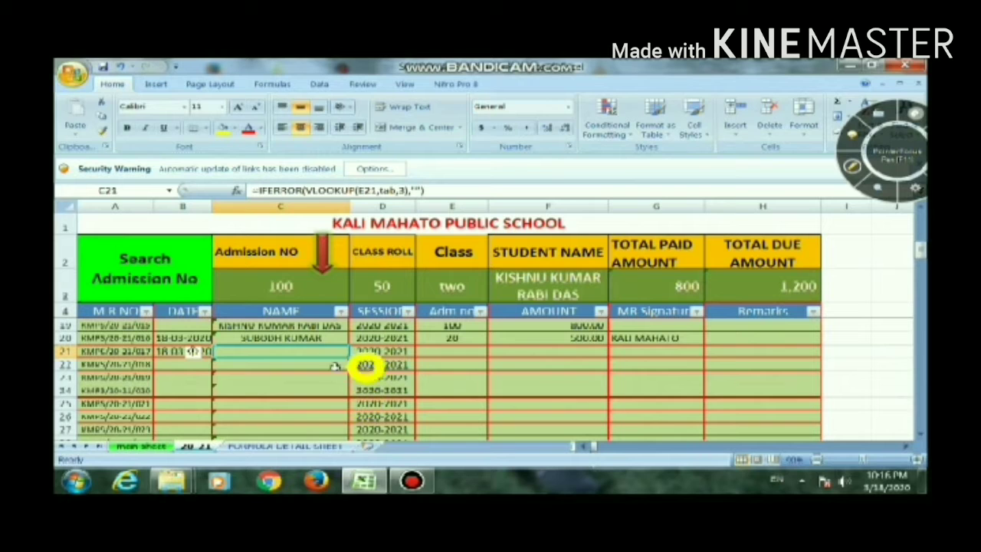
{"action": "left_click", "coordinate": [452, 353]}
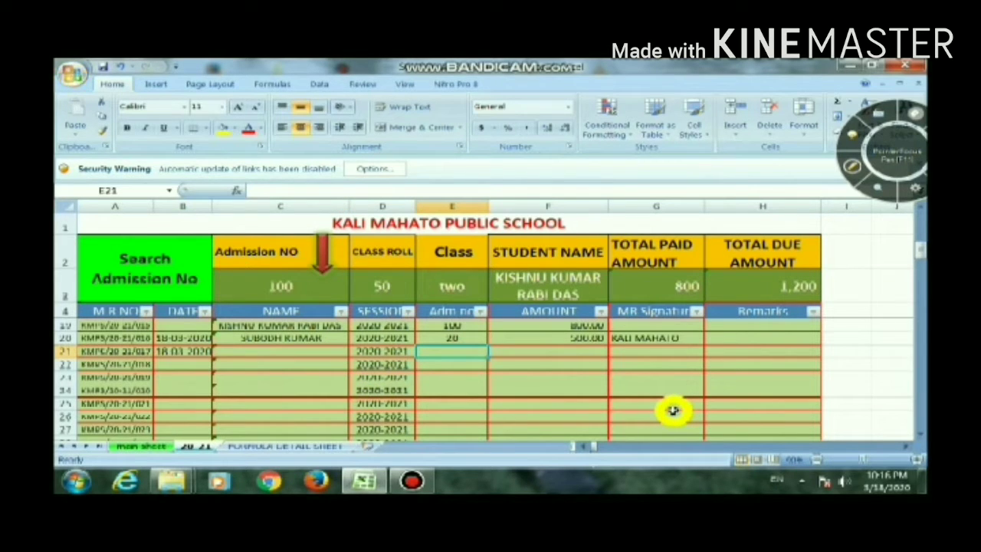
{"action": "type", "text": "55"}
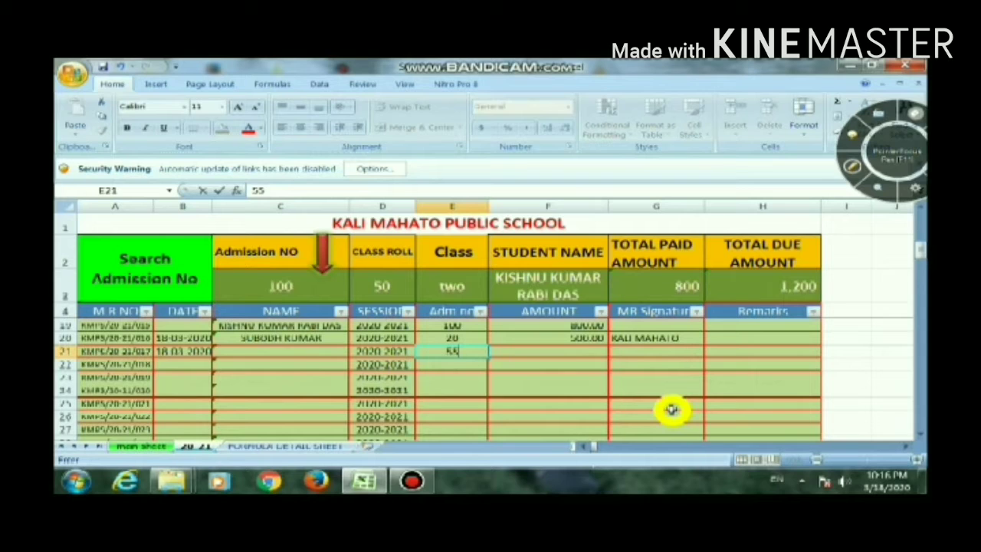
{"action": "key", "text": "Return"}
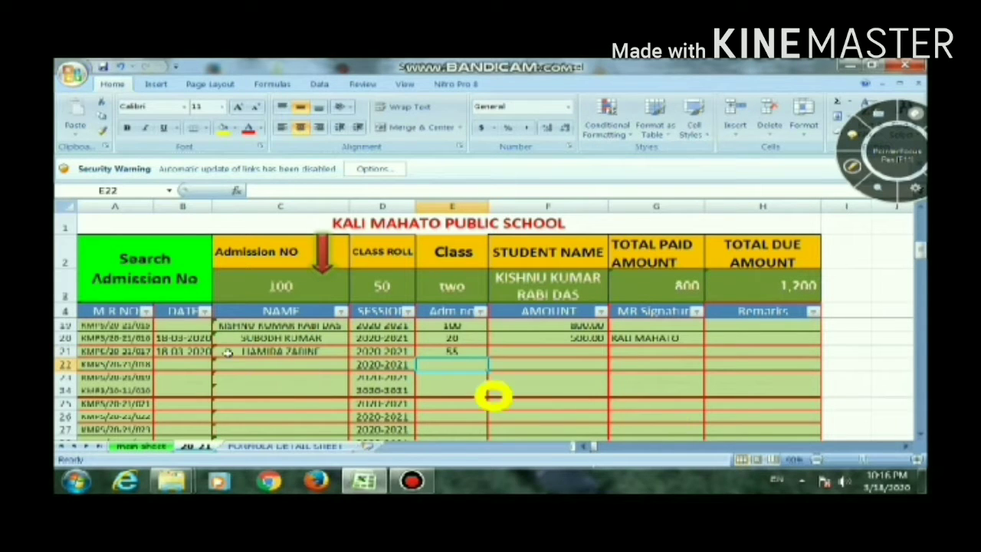
Complete the row 21 receipt with an amount of 500 and the same signatory name as the row above
{"action": "left_click", "coordinate": [529, 350]}
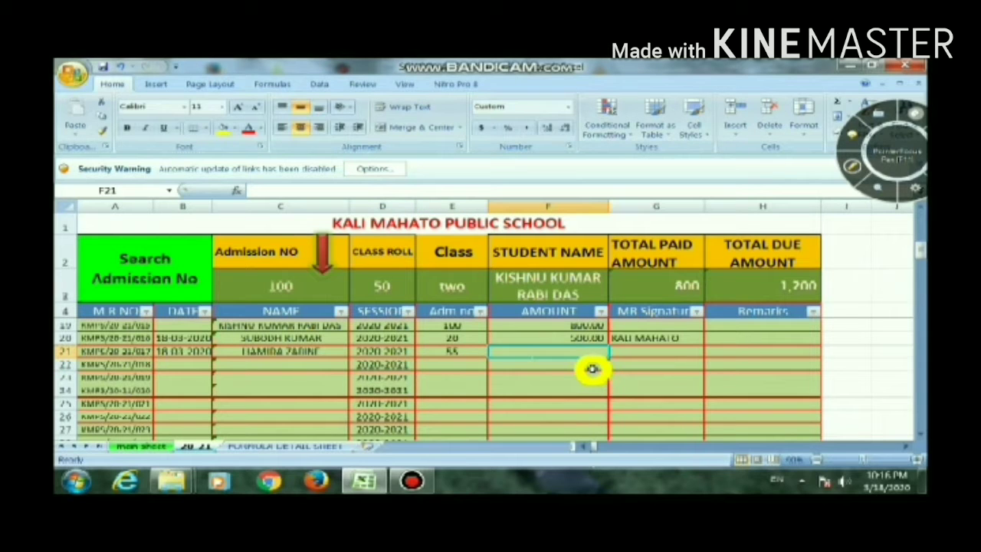
{"action": "type", "text": "500"}
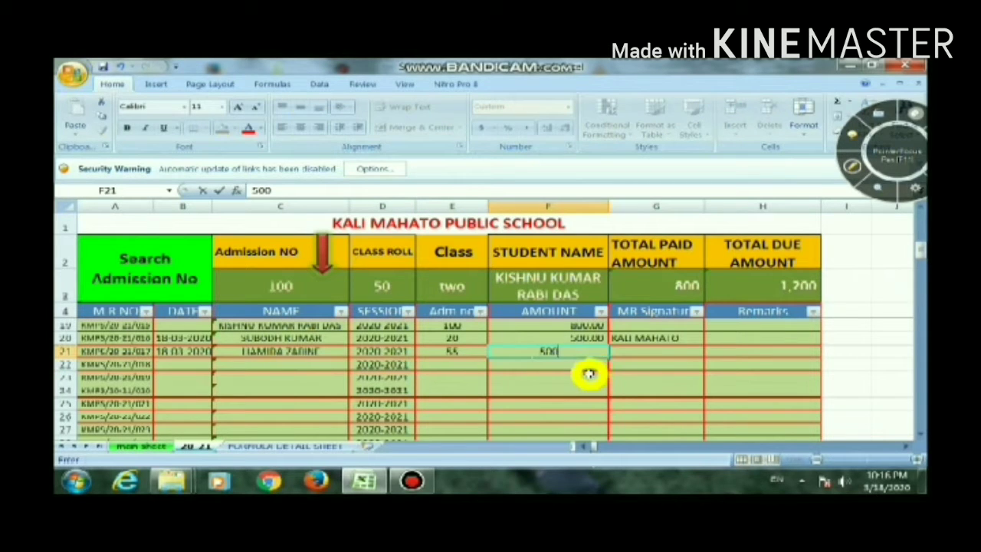
{"action": "key", "text": "Tab"}
{"action": "type", "text": "K"}
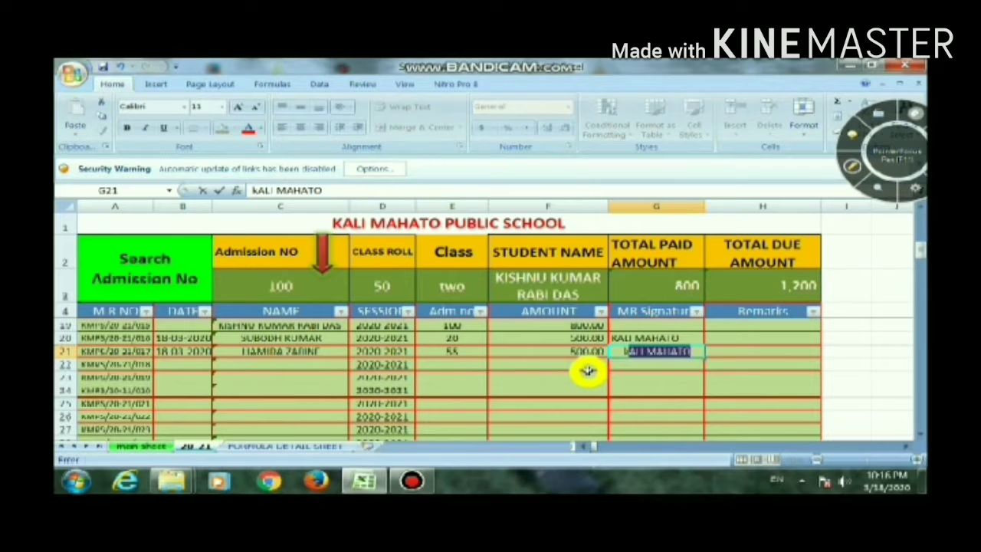
{"action": "key", "text": "Tab"}
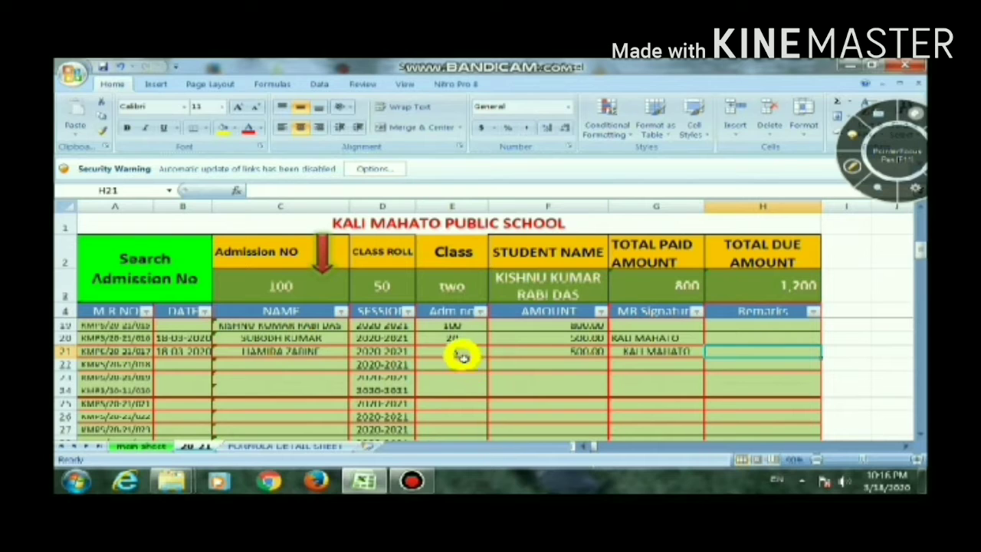
Look up the paid and due totals for the student in row 21 by entering that admission number in search cell C3
{"action": "left_click", "coordinate": [324, 289]}
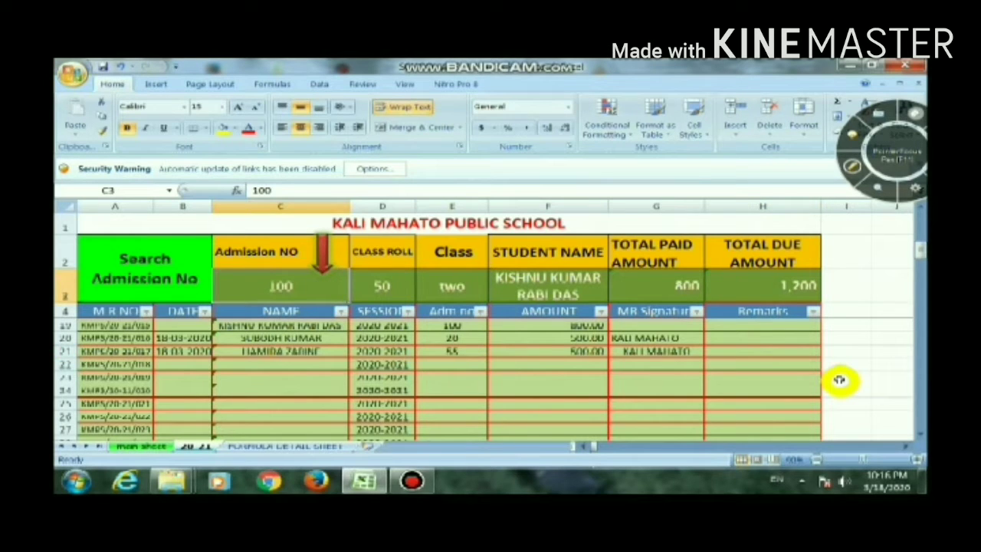
{"action": "type", "text": "55"}
{"action": "key", "text": "Return"}
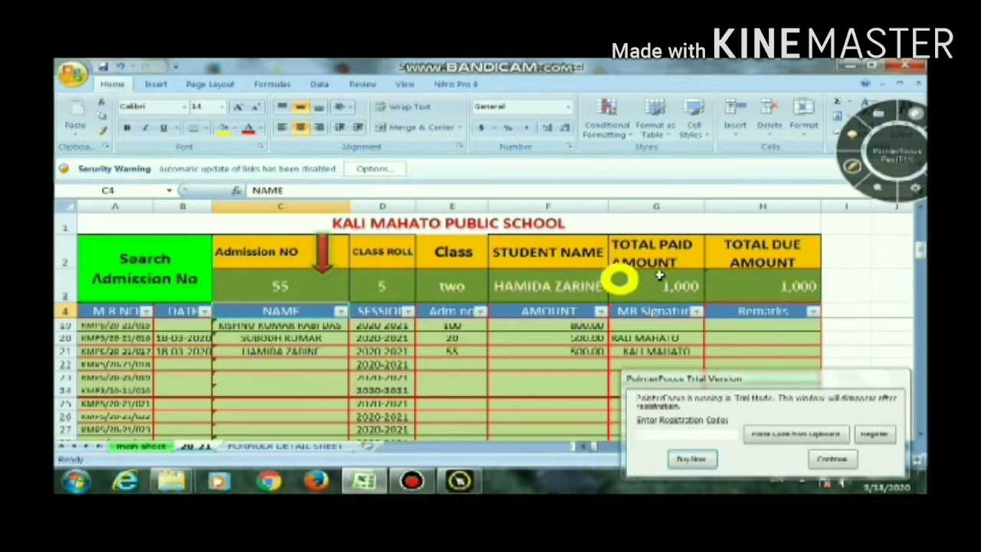
{"action": "left_click", "coordinate": [832, 459]}
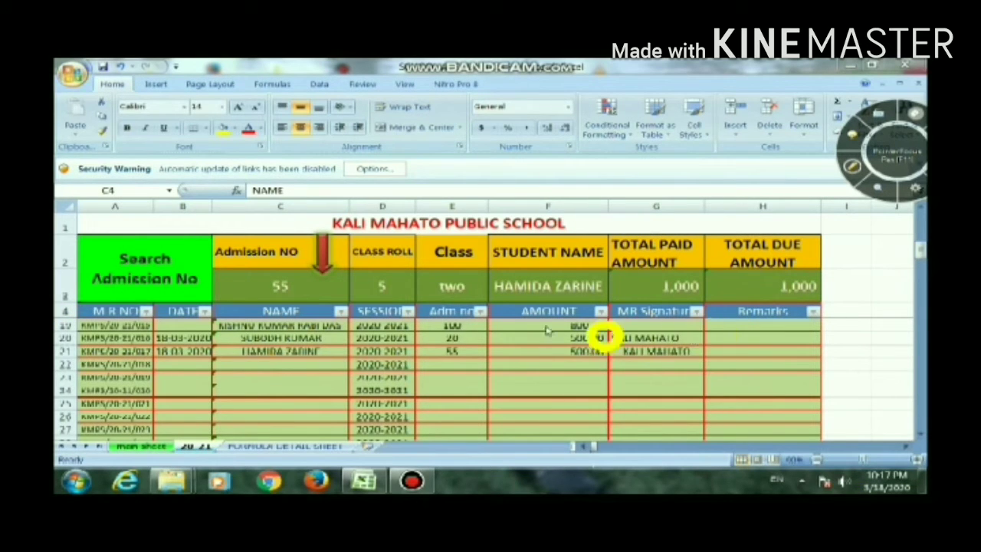
Check the main sheet's total paid and total due columns for the class two students
{"action": "left_click", "coordinate": [139, 447]}
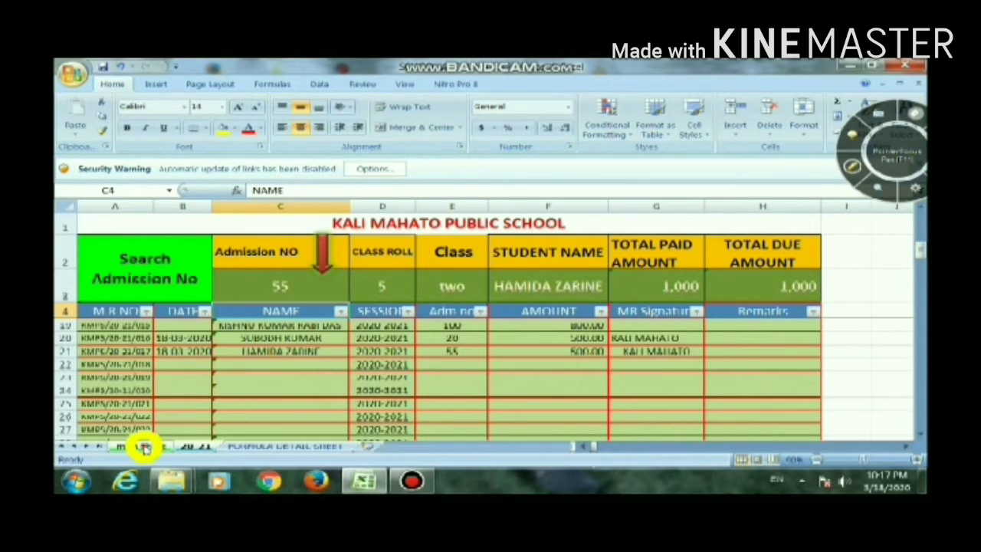
{"action": "left_click", "coordinate": [143, 447]}
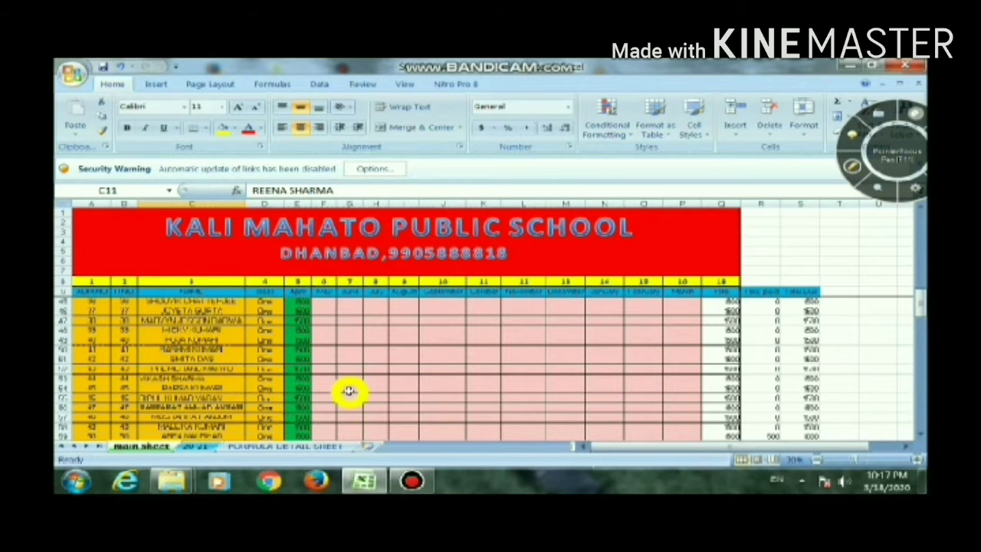
{"action": "scroll", "coordinate": [348, 390], "scroll_direction": "down", "scroll_amount": 4}
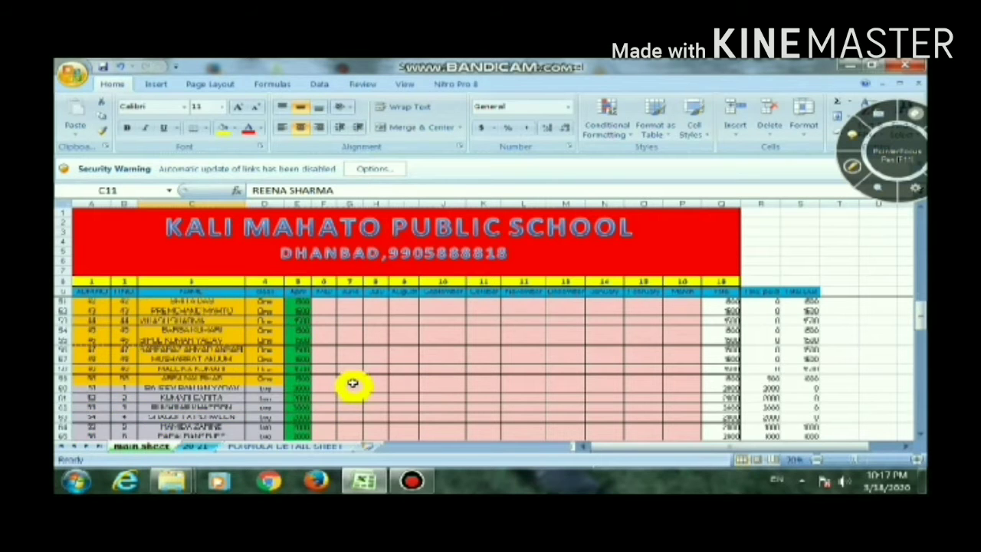
Return to the 20-21 sheet and inspect the class roll, class, student name and total paid cells D3 to G3
{"action": "left_click", "coordinate": [193, 447]}
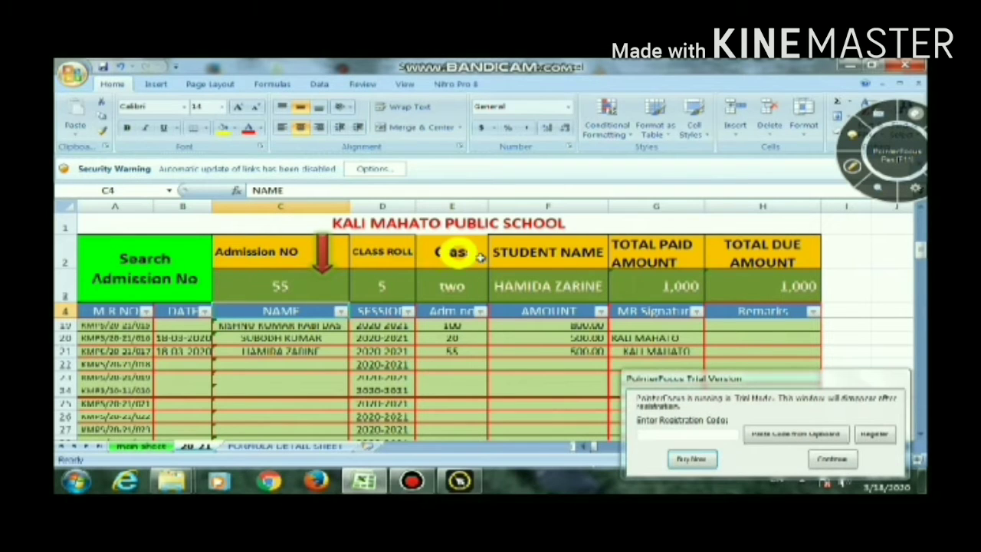
{"action": "left_click", "coordinate": [830, 458]}
{"action": "type", "text": "55"}
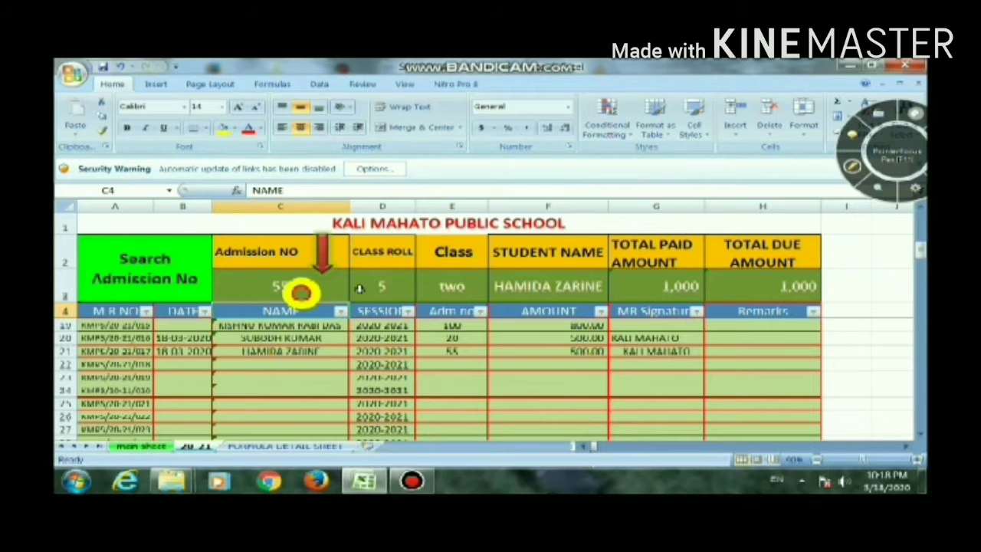
{"action": "left_click", "coordinate": [383, 284]}
{"action": "left_click", "coordinate": [450, 285]}
{"action": "left_click", "coordinate": [512, 284]}
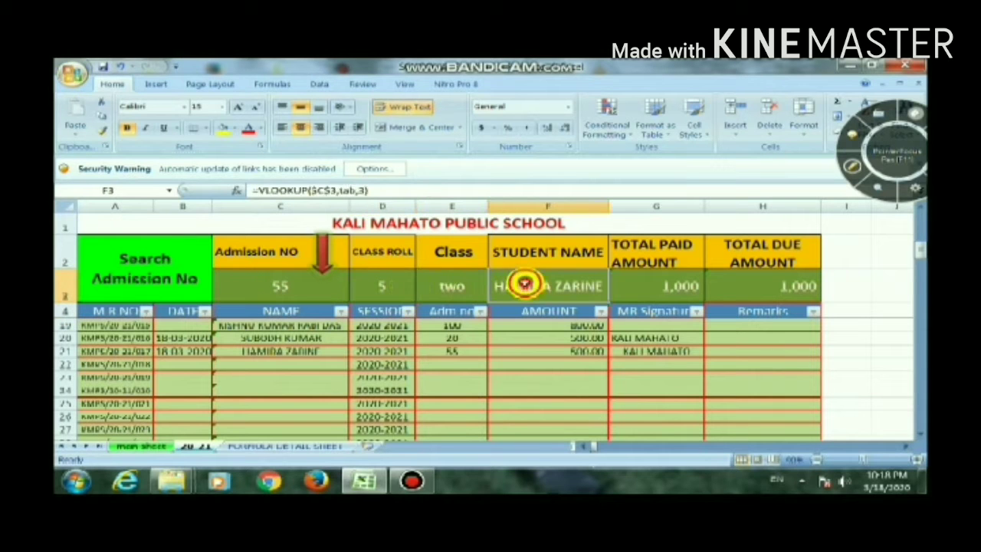
{"action": "left_click", "coordinate": [657, 287]}
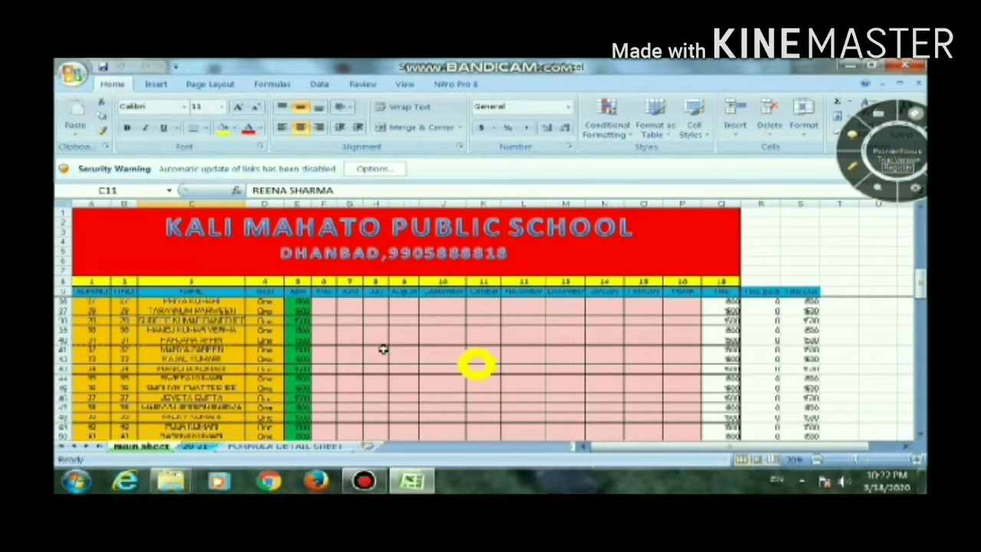
Examine the April fees and the paid and due totals of the class one and class two students on the main sheet
{"action": "left_click", "coordinate": [304, 303]}
{"action": "left_click_drag", "start_coordinate": [306, 304], "coordinate": [317, 429]}
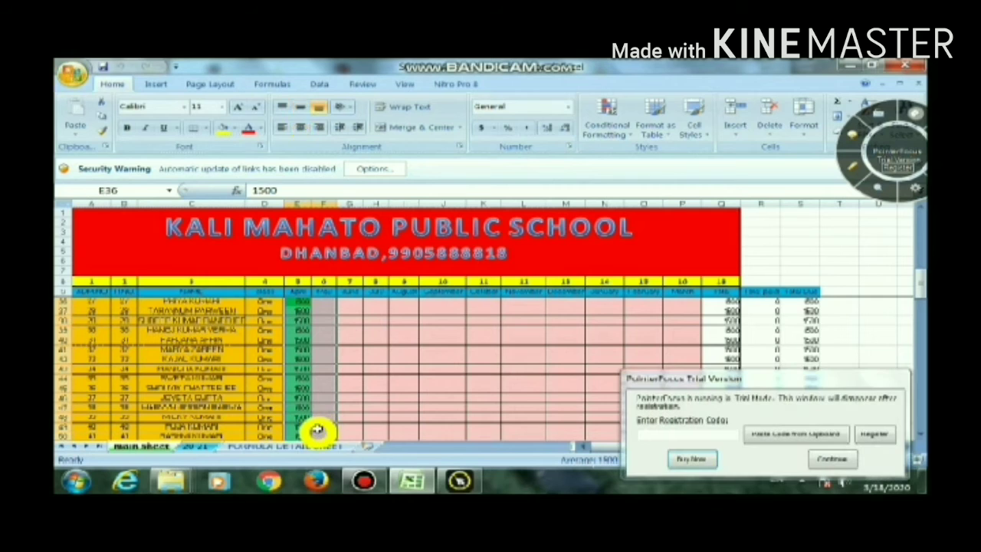
{"action": "left_click", "coordinate": [830, 459]}
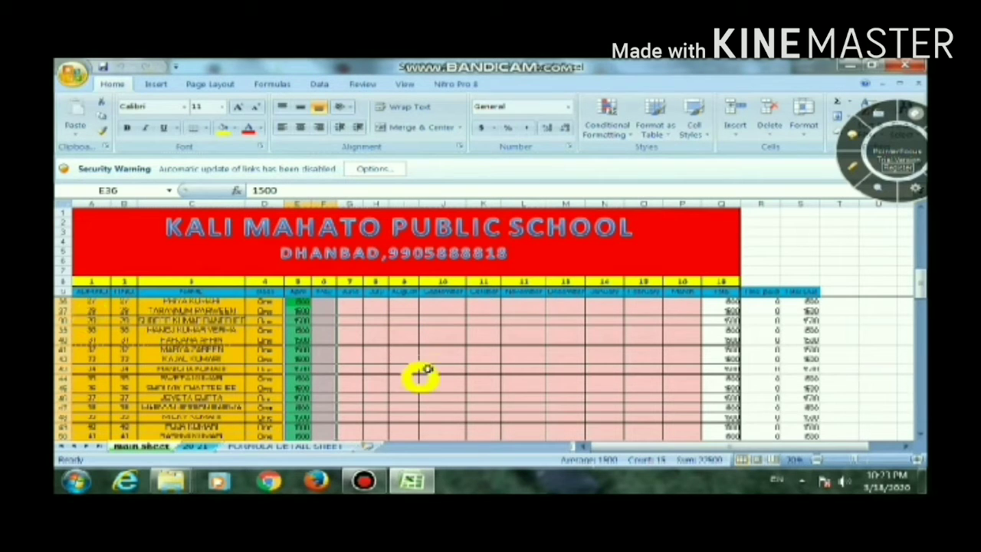
{"action": "scroll", "coordinate": [385, 352], "scroll_direction": "down", "scroll_amount": 4}
{"action": "scroll", "coordinate": [386, 352], "scroll_direction": "down", "scroll_amount": 1}
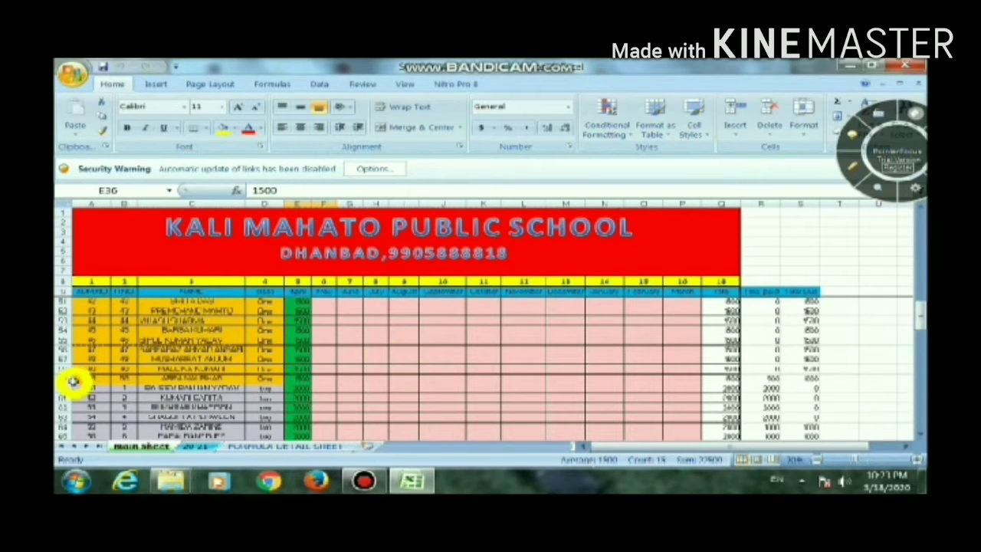
{"action": "scroll", "coordinate": [104, 387], "scroll_direction": "down", "scroll_amount": 2}
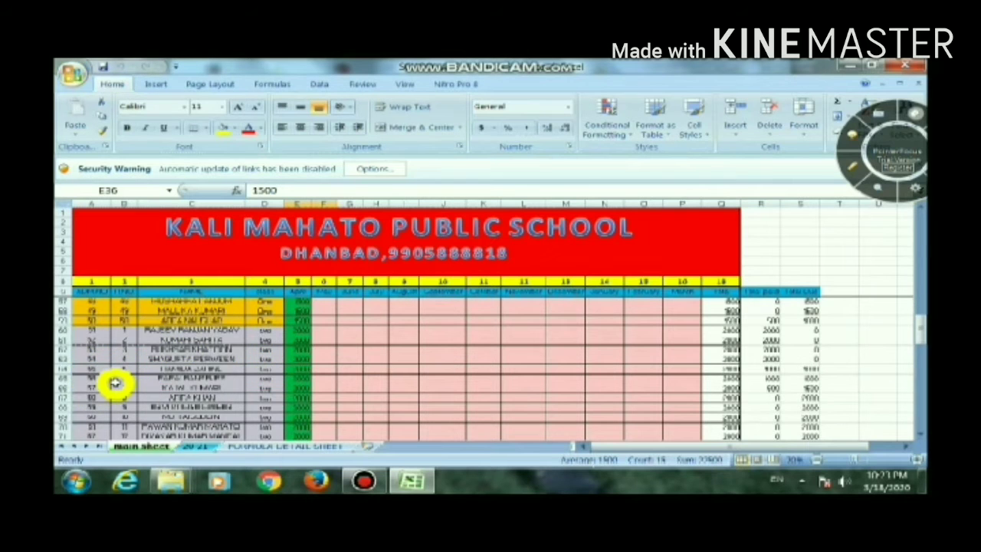
{"action": "scroll", "coordinate": [263, 376], "scroll_direction": "down", "scroll_amount": 9}
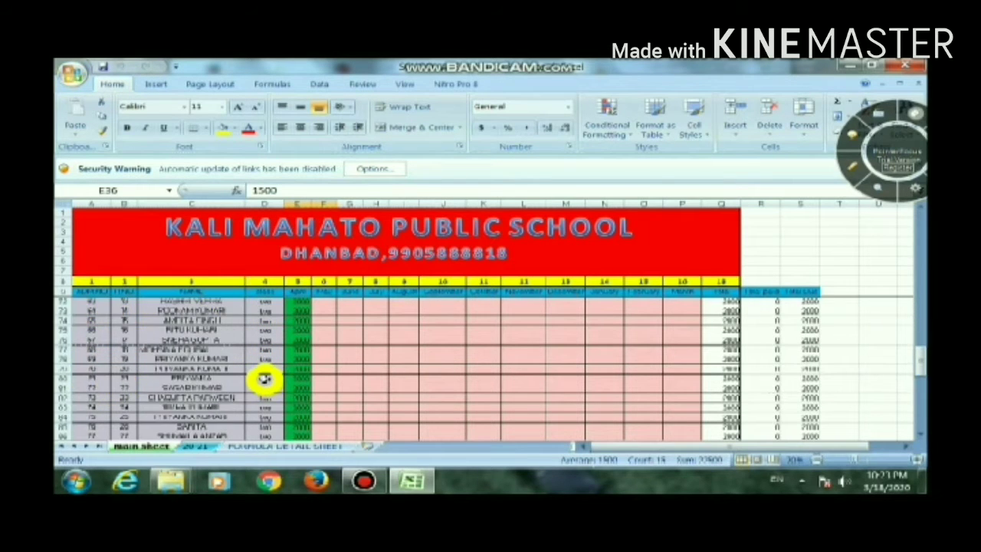
{"action": "scroll", "coordinate": [308, 373], "scroll_direction": "down", "scroll_amount": 9}
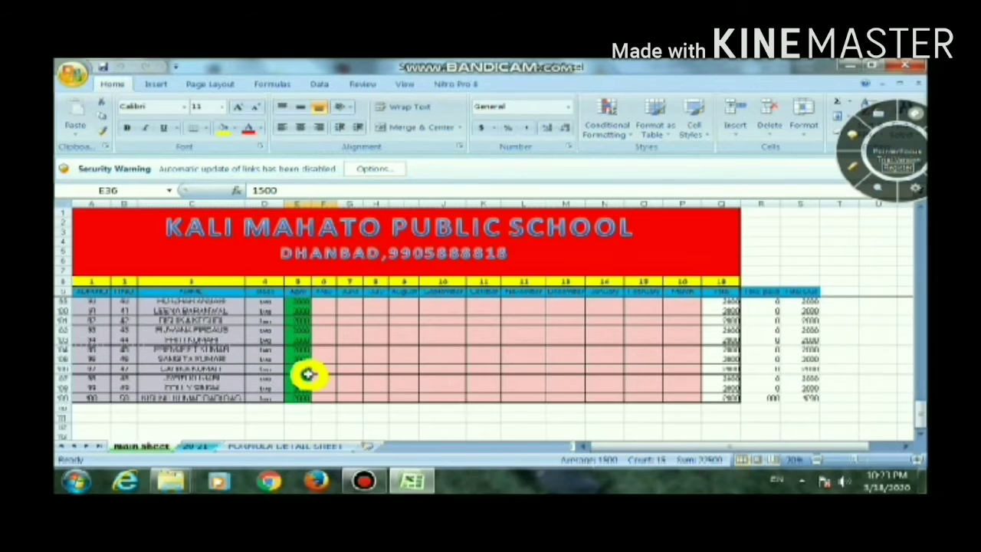
{"action": "scroll", "coordinate": [308, 373], "scroll_direction": "up", "scroll_amount": 6}
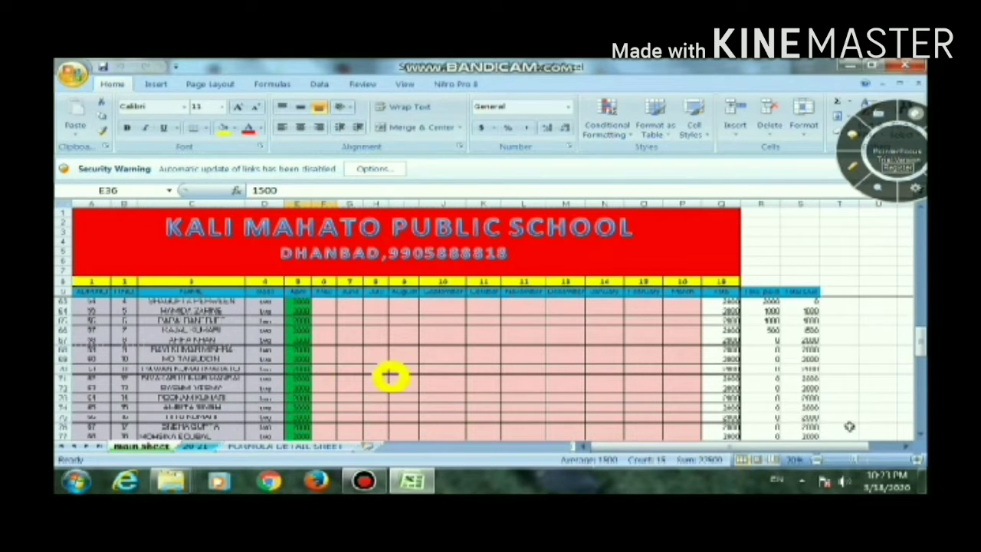
Clear the April and May fee cells of all class one and class two students on the main sheet
{"action": "left_click_drag", "start_coordinate": [918, 349], "coordinate": [920, 214]}
{"action": "left_click_drag", "start_coordinate": [300, 302], "coordinate": [334, 457]}
{"action": "key", "text": "Delete"}
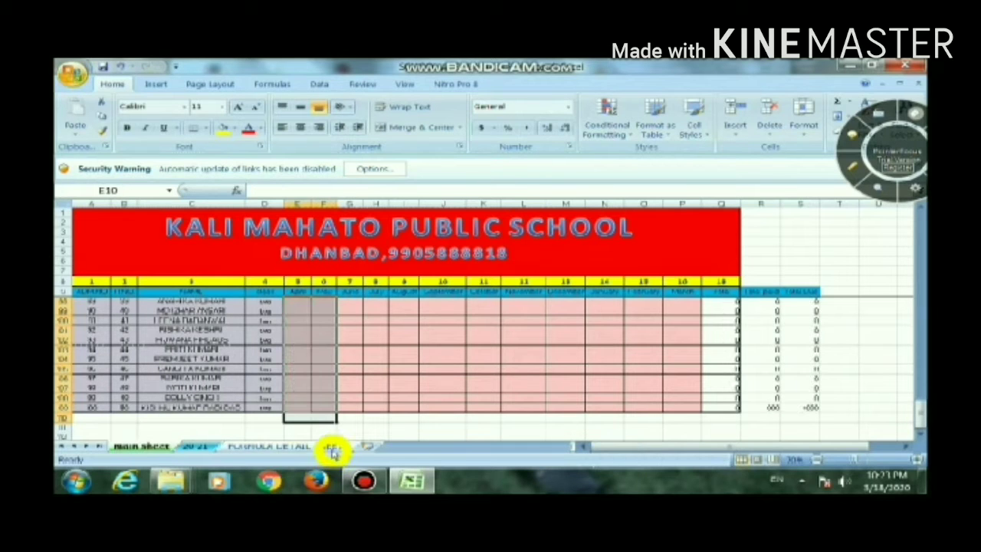
{"action": "scroll", "coordinate": [452, 361], "scroll_direction": "up", "scroll_amount": 2}
{"action": "left_click", "coordinate": [479, 340]}
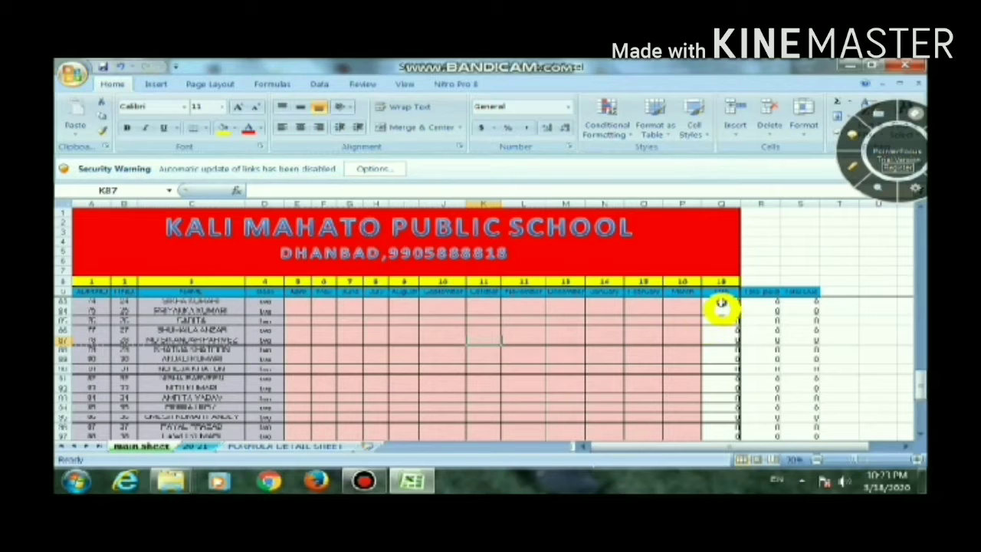
Inspect the fee total formula in cell Q83 and the April cell E83 that it adds up
{"action": "left_click", "coordinate": [721, 301]}
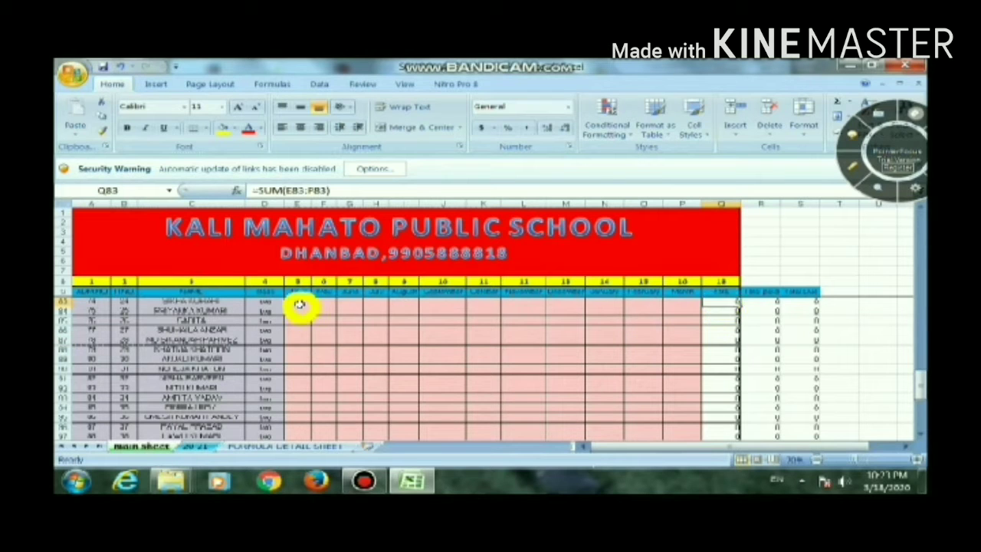
{"action": "left_click", "coordinate": [299, 304]}
{"action": "scroll", "coordinate": [421, 287], "scroll_direction": "up", "scroll_amount": 3}
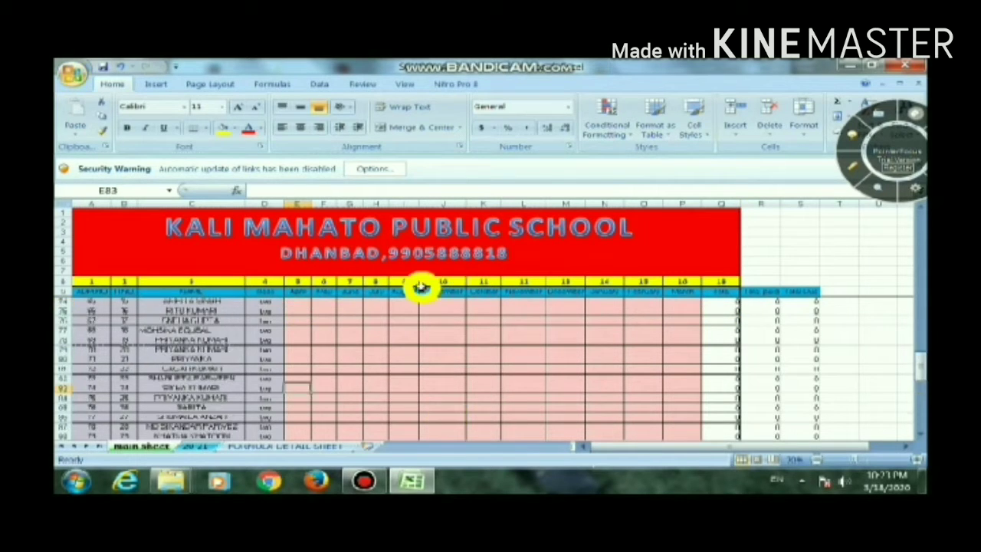
{"action": "scroll", "coordinate": [417, 304], "scroll_direction": "up", "scroll_amount": 4}
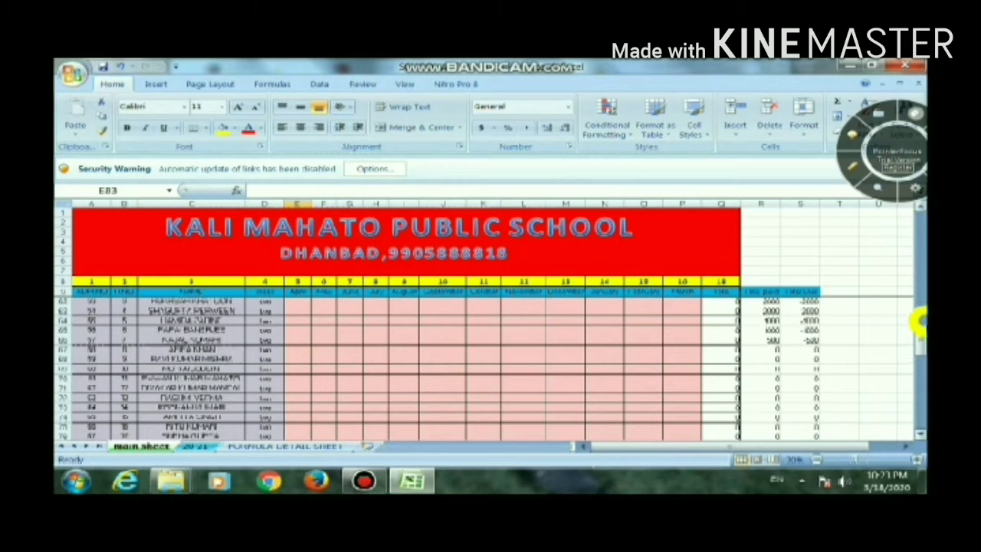
Enter 1500 as the April fee of the first class one student in cell E10
{"action": "left_click_drag", "start_coordinate": [920, 329], "coordinate": [920, 222]}
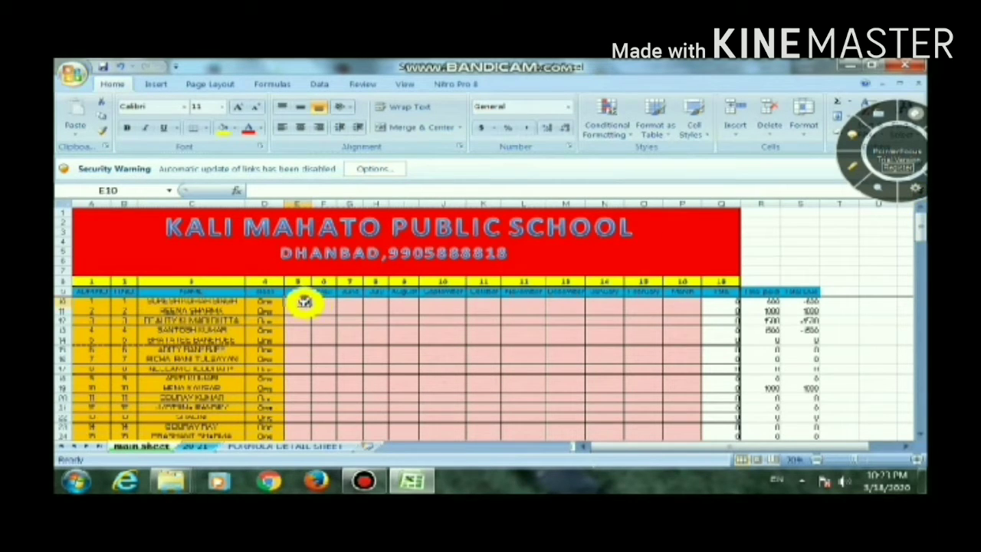
{"action": "type", "text": "1500"}
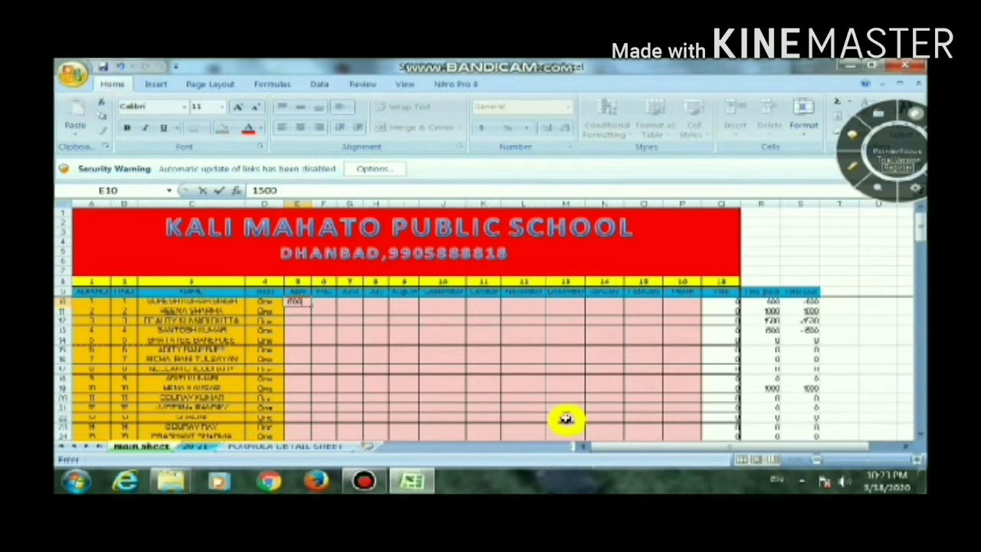
{"action": "key", "text": "Return"}
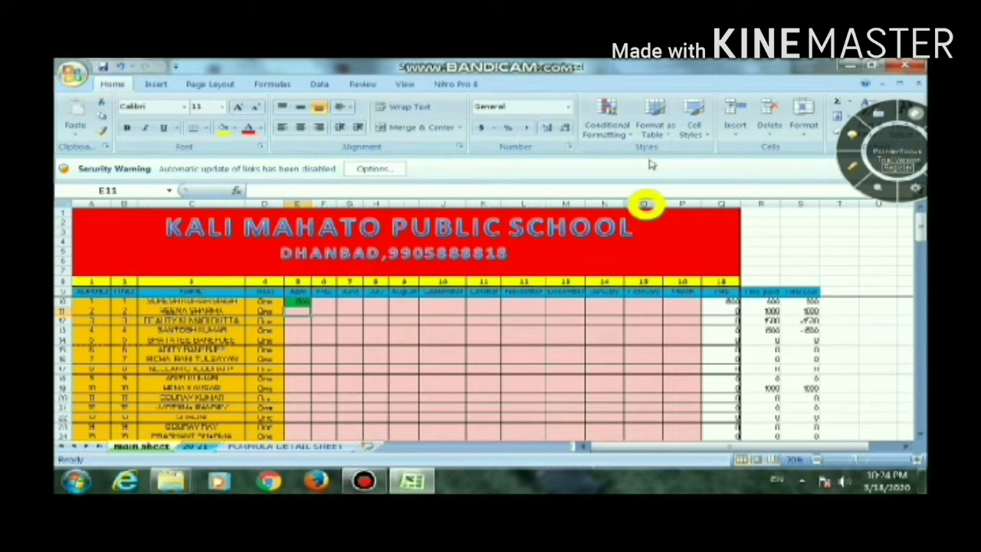
{"action": "left_click", "coordinate": [626, 134]}
{"action": "mouse_move", "coordinate": [651, 158]}
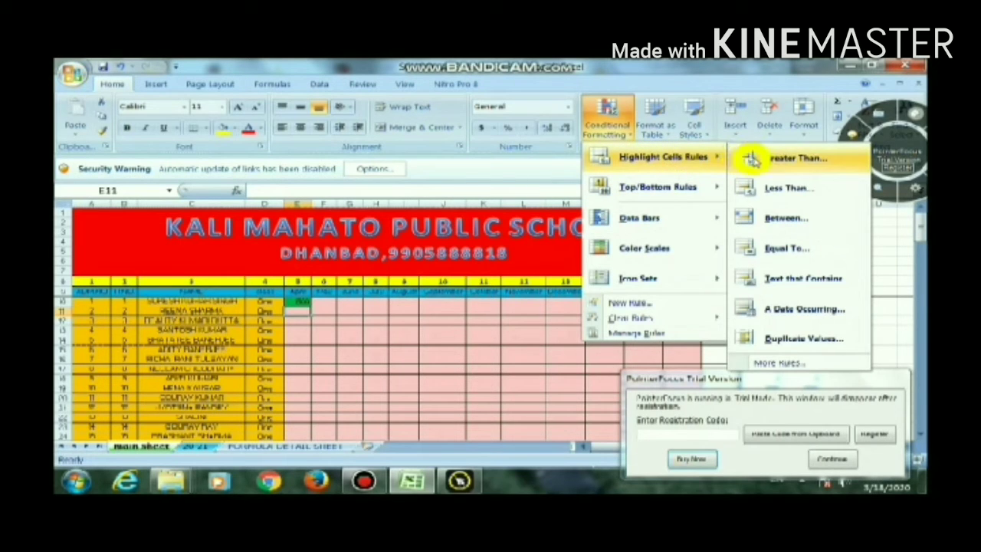
{"action": "left_click", "coordinate": [817, 251]}
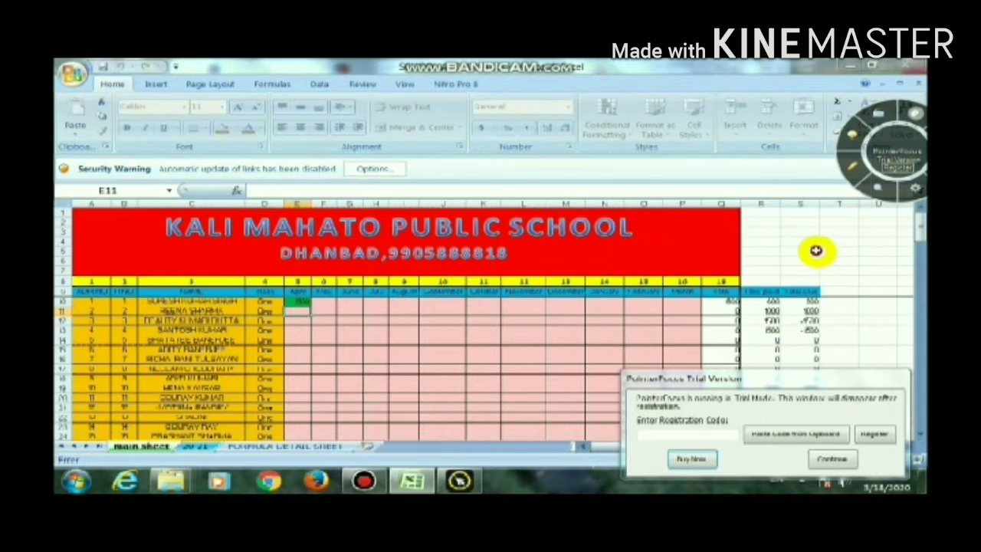
{"action": "left_click", "coordinate": [833, 460]}
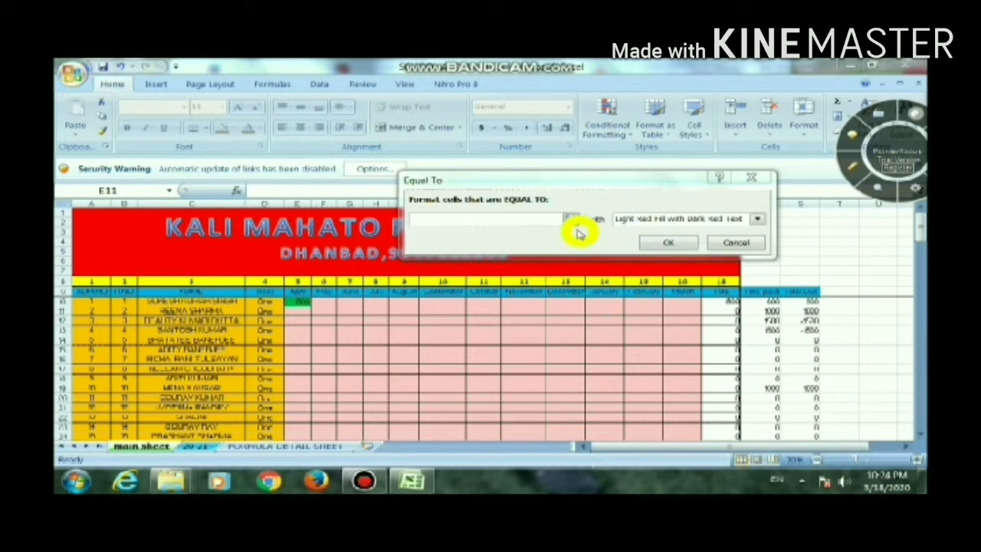
{"action": "left_click", "coordinate": [546, 220]}
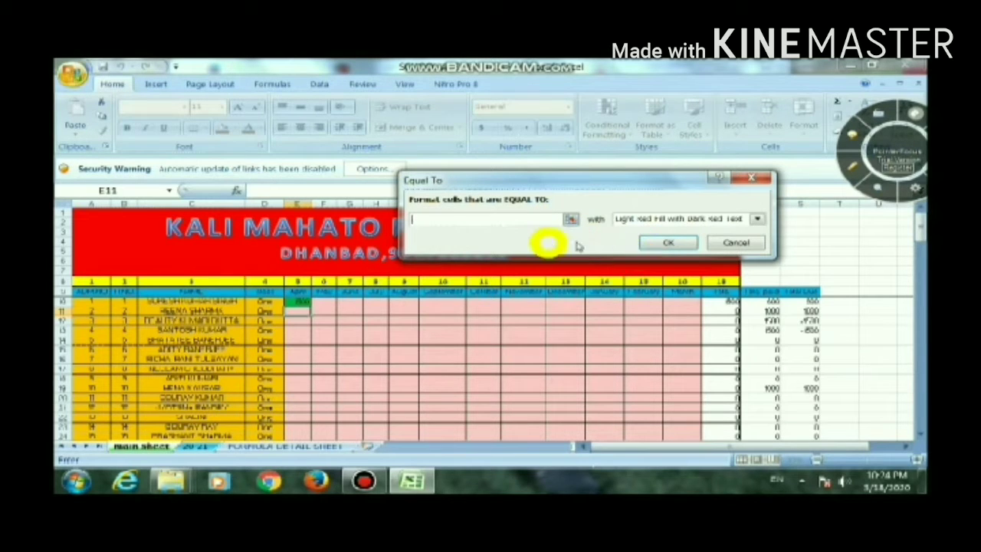
{"action": "left_click", "coordinate": [726, 243]}
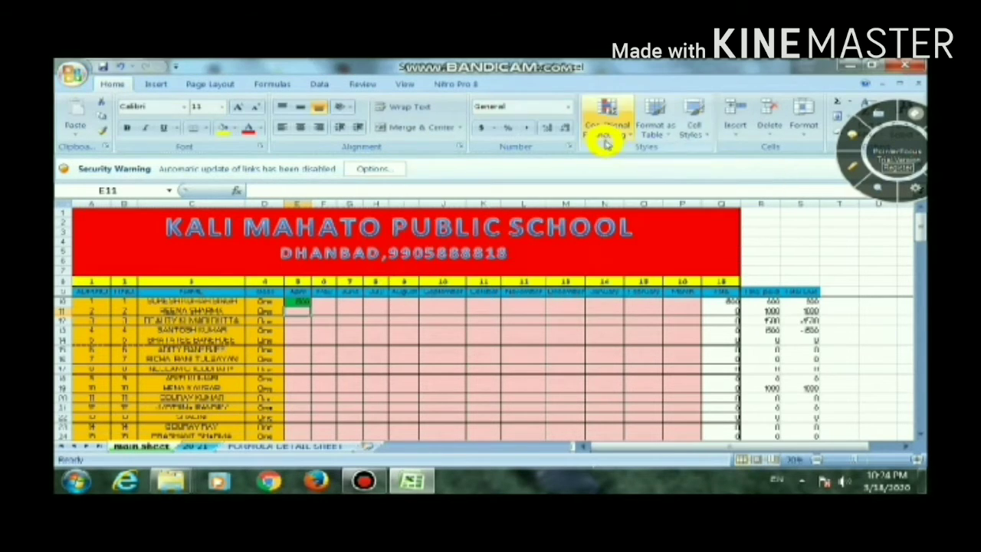
Review the conditional formatting rules of cell E11, examining each rule's condition, fill colour and applied range
{"action": "left_click", "coordinate": [610, 122]}
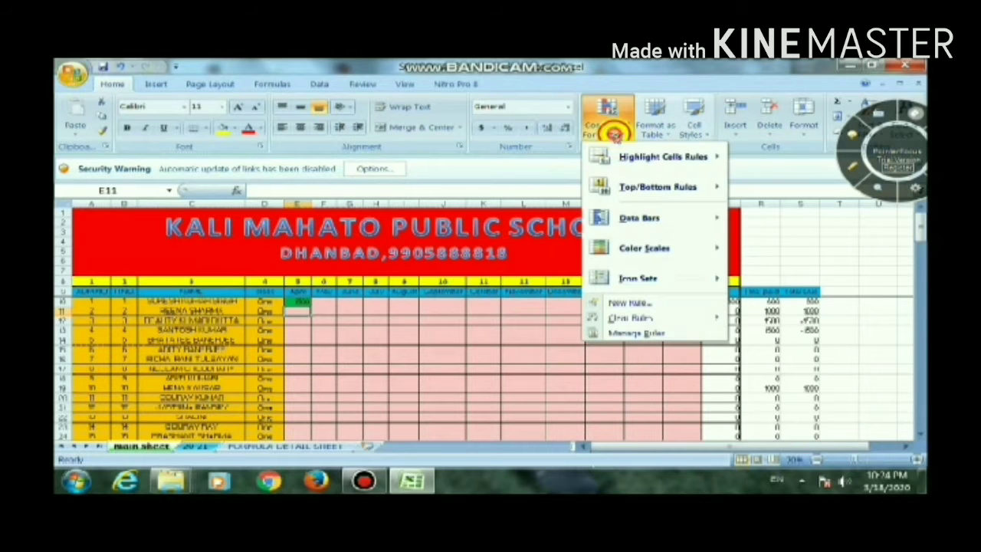
{"action": "left_click", "coordinate": [646, 333]}
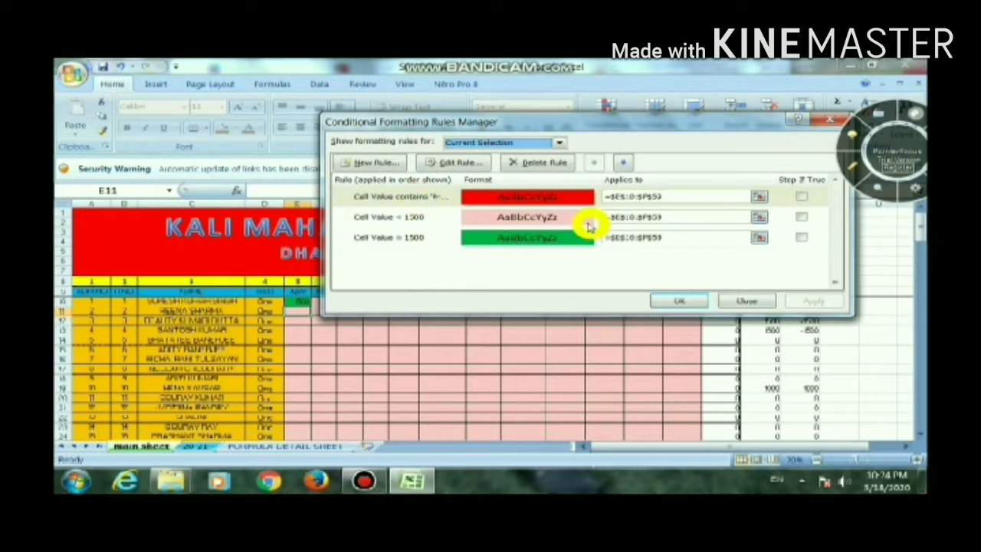
{"action": "left_click", "coordinate": [677, 198]}
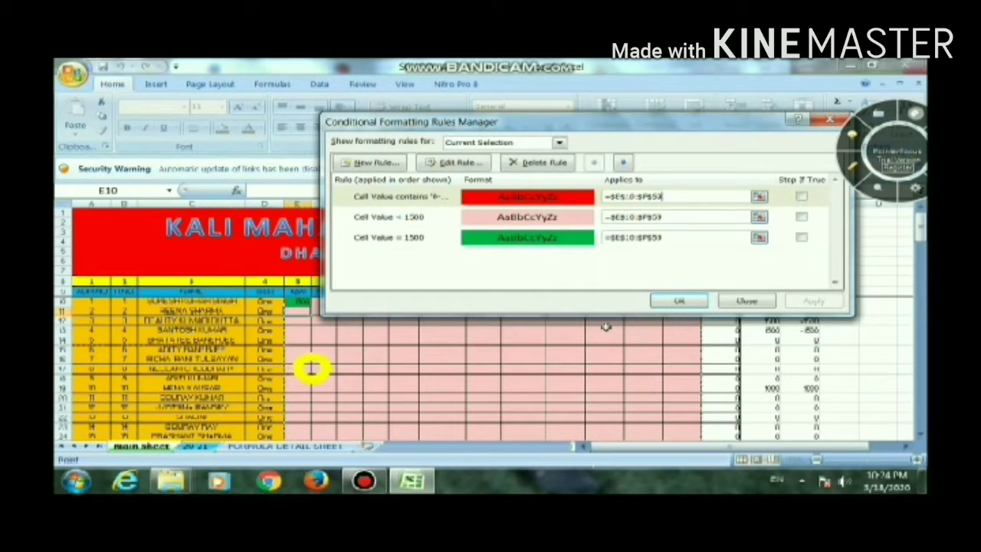
{"action": "left_click", "coordinate": [558, 198]}
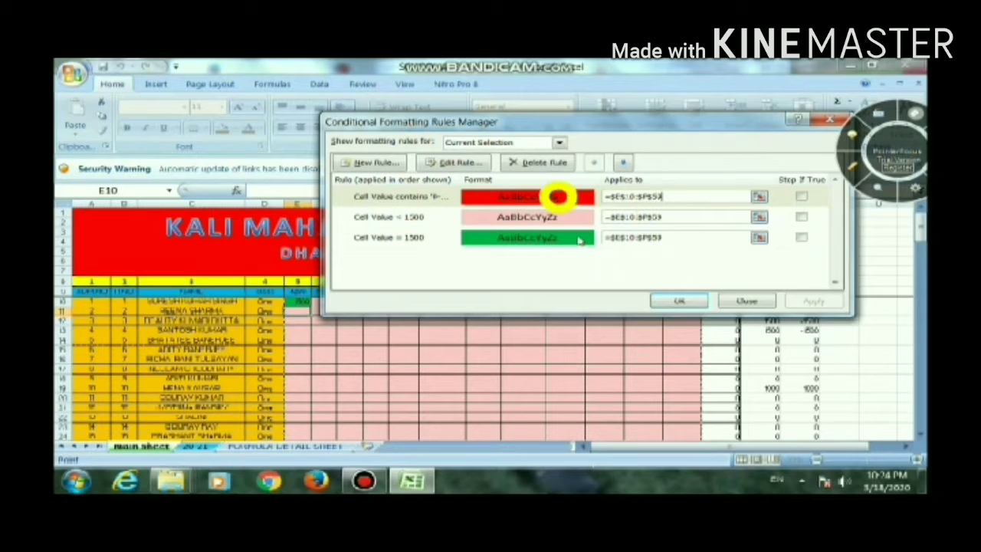
{"action": "left_click", "coordinate": [677, 219]}
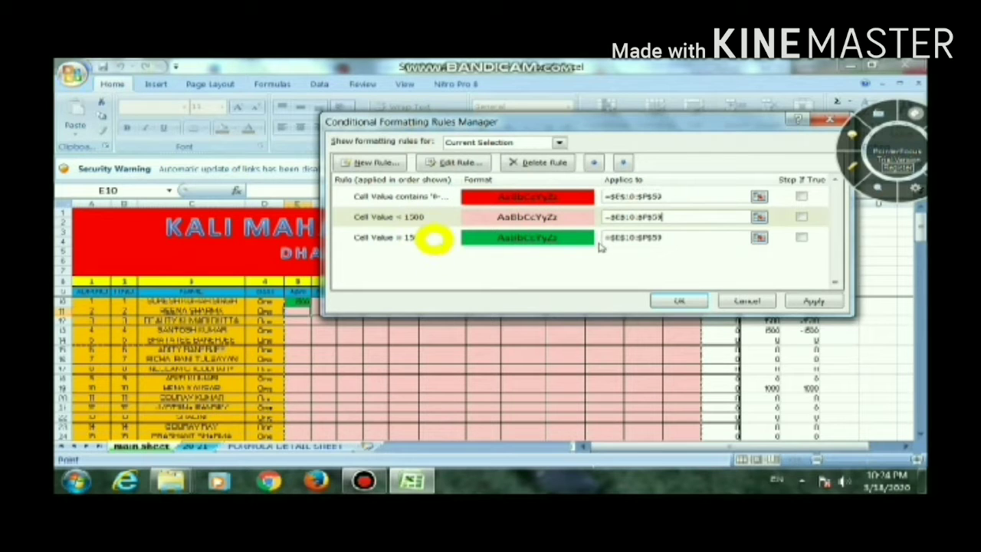
{"action": "left_click", "coordinate": [549, 237]}
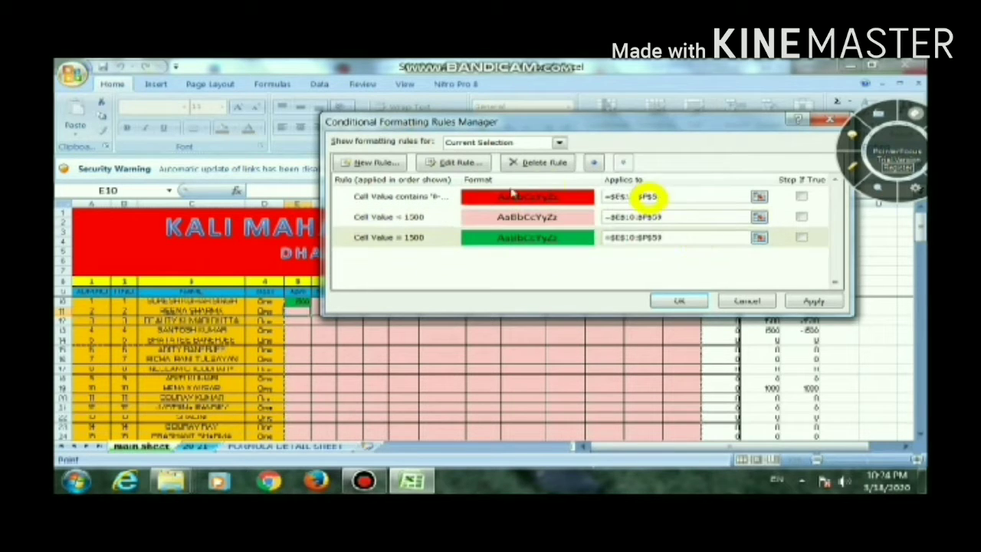
{"action": "left_click", "coordinate": [810, 305]}
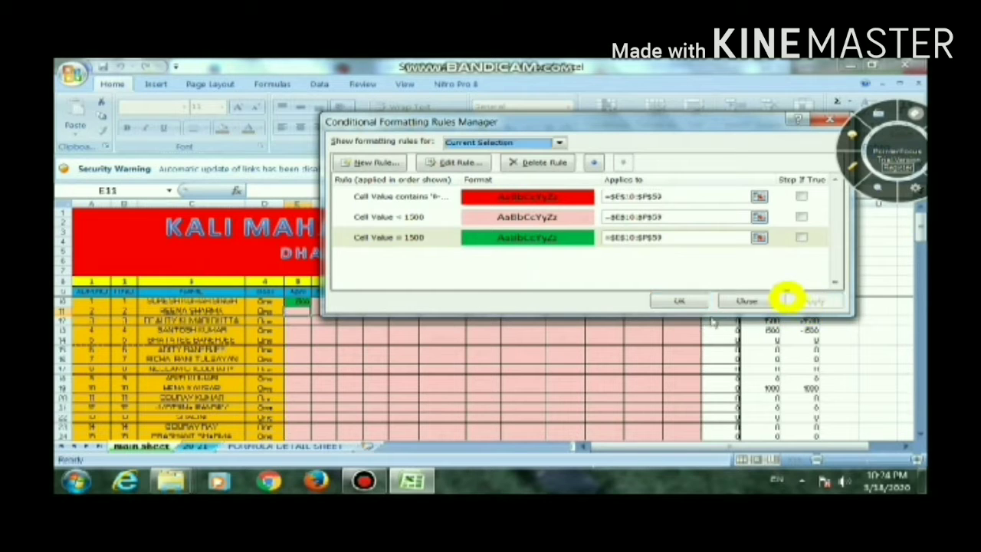
{"action": "left_click", "coordinate": [666, 301]}
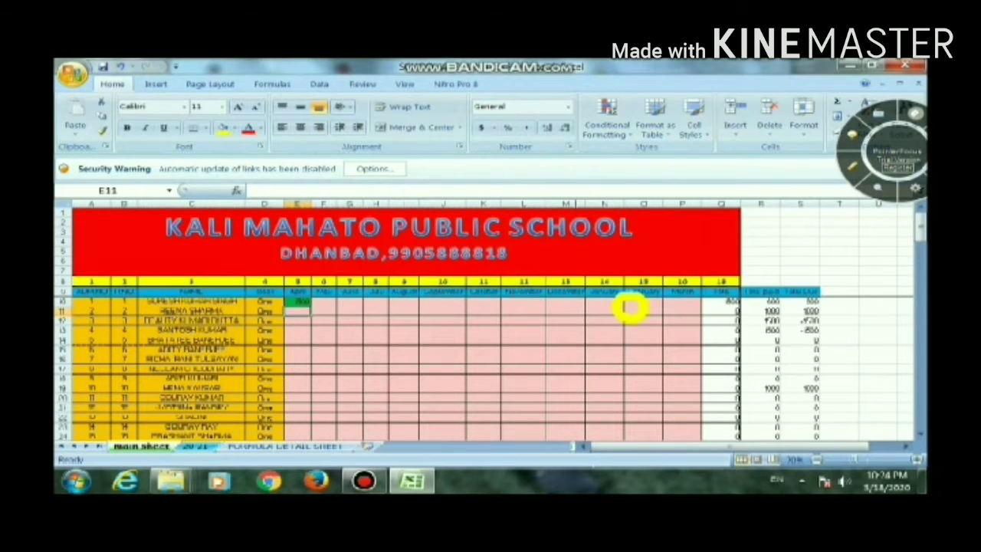
Review the conditional formatting rules for the whole April to March fee range of both classes, E10:P109
{"action": "left_click_drag", "start_coordinate": [300, 302], "coordinate": [697, 381]}
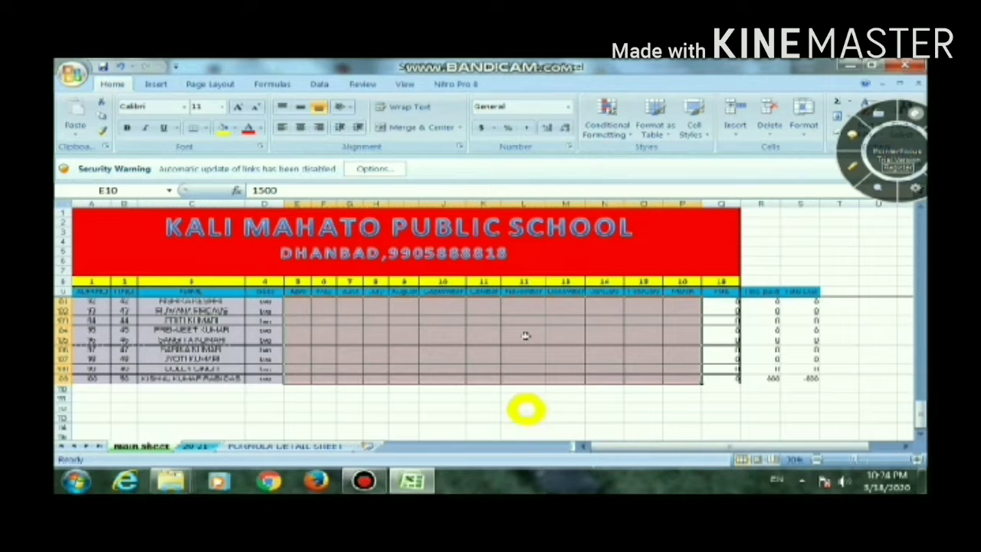
{"action": "left_click", "coordinate": [626, 134]}
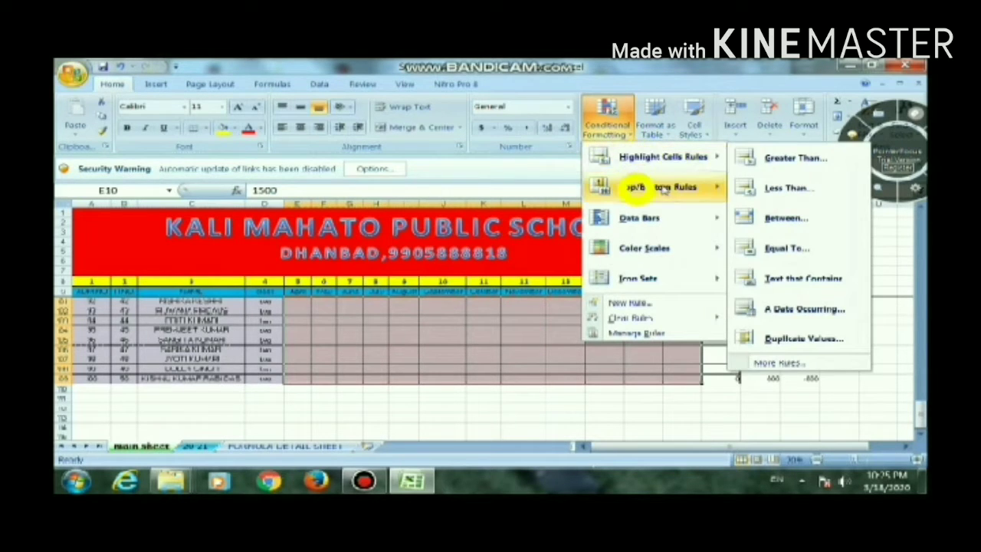
{"action": "mouse_move", "coordinate": [661, 228]}
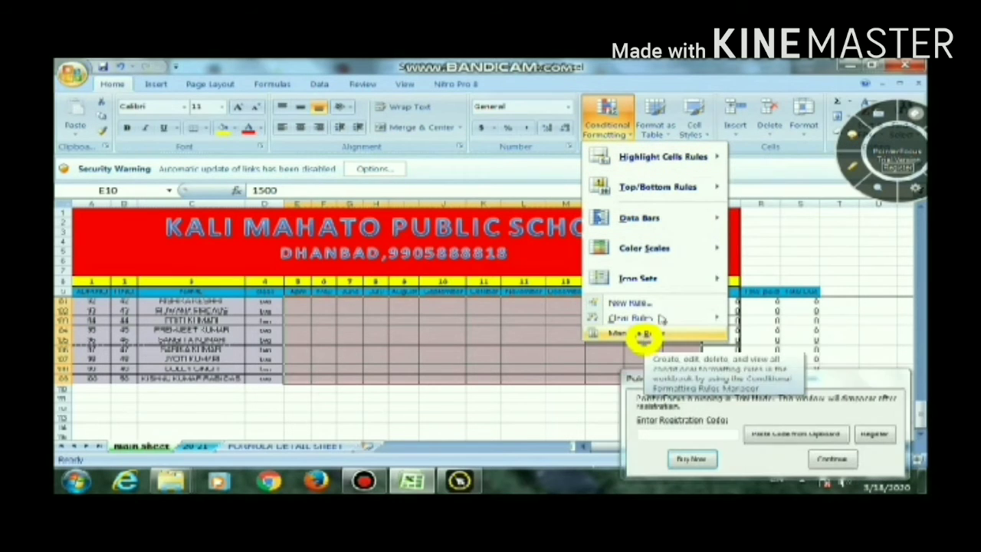
{"action": "mouse_move", "coordinate": [689, 153]}
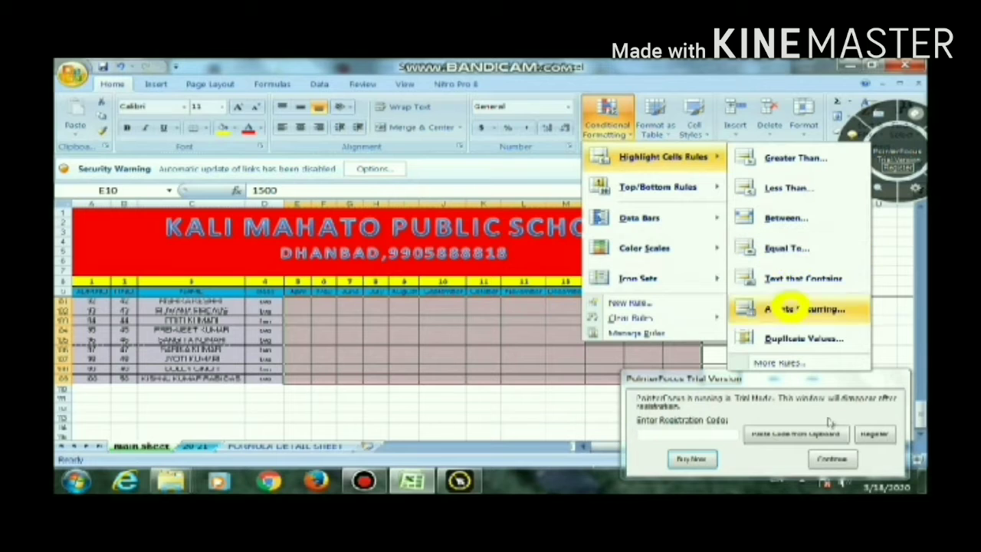
{"action": "left_click", "coordinate": [842, 464]}
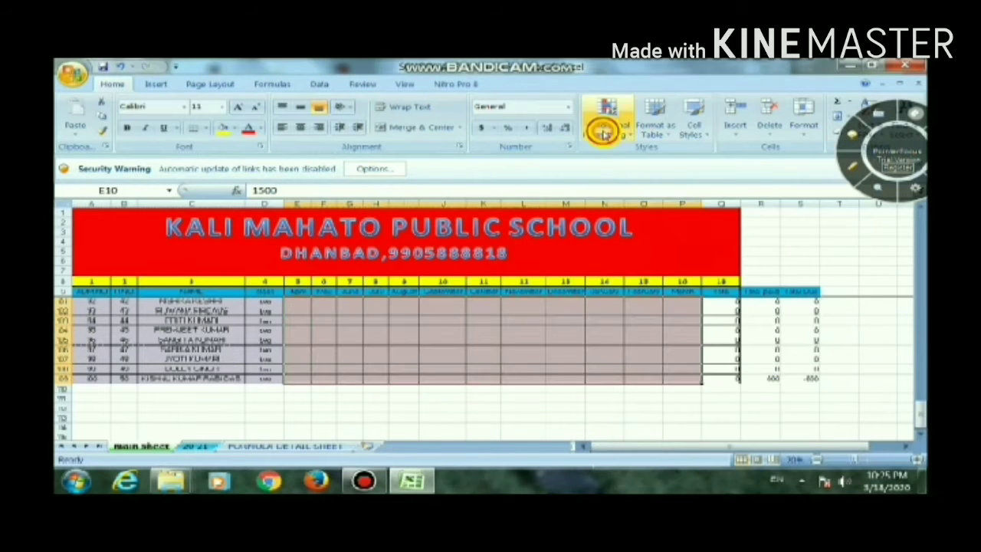
{"action": "left_click", "coordinate": [629, 136]}
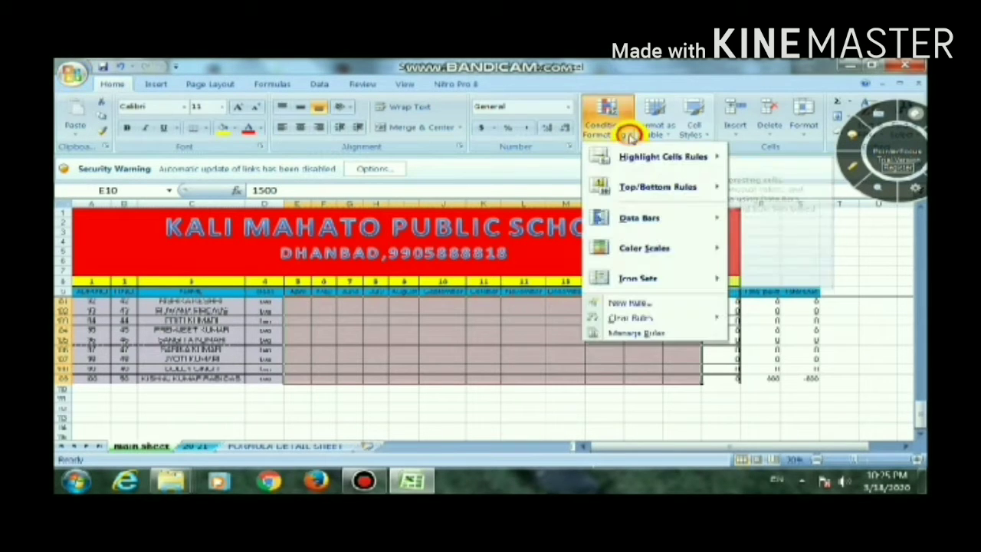
{"action": "left_click", "coordinate": [651, 331]}
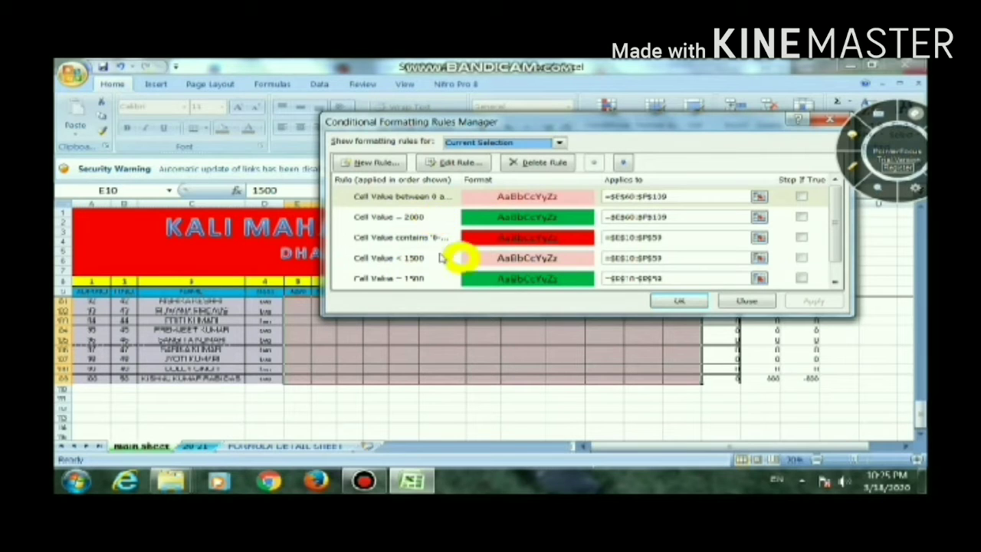
{"action": "left_click", "coordinate": [680, 303]}
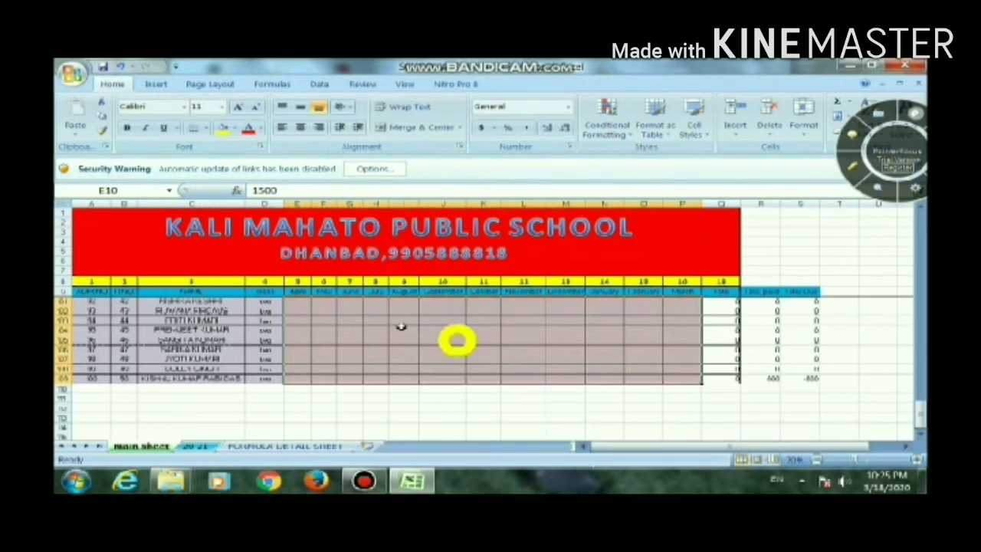
Fill the 1500 April fee from E10 down to E59 for all class one students
{"action": "scroll", "coordinate": [440, 341], "scroll_direction": "up", "scroll_amount": 4}
{"action": "scroll", "coordinate": [319, 357], "scroll_direction": "up", "scroll_amount": 4}
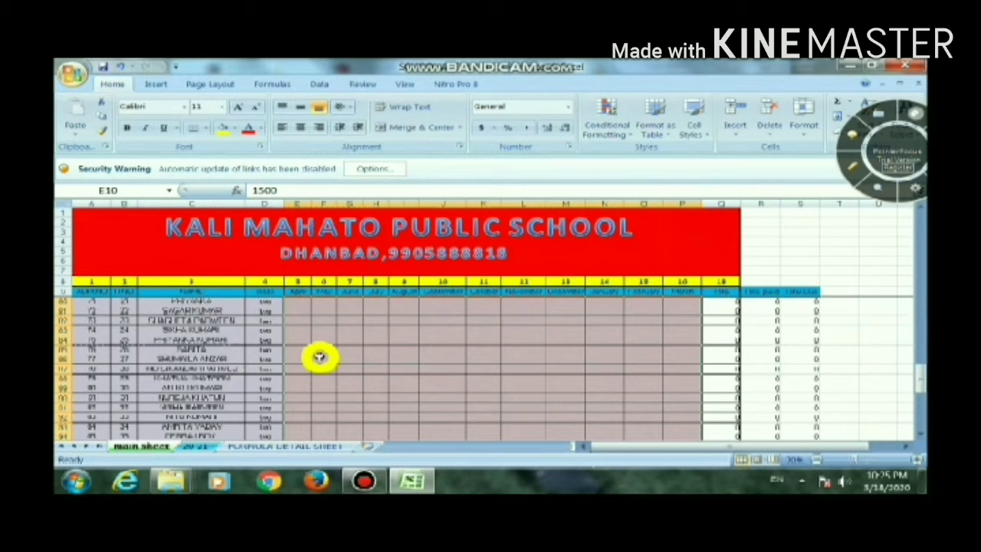
{"action": "scroll", "coordinate": [319, 357], "scroll_direction": "up", "scroll_amount": 11}
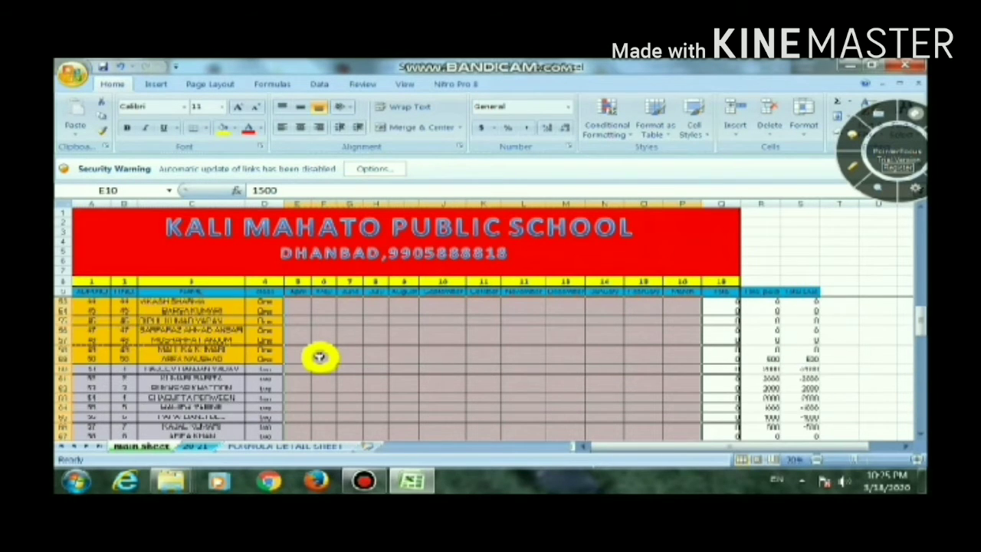
{"action": "scroll", "coordinate": [320, 357], "scroll_direction": "up", "scroll_amount": 5}
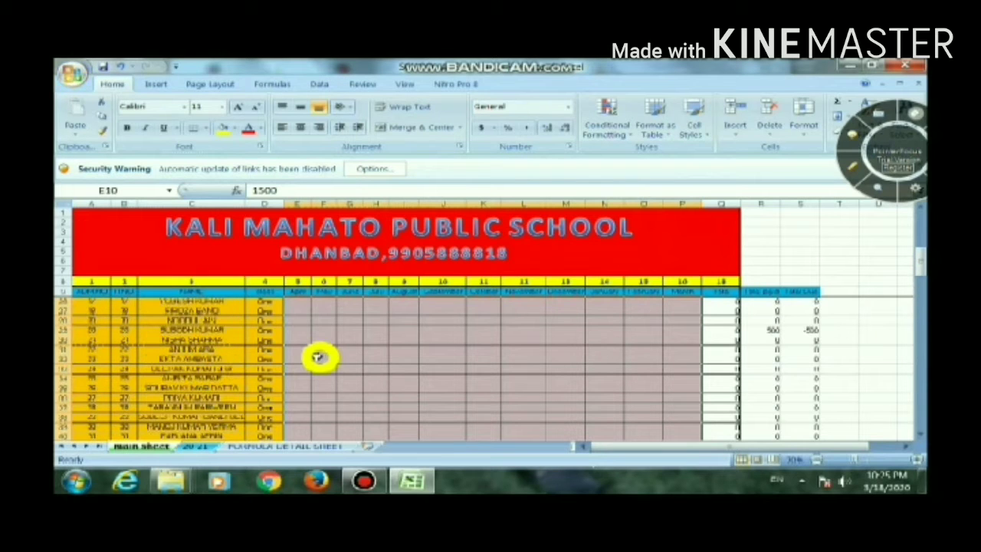
{"action": "scroll", "coordinate": [350, 344], "scroll_direction": "up", "scroll_amount": 5}
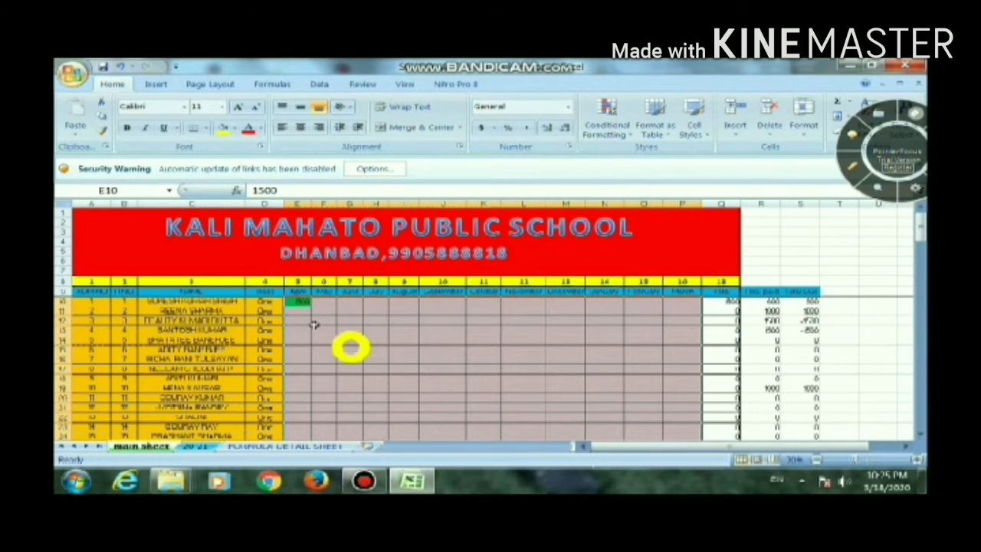
{"action": "left_click", "coordinate": [307, 305]}
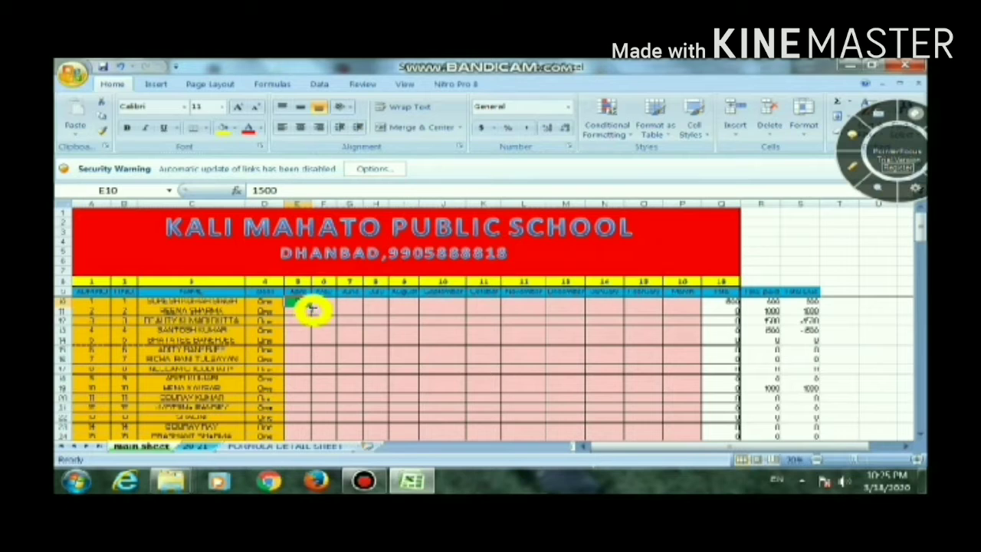
{"action": "left_click_drag", "start_coordinate": [310, 307], "coordinate": [303, 345]}
{"action": "left_click", "coordinate": [296, 350]}
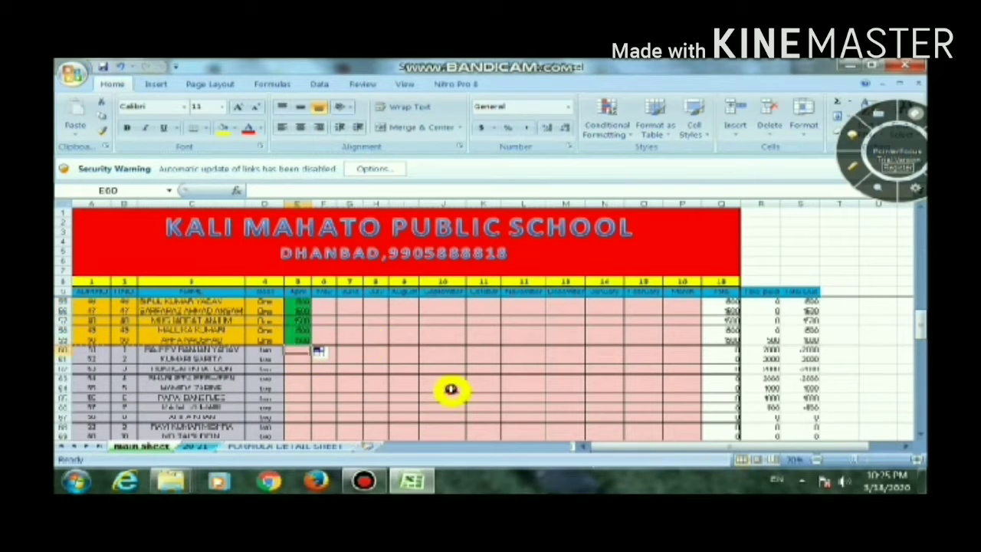
Enter 2000 as the April fee in E60 and copy it down to E109 for all class two students
{"action": "type", "text": "2000"}
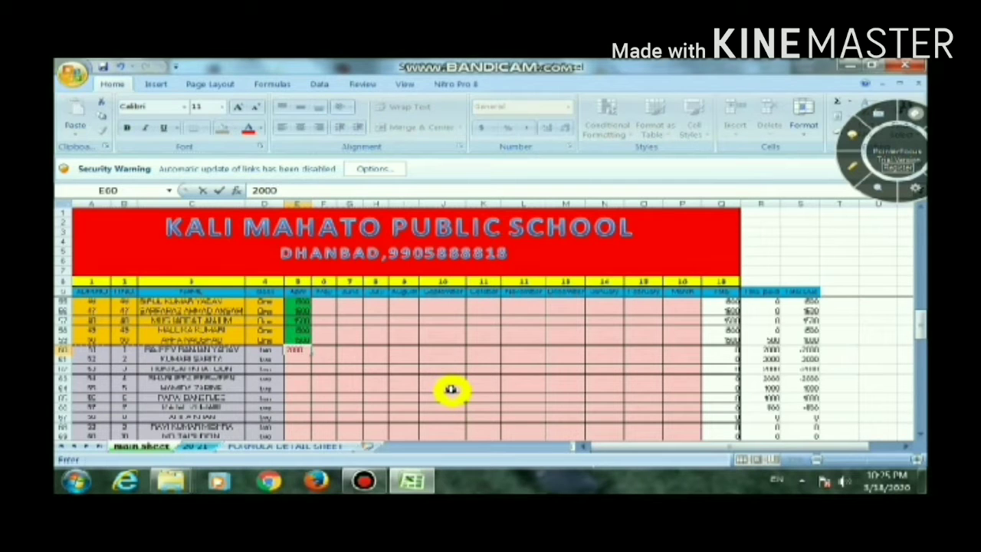
{"action": "key", "text": "Return"}
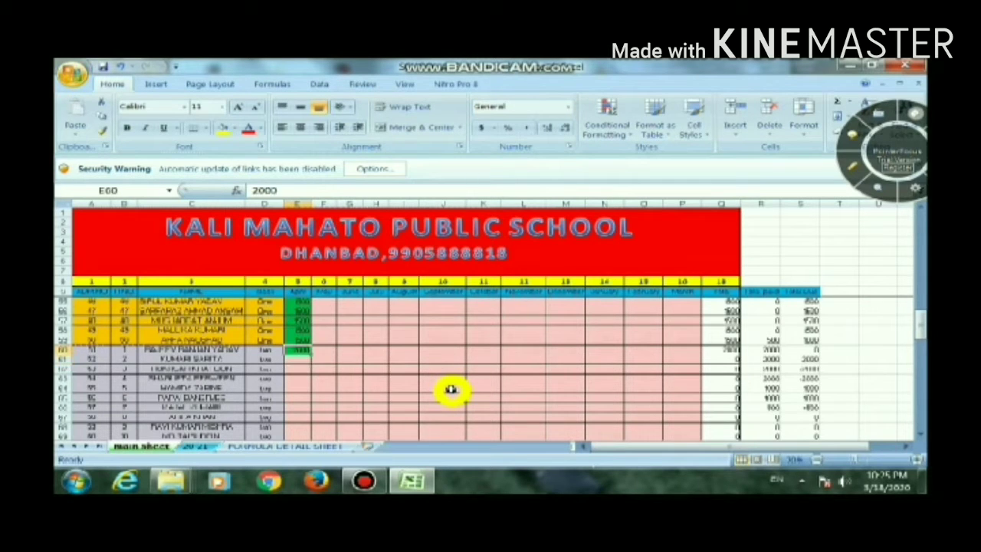
{"action": "key", "text": "ctrl+c"}
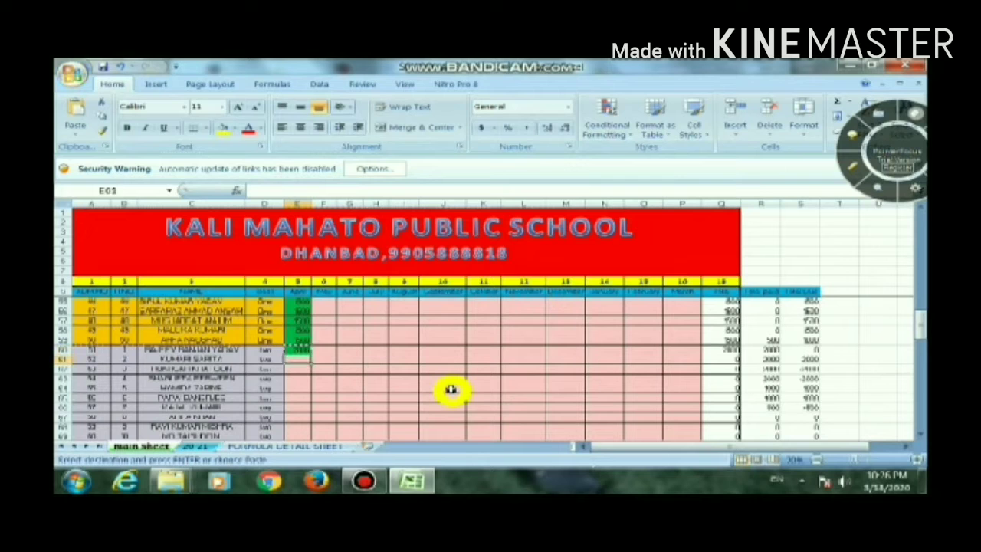
{"action": "key", "text": "shift+Down"}
{"action": "key", "text": "shift+Down"}
{"action": "key", "text": "shift+Down"}
{"action": "key", "text": "shift+Down"}
{"action": "key", "text": "shift+Down"}
{"action": "key", "text": "shift+Down"}
{"action": "key", "text": "shift+Down"}
{"action": "key", "text": "shift+Down"}
{"action": "key", "text": "shift+Down"}
{"action": "key", "text": "shift+Down"}
{"action": "key", "text": "shift+Down"}
{"action": "key", "text": "shift+Down"}
{"action": "key", "text": "shift+Down"}
{"action": "key", "text": "shift+Down"}
{"action": "key", "text": "shift+Down"}
{"action": "key", "text": "shift+Down"}
{"action": "key", "text": "shift+Down"}
{"action": "key", "text": "shift+Down"}
{"action": "key", "text": "shift+Down"}
{"action": "key", "text": "shift+Down"}
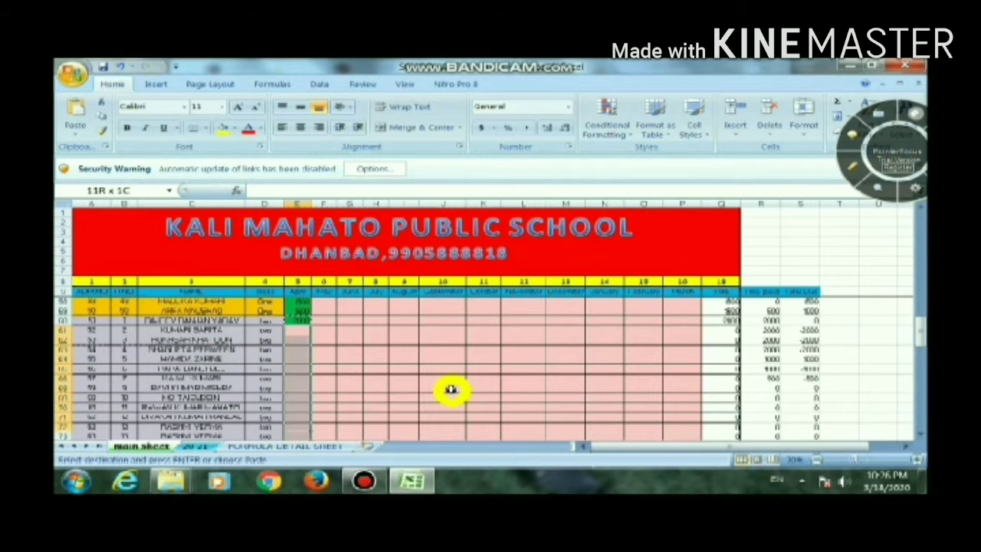
{"action": "key", "text": "shift+Down"}
{"action": "key", "text": "shift+Down"}
{"action": "key", "text": "shift+Down"}
{"action": "key", "text": "shift+Down"}
{"action": "key", "text": "shift+Down"}
{"action": "key", "text": "shift+Down"}
{"action": "key", "text": "shift+Down"}
{"action": "key", "text": "shift+Down"}
{"action": "key", "text": "shift+Down"}
{"action": "key", "text": "shift+Down"}
{"action": "key", "text": "shift+Down"}
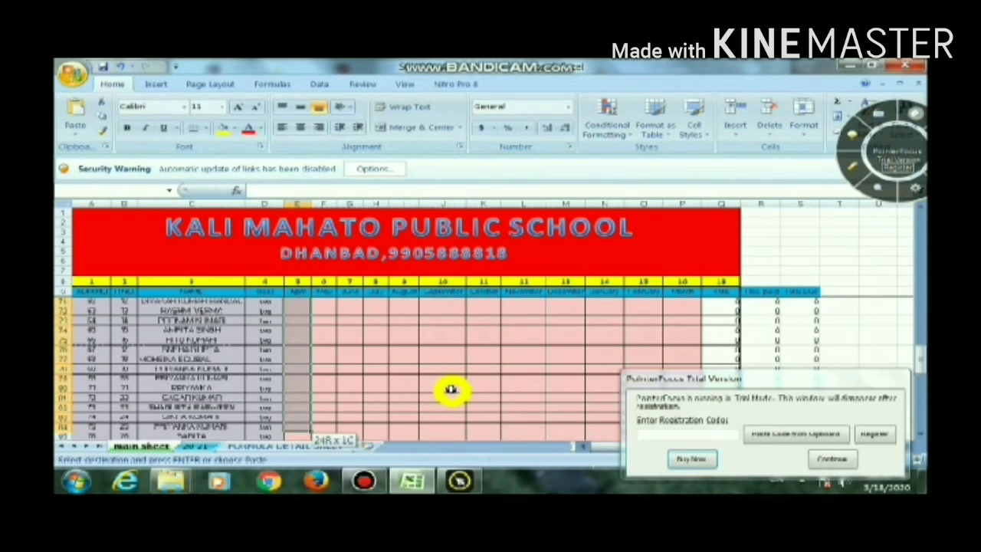
{"action": "key", "text": "shift+Down"}
{"action": "key", "text": "shift+Down"}
{"action": "key", "text": "shift+Down"}
{"action": "key", "text": "shift+Down"}
{"action": "key", "text": "shift+Down"}
{"action": "key", "text": "shift+Down"}
{"action": "key", "text": "shift+Down"}
{"action": "key", "text": "shift+Down"}
{"action": "key", "text": "shift+Down"}
{"action": "key", "text": "shift+Down"}
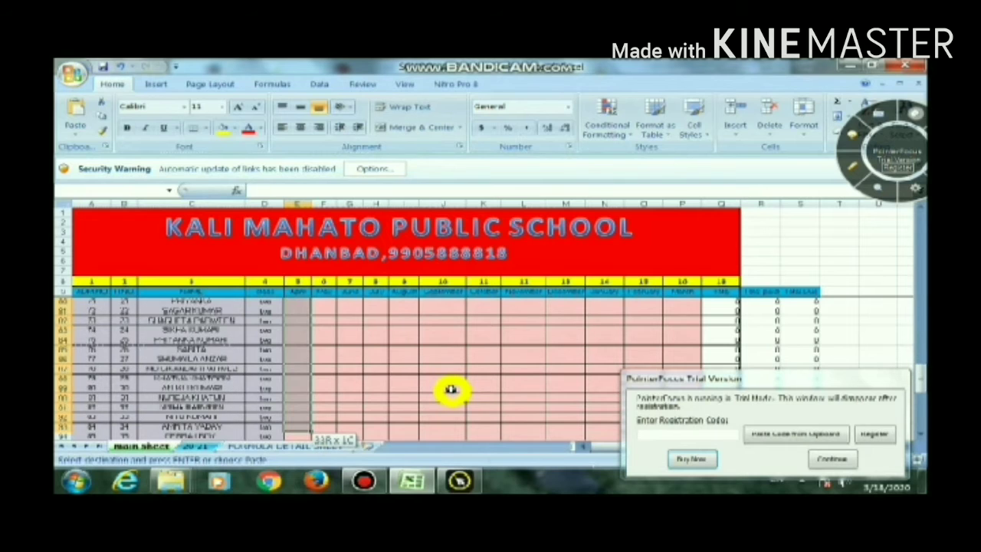
{"action": "key", "text": "shift+Down"}
{"action": "key", "text": "shift+Down"}
{"action": "key", "text": "shift+Down"}
{"action": "key", "text": "shift+Down"}
{"action": "key", "text": "shift+Down"}
{"action": "key", "text": "shift+Down"}
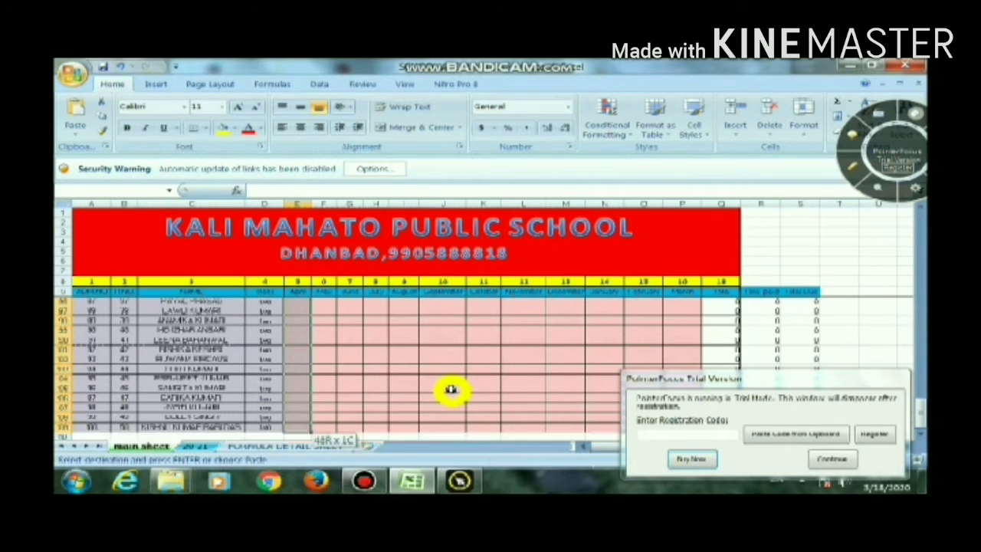
{"action": "key", "text": "Return"}
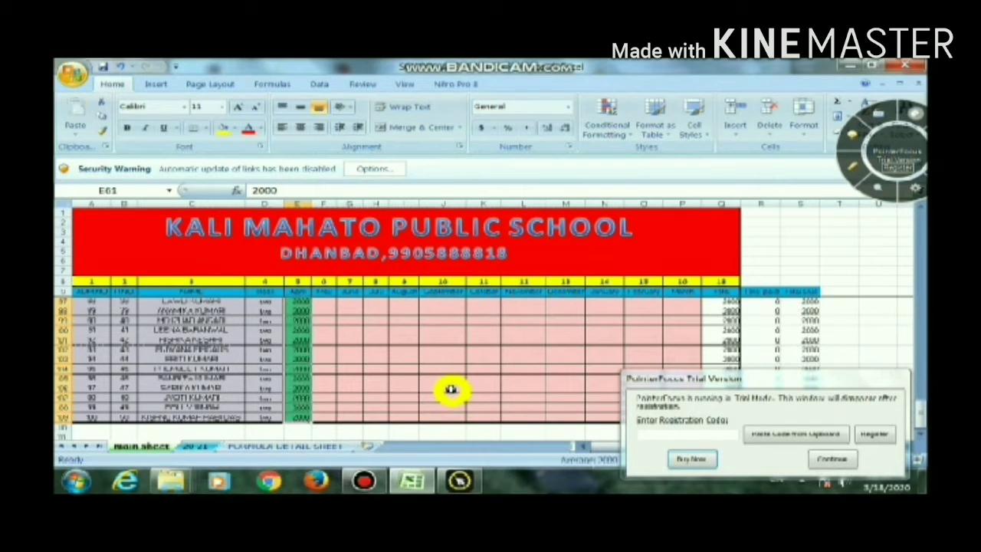
{"action": "left_click", "coordinate": [818, 459]}
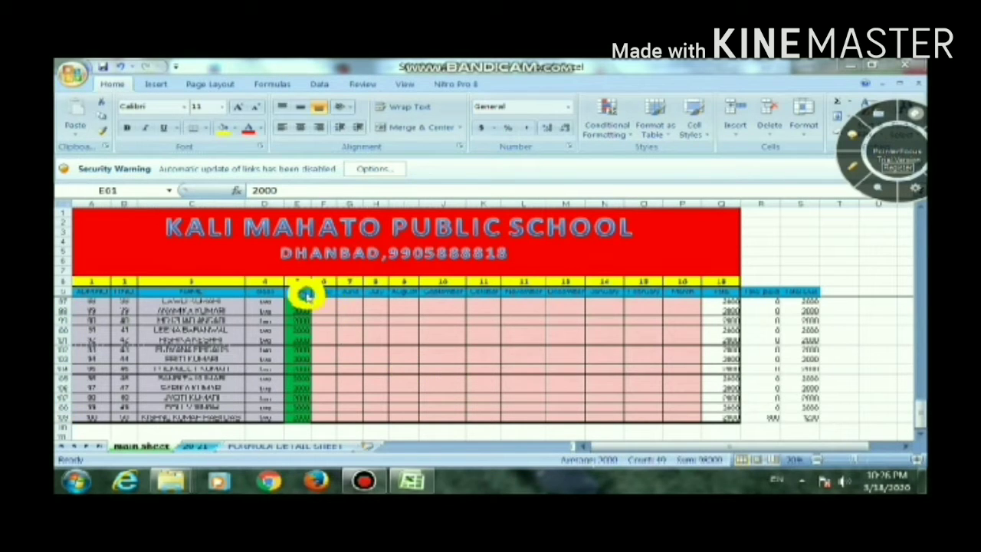
Copy the April fees of both classes, E10:E109, into the May column starting at F10
{"action": "left_click", "coordinate": [304, 289]}
{"action": "key", "text": "Down"}
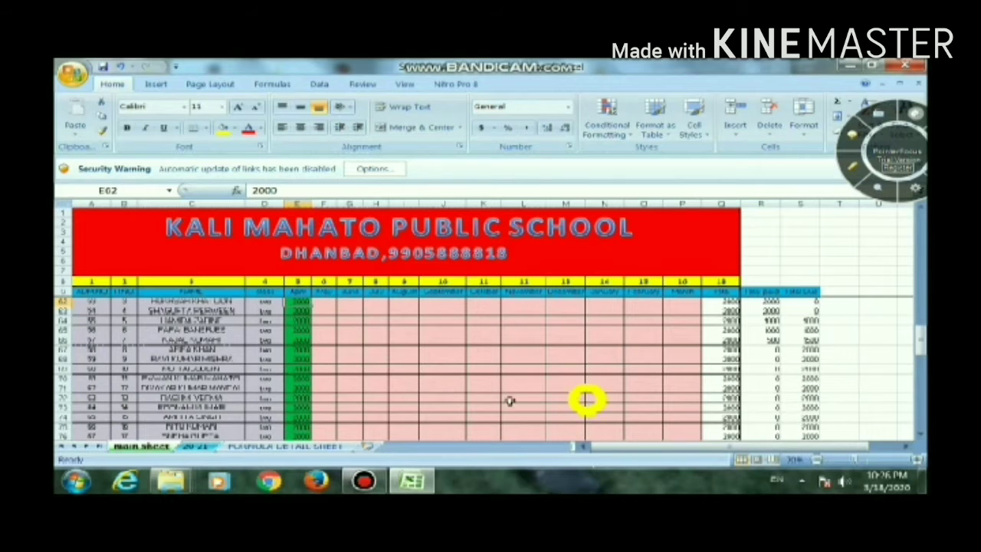
{"action": "key", "text": "Up"}
{"action": "key", "text": "Up"}
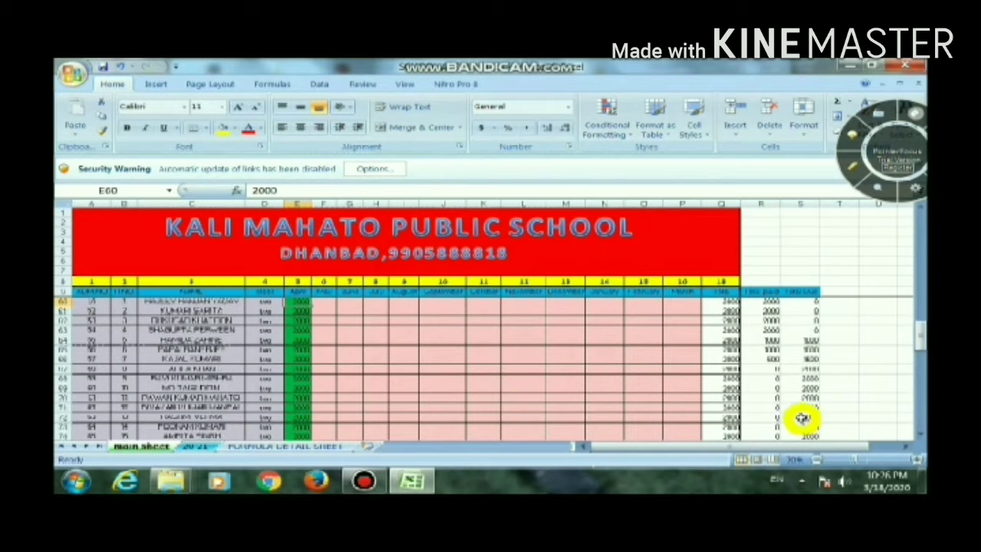
{"action": "left_click_drag", "start_coordinate": [919, 341], "coordinate": [919, 218]}
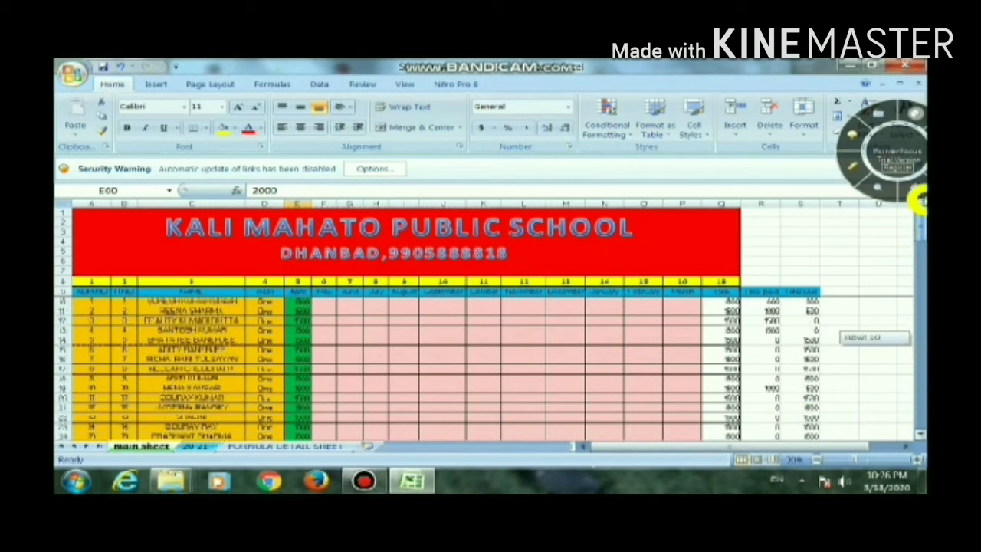
{"action": "left_click", "coordinate": [301, 303]}
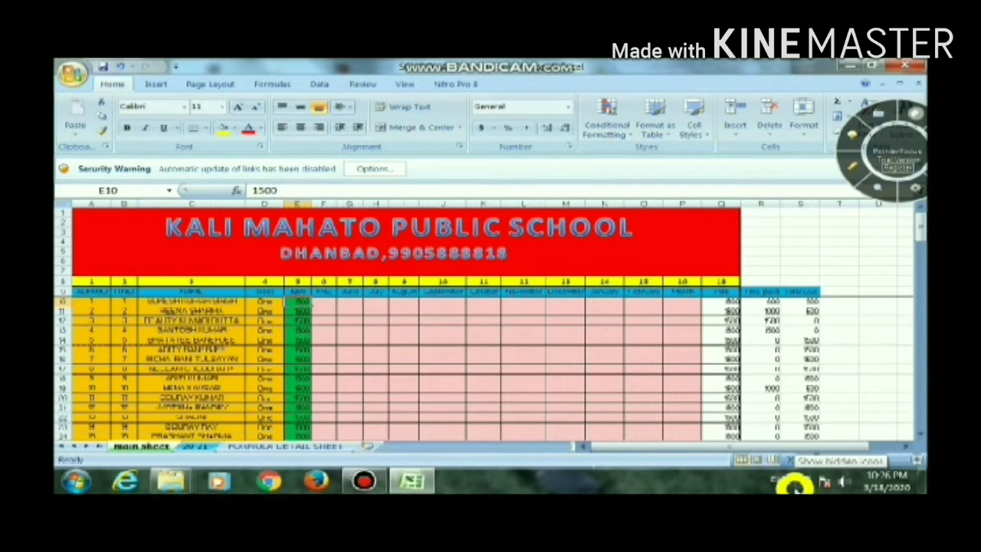
{"action": "key", "text": "ctrl+shift+Down"}
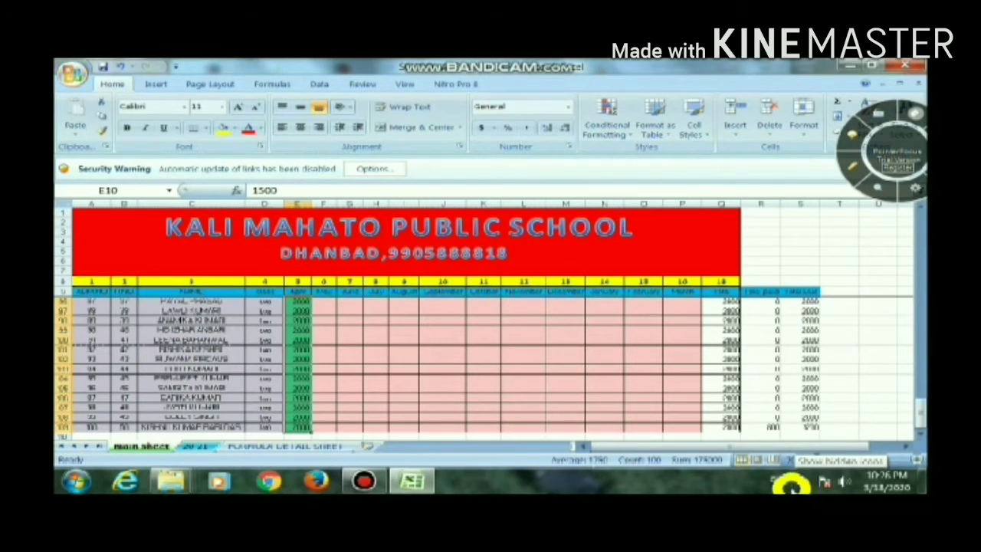
{"action": "key", "text": "ctrl+c"}
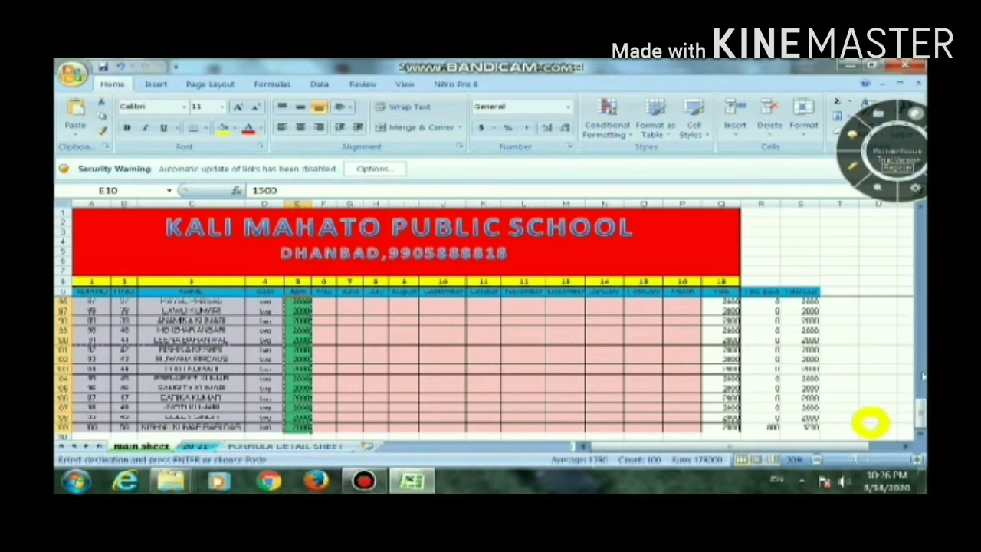
{"action": "left_click_drag", "start_coordinate": [920, 409], "coordinate": [922, 183]}
{"action": "left_click", "coordinate": [325, 302]}
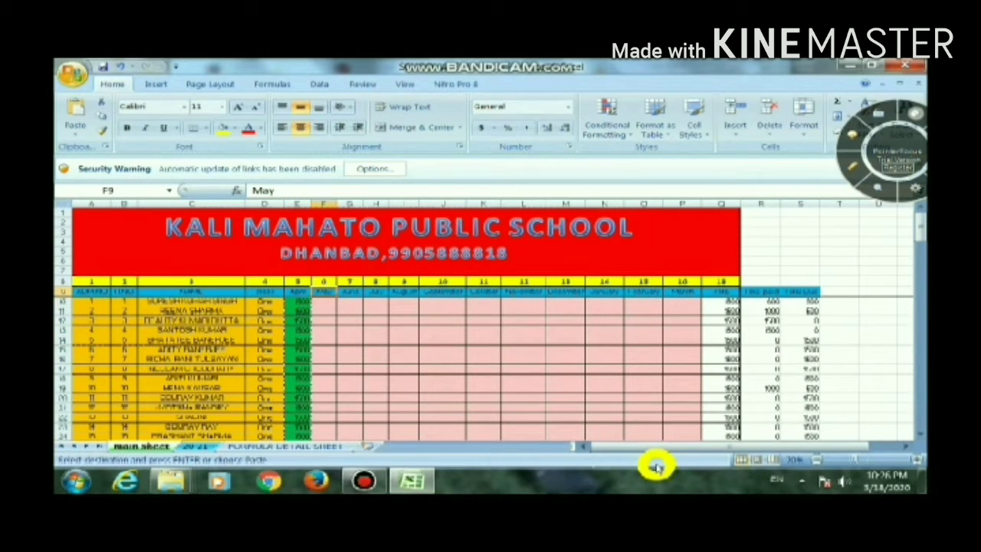
{"action": "left_click", "coordinate": [322, 304]}
{"action": "key", "text": "Return"}
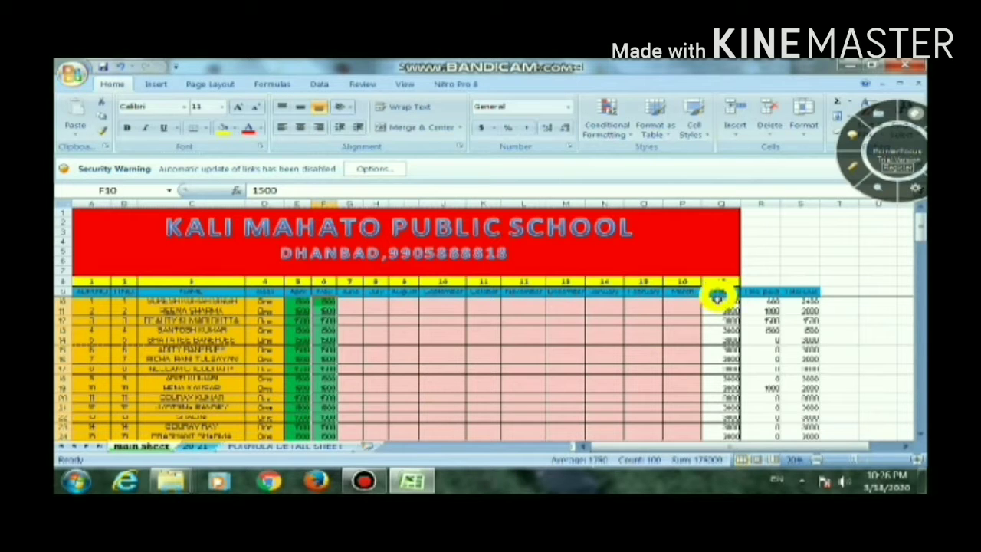
Clear the existing sum formulas in the Total column from Q10 downward
{"action": "left_click", "coordinate": [718, 301]}
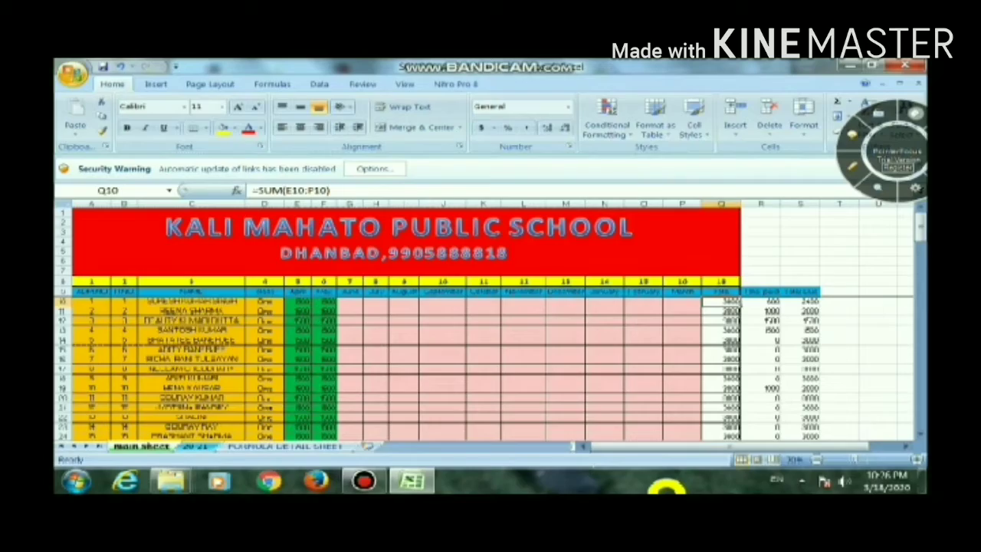
{"action": "key", "text": "ctrl+shift+Down"}
{"action": "key", "text": "Delete"}
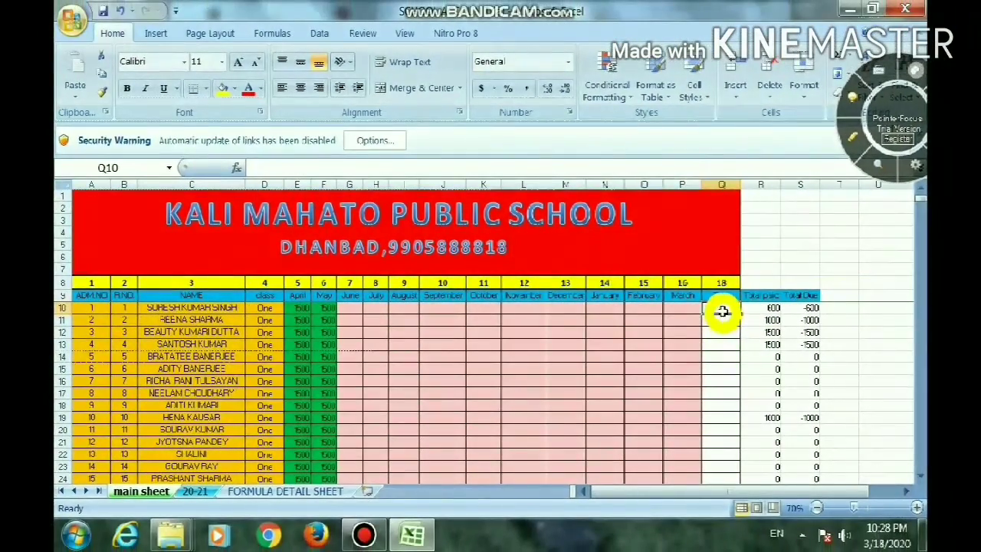
Enter a SUM formula in Q10 that adds the first student's monthly fees across the row, starting at E10
{"action": "type", "text": "="}
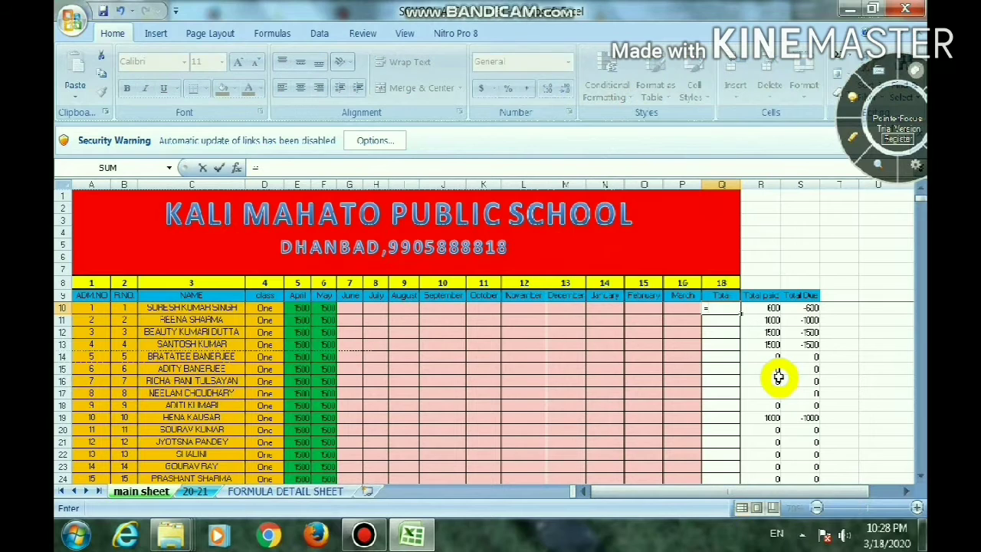
{"action": "type", "text": "sum"}
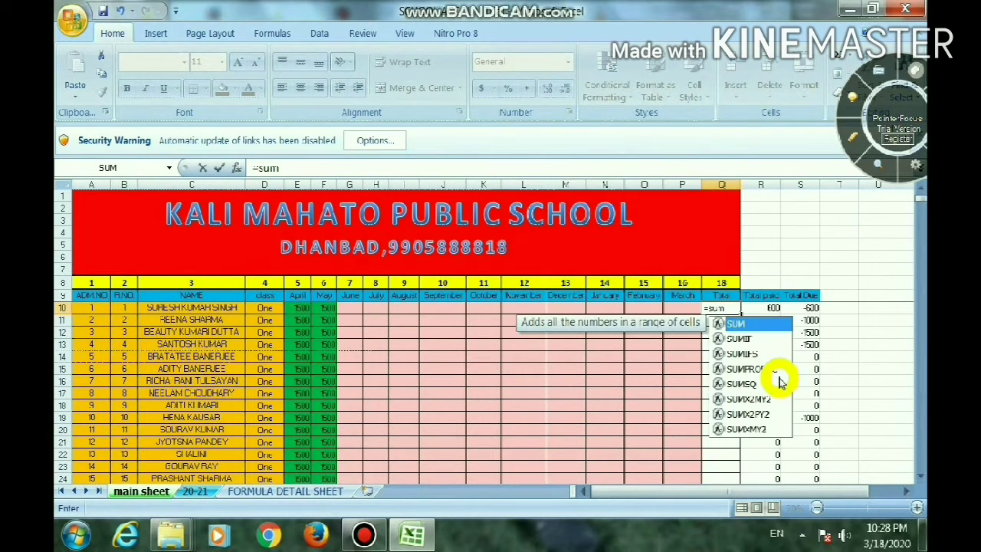
{"action": "key", "text": "Tab"}
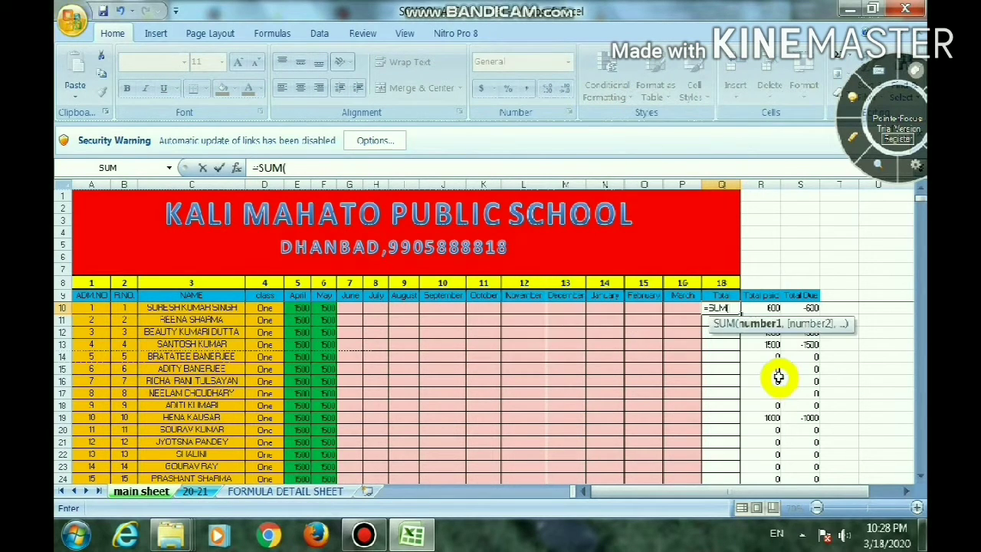
{"action": "key", "text": "Left"}
{"action": "key", "text": "Left"}
{"action": "key", "text": "Left"}
{"action": "key", "text": "Left"}
{"action": "key", "text": "Left"}
{"action": "key", "text": "Left"}
{"action": "key", "text": "Left"}
{"action": "key", "text": "Left"}
{"action": "key", "text": "Left"}
{"action": "key", "text": "Left"}
{"action": "key", "text": "Left"}
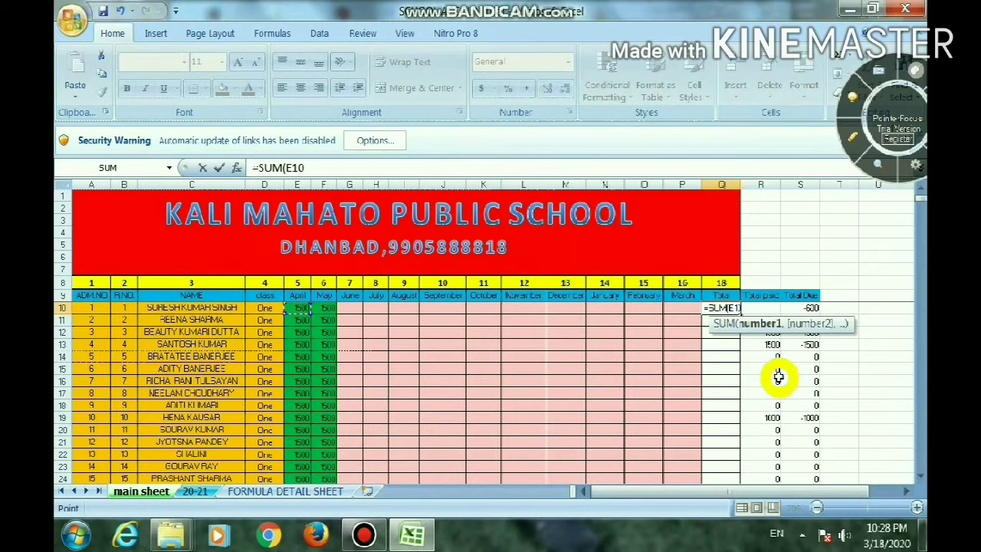
{"action": "key", "text": "shift+Right"}
{"action": "key", "text": "shift+Right"}
{"action": "key", "text": "shift+Right"}
{"action": "key", "text": "shift+Right"}
{"action": "key", "text": "shift+Right"}
{"action": "key", "text": "shift+Right"}
{"action": "key", "text": "shift+Right"}
{"action": "key", "text": "shift+Right"}
{"action": "key", "text": "shift+Right"}
{"action": "key", "text": "shift+Right"}
{"action": "key", "text": "shift+Right"}
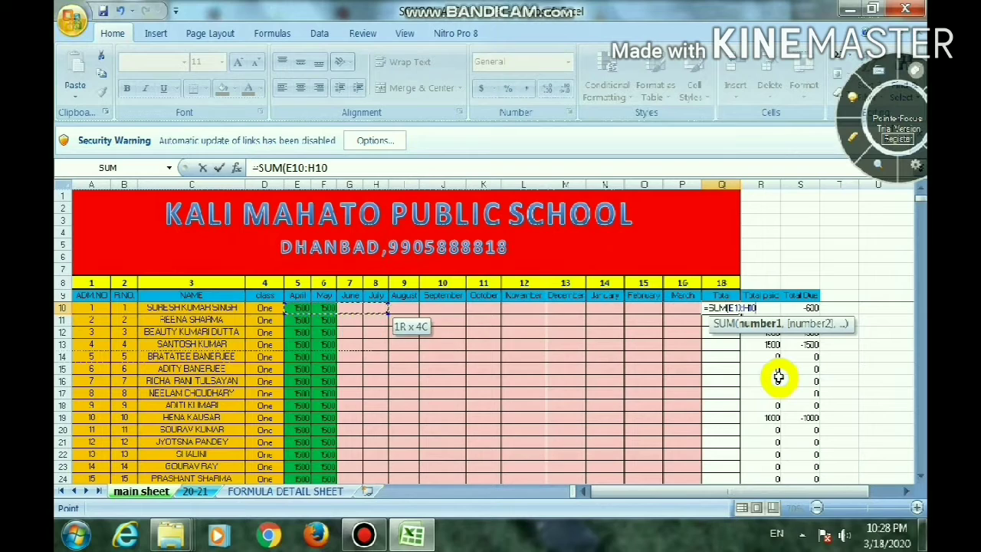
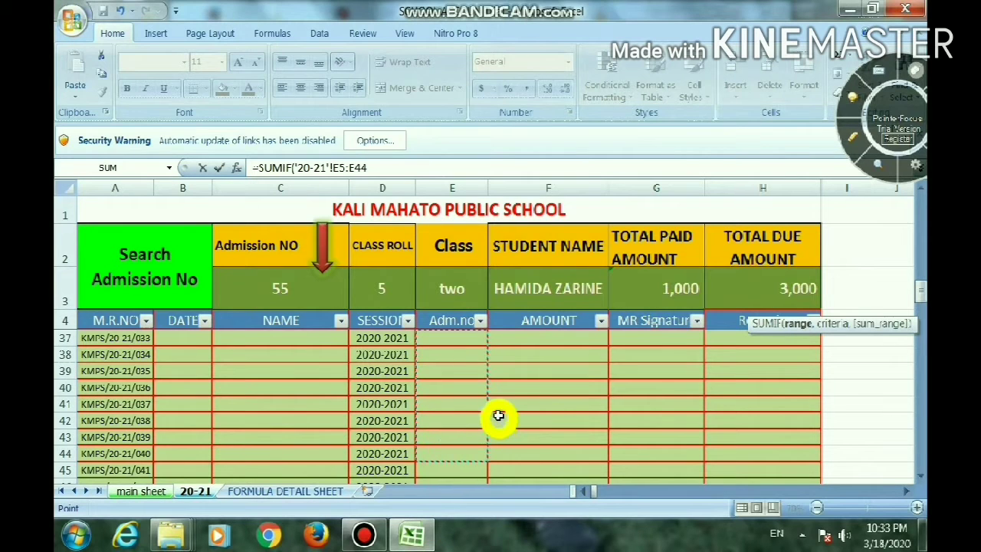
Set the criteria of the R10 SUMIF formula to the first student's admission number, 'main sheet'!A10
{"action": "type", "text": ","}
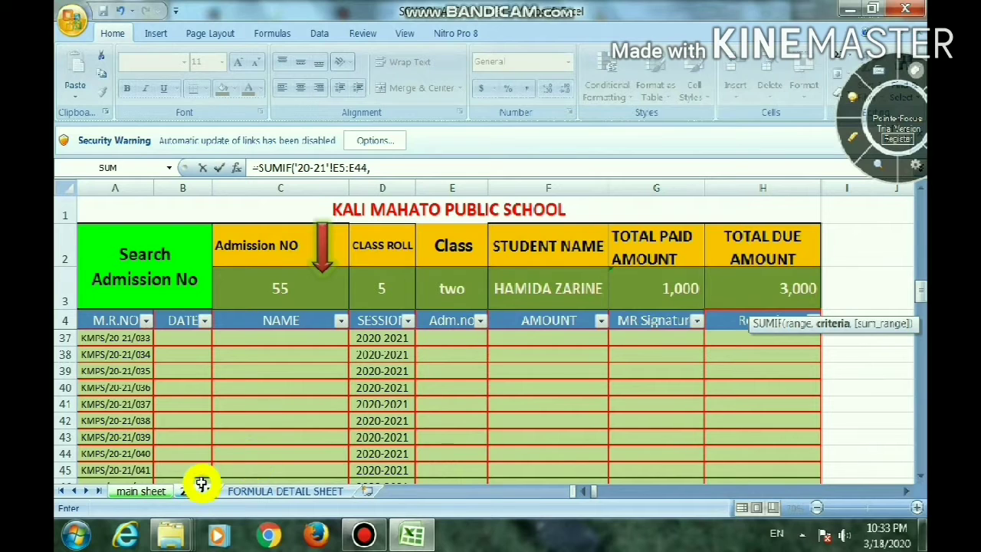
{"action": "left_click", "coordinate": [162, 491]}
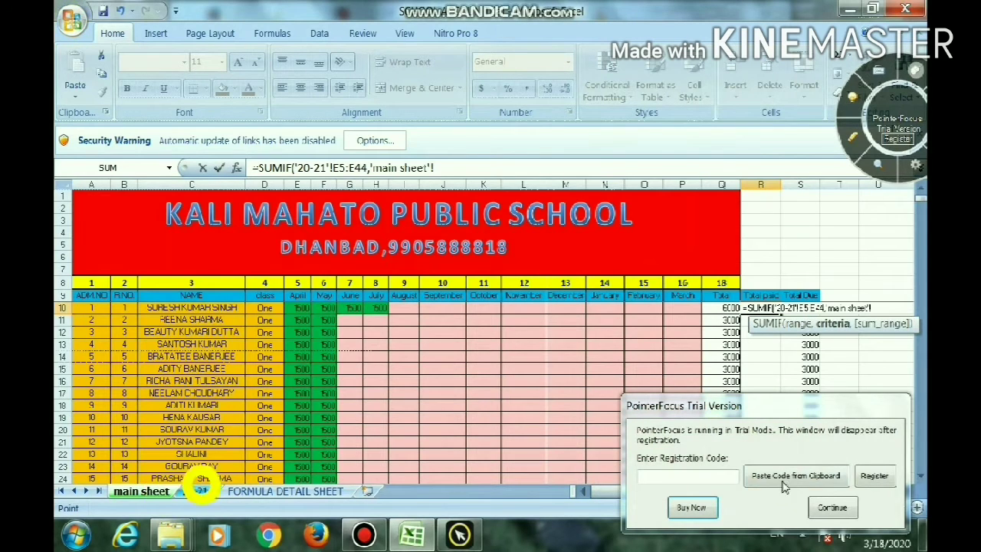
{"action": "left_click", "coordinate": [827, 508]}
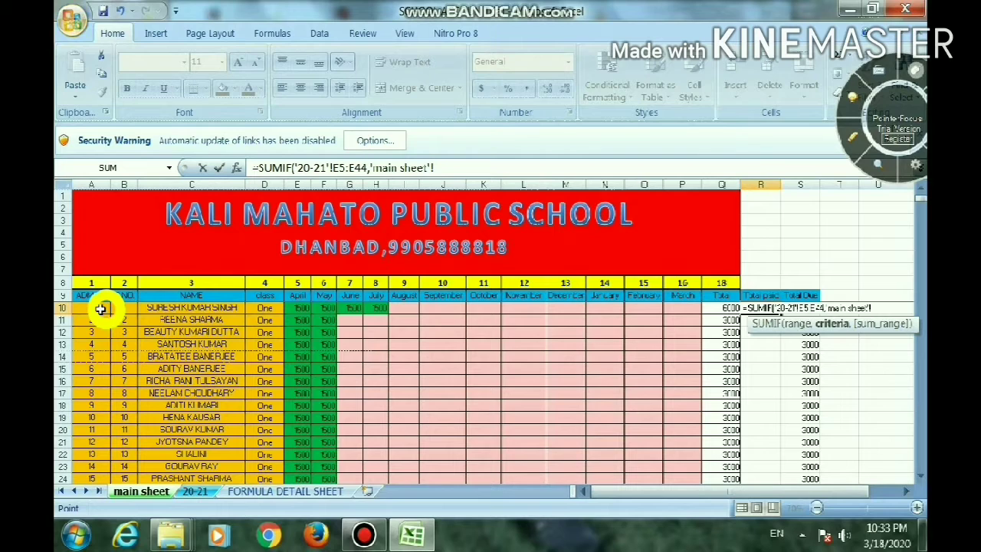
{"action": "left_click", "coordinate": [97, 307]}
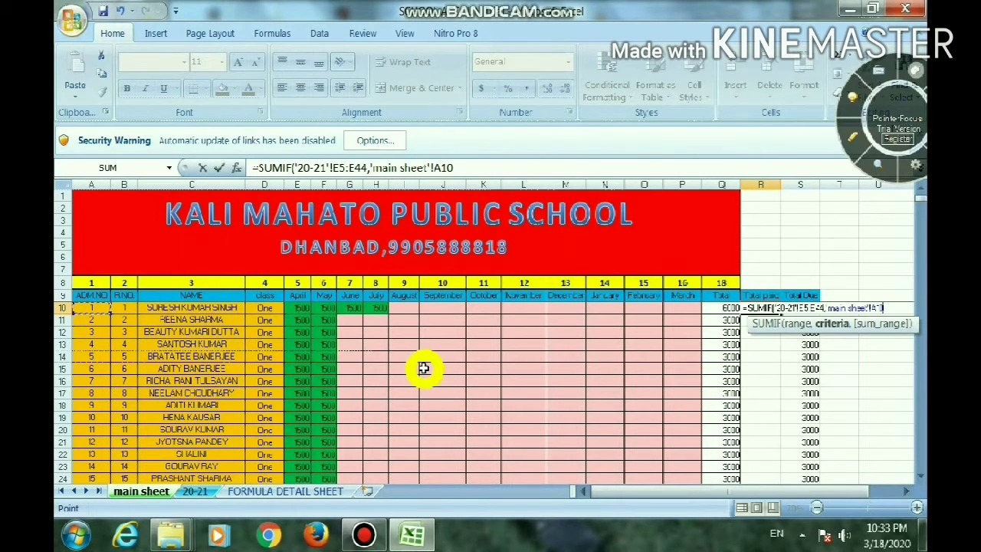
{"action": "type", "text": ","}
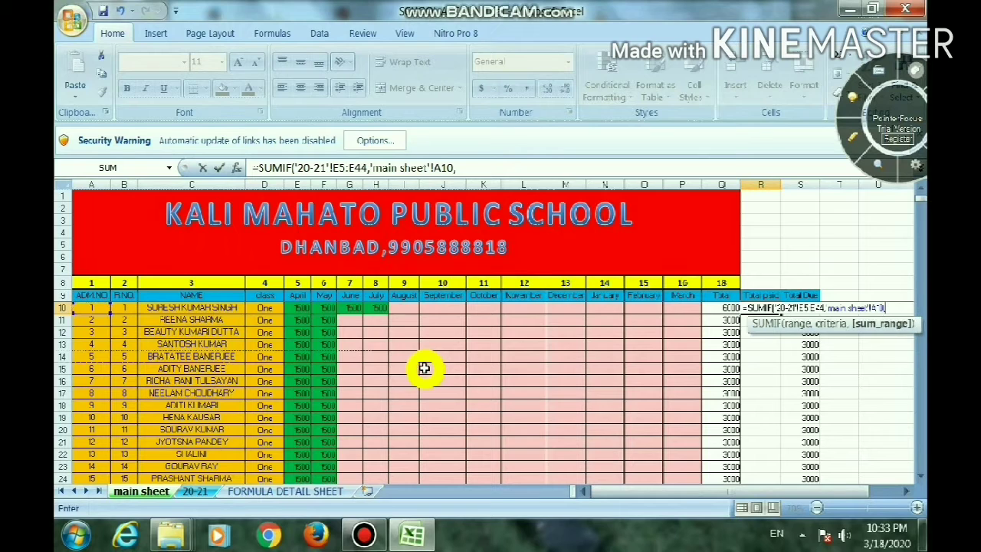
Use the AMOUNT cells F5:F104 on sheet 20-21 as the SUMIF sum range and complete the Total paid formula
{"action": "left_click", "coordinate": [206, 491]}
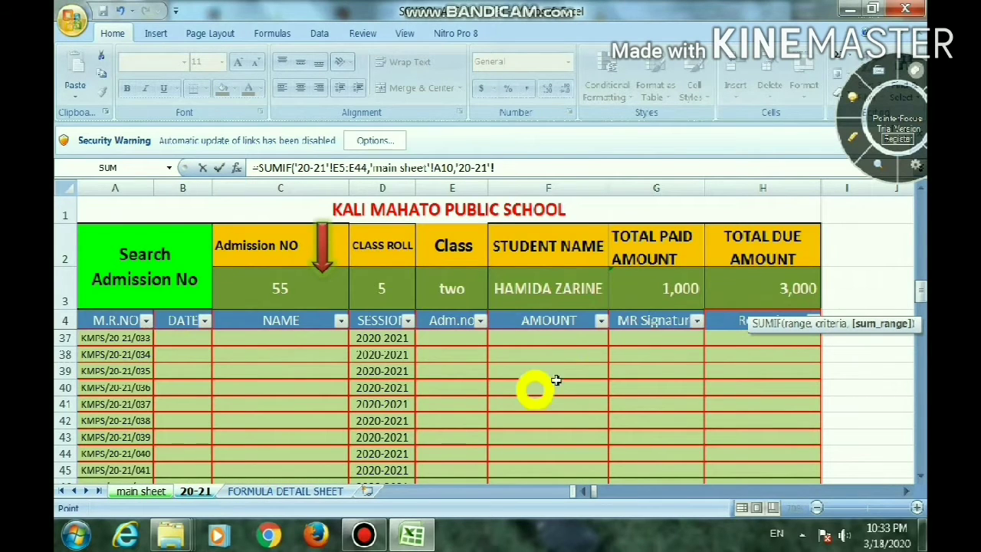
{"action": "left_click", "coordinate": [575, 322]}
{"action": "key", "text": "Down"}
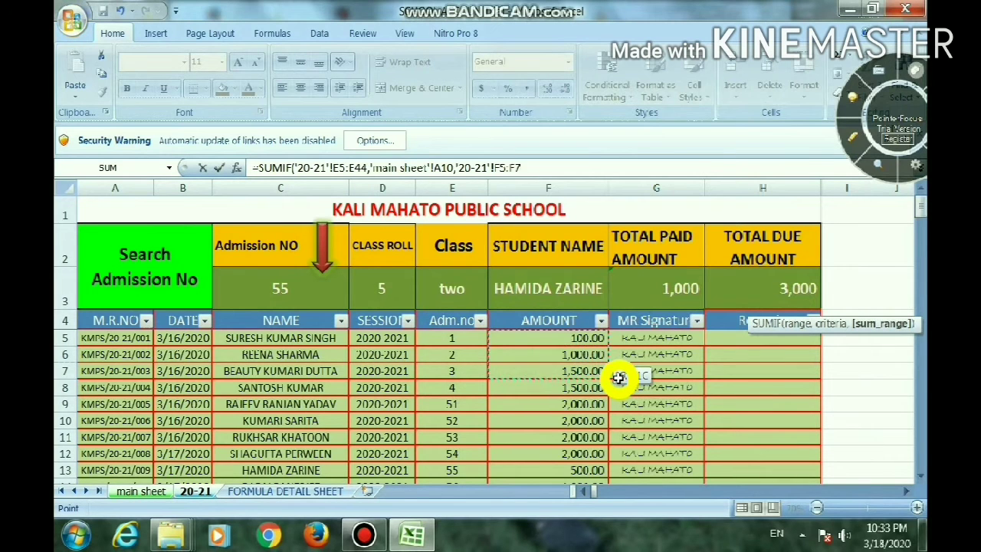
{"action": "key", "text": "shift+Down"}
{"action": "key", "text": "shift+Down"}
{"action": "key", "text": "shift+Down"}
{"action": "key", "text": "shift+Down"}
{"action": "key", "text": "shift+Down"}
{"action": "key", "text": "shift+Down"}
{"action": "key", "text": "shift+Down"}
{"action": "key", "text": "shift+Down"}
{"action": "key", "text": "shift+Down"}
{"action": "key", "text": "shift+Down"}
{"action": "key", "text": "shift+Down"}
{"action": "key", "text": "shift+Down"}
{"action": "key", "text": "shift+Down"}
{"action": "key", "text": "shift+Down"}
{"action": "key", "text": "shift+Down"}
{"action": "key", "text": "shift+Down"}
{"action": "key", "text": "shift+Down"}
{"action": "key", "text": "shift+Down"}
{"action": "key", "text": "shift+Down"}
{"action": "key", "text": "shift+Down"}
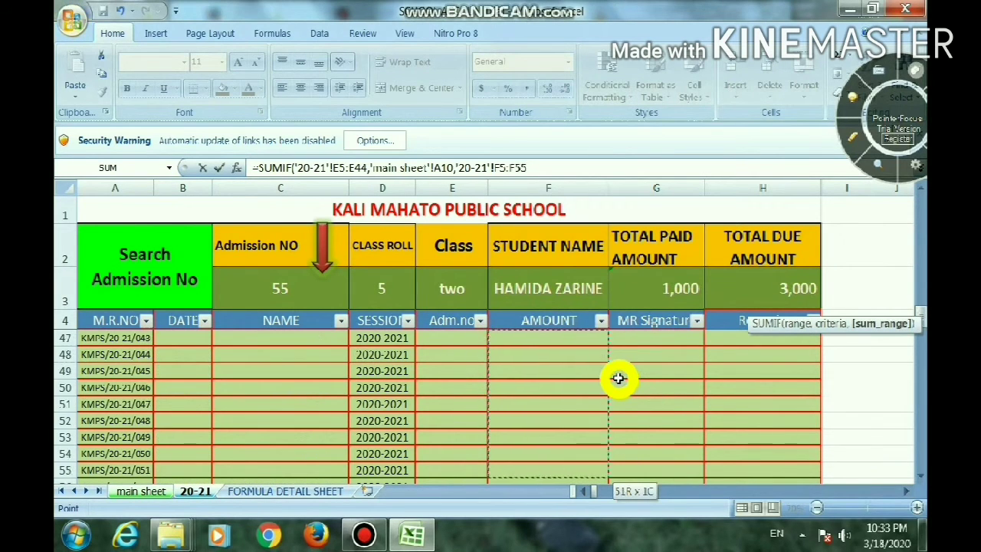
{"action": "key", "text": "shift+Down"}
{"action": "key", "text": "shift+Down"}
{"action": "key", "text": "shift+Down"}
{"action": "key", "text": "shift+Down"}
{"action": "key", "text": "shift+Down"}
{"action": "key", "text": "shift+Down"}
{"action": "key", "text": "shift+Down"}
{"action": "key", "text": "shift+Down"}
{"action": "key", "text": "shift+Down"}
{"action": "key", "text": "shift+Down"}
{"action": "key", "text": "shift+Down"}
{"action": "key", "text": "shift+Down"}
{"action": "key", "text": "shift+Down"}
{"action": "key", "text": "shift+Down"}
{"action": "key", "text": "shift+Down"}
{"action": "key", "text": "shift+Down"}
{"action": "key", "text": "shift+Down"}
{"action": "key", "text": "shift+Down"}
{"action": "key", "text": "shift+Down"}
{"action": "key", "text": "shift+Down"}
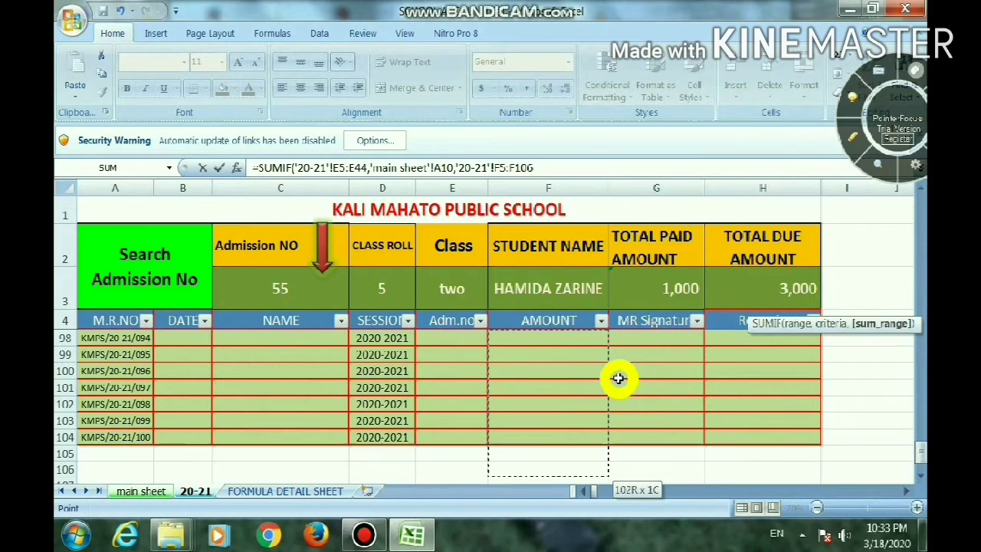
{"action": "key", "text": "shift+Down"}
{"action": "key", "text": "shift+Down"}
{"action": "key", "text": "shift+Down"}
{"action": "key", "text": "shift+Down"}
{"action": "key", "text": "shift+Down"}
{"action": "key", "text": "shift+Down"}
{"action": "key", "text": "shift+Down"}
{"action": "key", "text": "shift+Down"}
{"action": "key", "text": "shift+Down"}
{"action": "key", "text": "shift+Down"}
{"action": "key", "text": "shift+Down"}
{"action": "key", "text": "shift+Down"}
{"action": "key", "text": "shift+Down"}
{"action": "key", "text": "shift+Down"}
{"action": "key", "text": "shift+Up"}
{"action": "key", "text": "shift+Up"}
{"action": "key", "text": "shift+Up"}
{"action": "key", "text": "shift+Up"}
{"action": "key", "text": "shift+Up"}
{"action": "key", "text": "shift+Up"}
{"action": "key", "text": "shift+Up"}
{"action": "key", "text": "shift+Up"}
{"action": "key", "text": "shift+Up"}
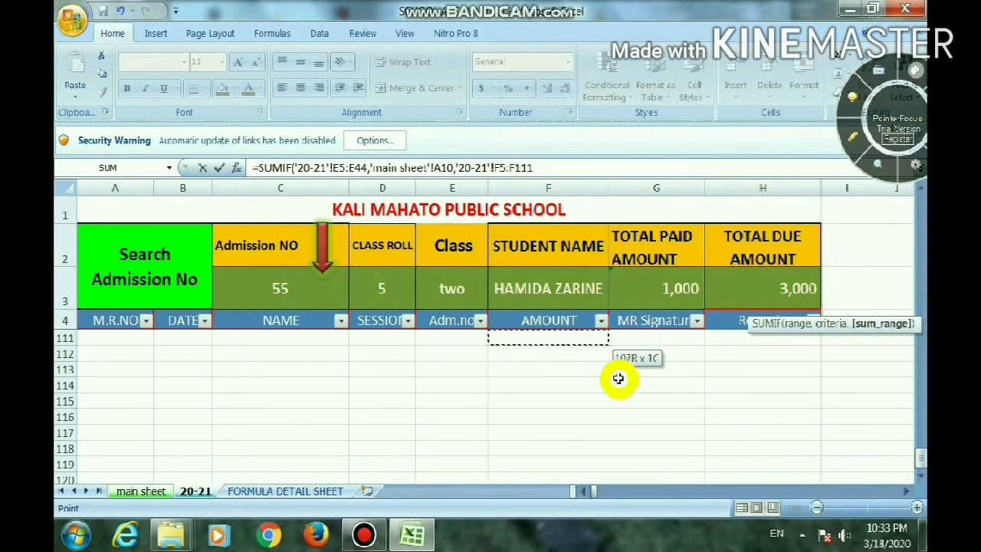
{"action": "key", "text": "shift+Up"}
{"action": "key", "text": "shift+Up"}
{"action": "key", "text": "shift+Up"}
{"action": "key", "text": "shift+Up"}
{"action": "key", "text": "shift+Up"}
{"action": "key", "text": "shift+Up"}
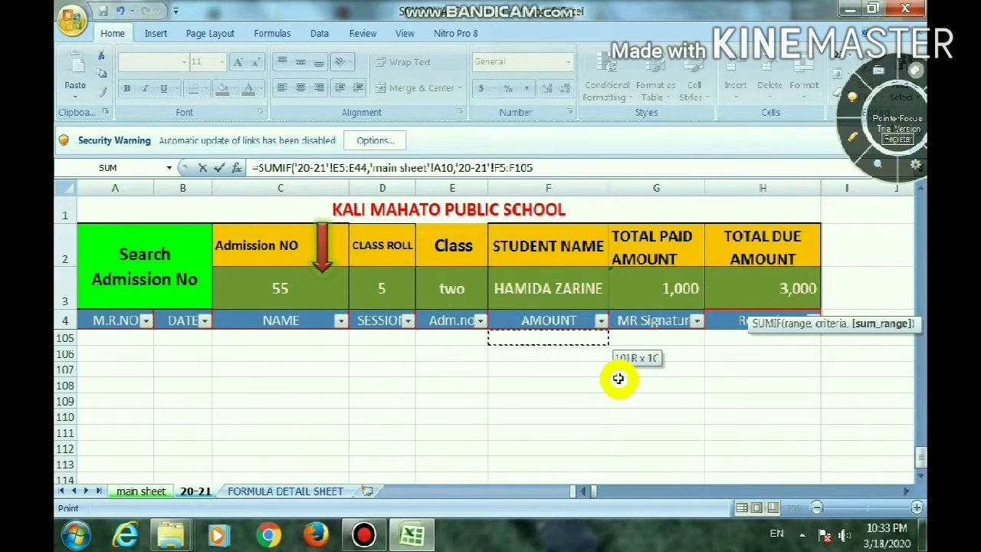
{"action": "key", "text": "shift+Up"}
{"action": "key", "text": "shift+Up"}
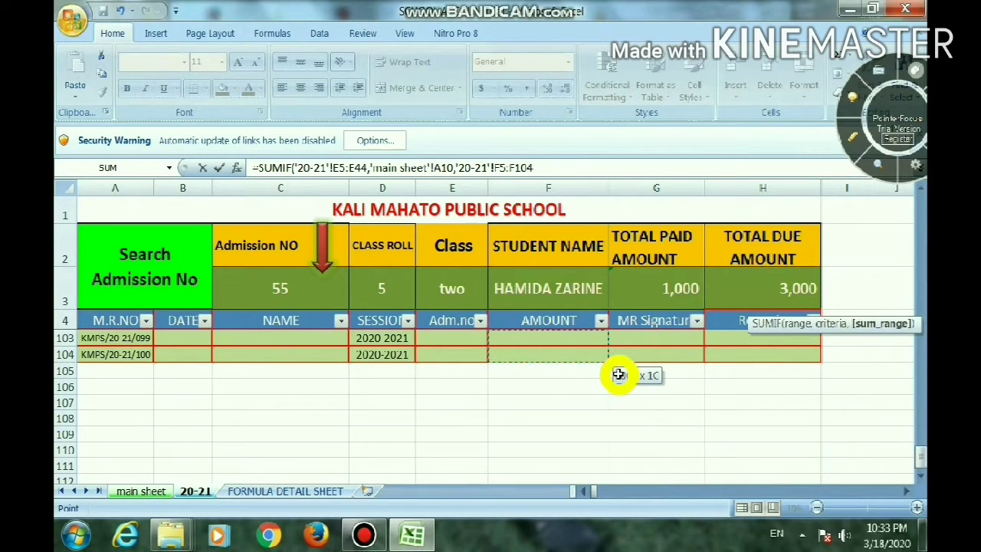
{"action": "type", "text": ")"}
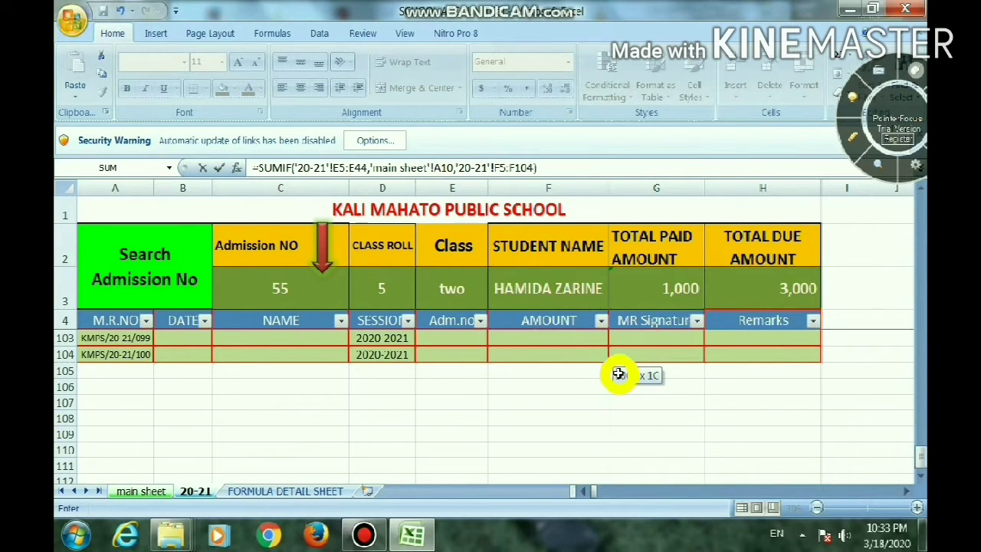
{"action": "key", "text": "Return"}
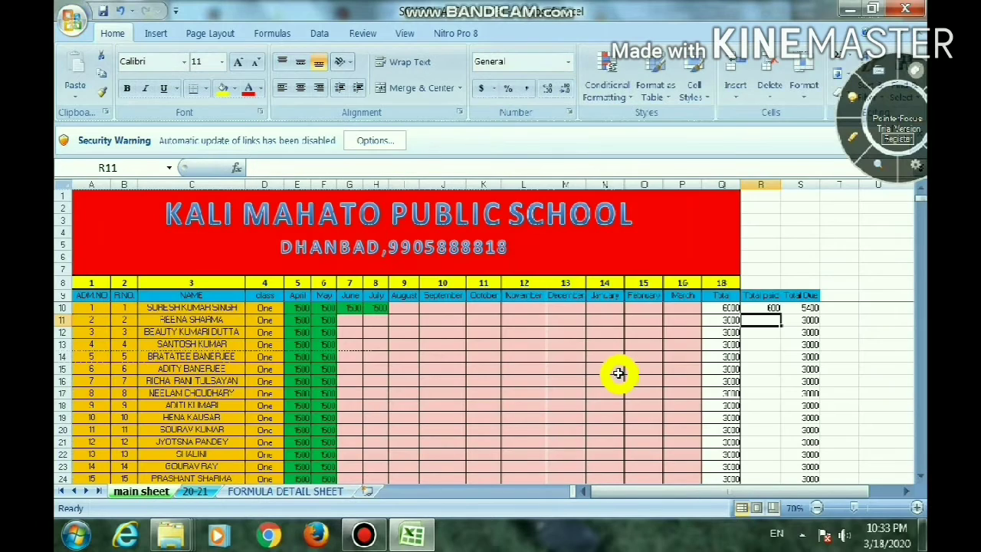
Make the starting references of both ranges in the R10 SUMIF formula absolute, as $E$5 and $F$5
{"action": "left_click", "coordinate": [760, 309]}
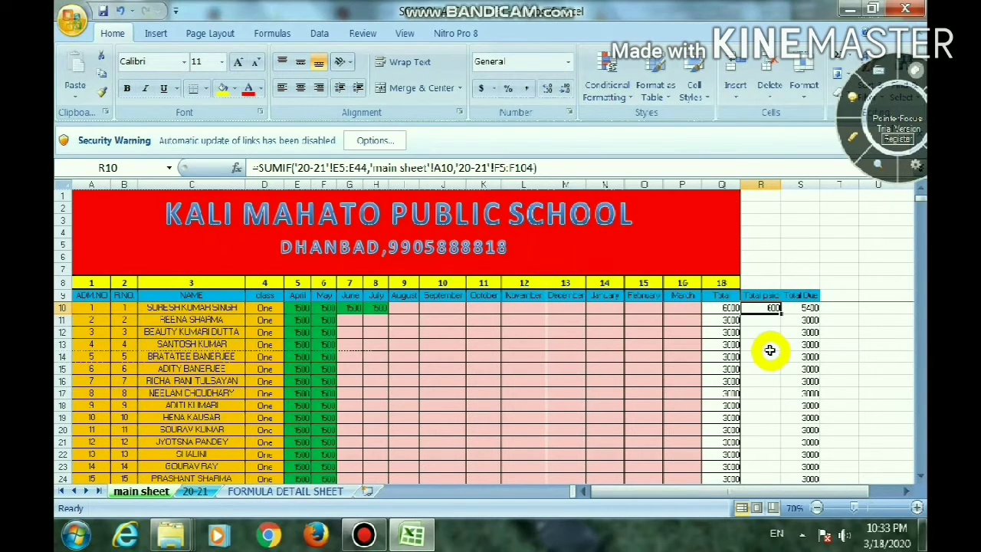
{"action": "key", "text": "F2"}
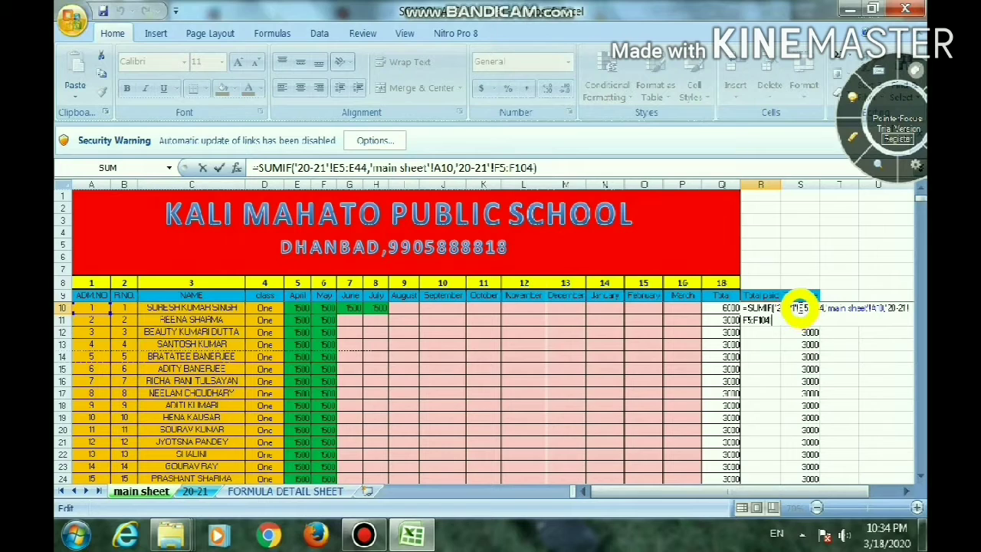
{"action": "left_click", "coordinate": [800, 307]}
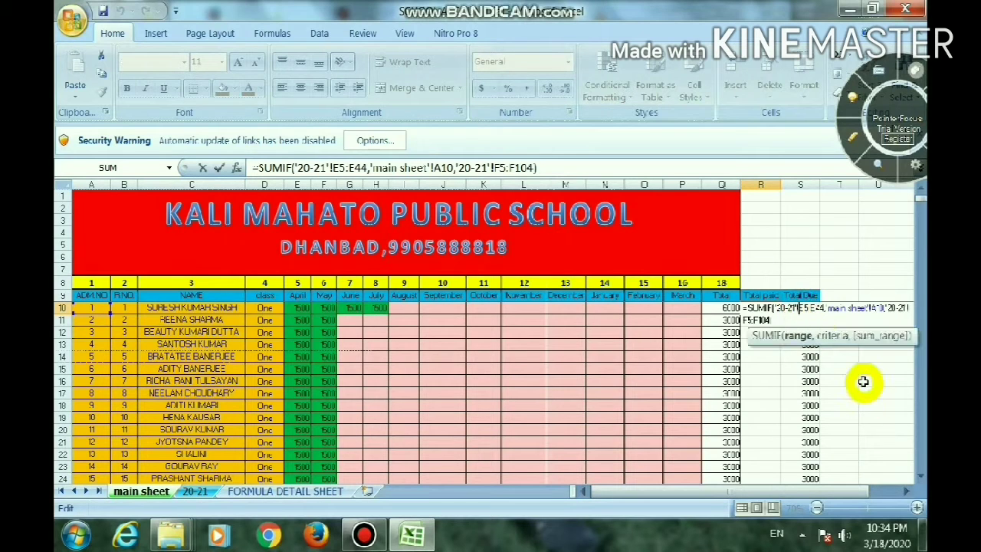
{"action": "key", "text": "F4"}
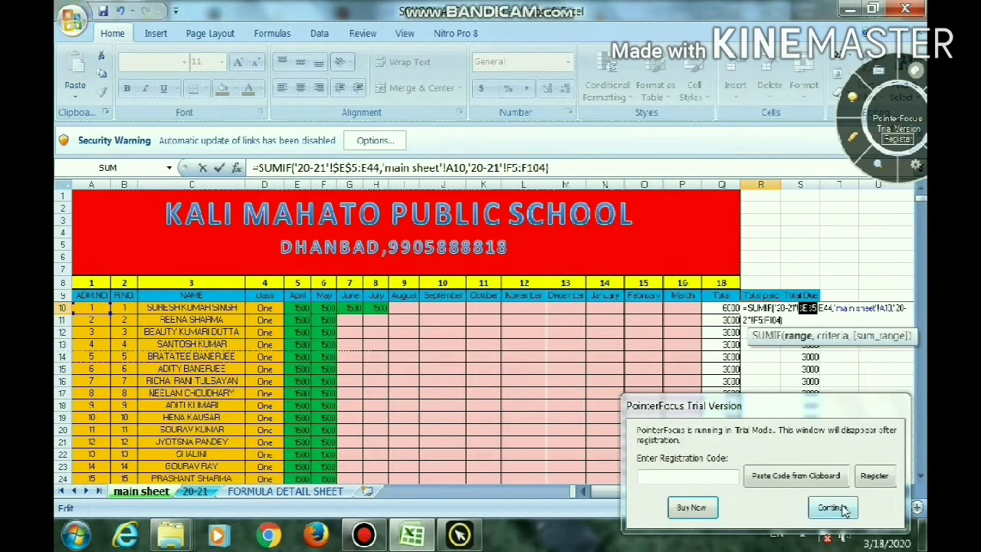
{"action": "left_click", "coordinate": [831, 507]}
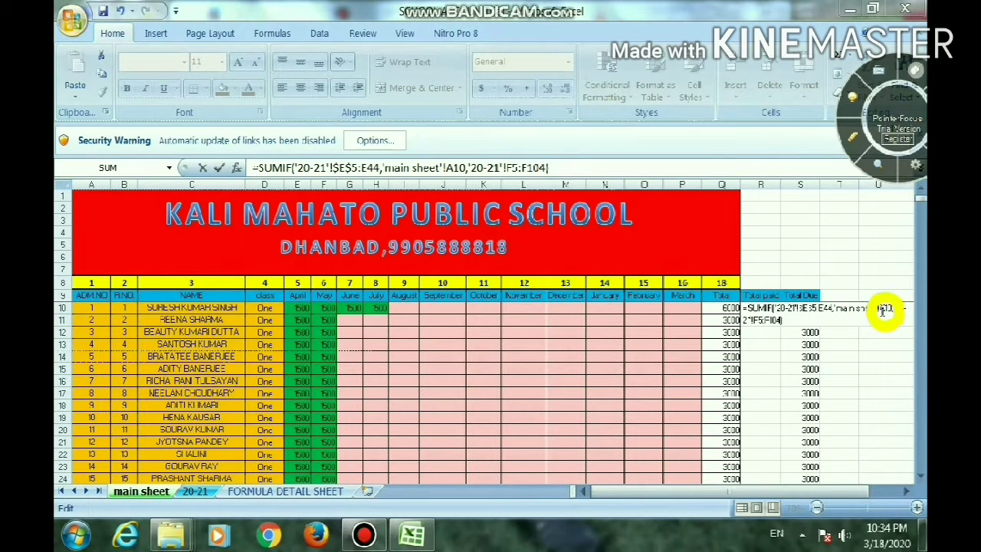
{"action": "left_click", "coordinate": [753, 321]}
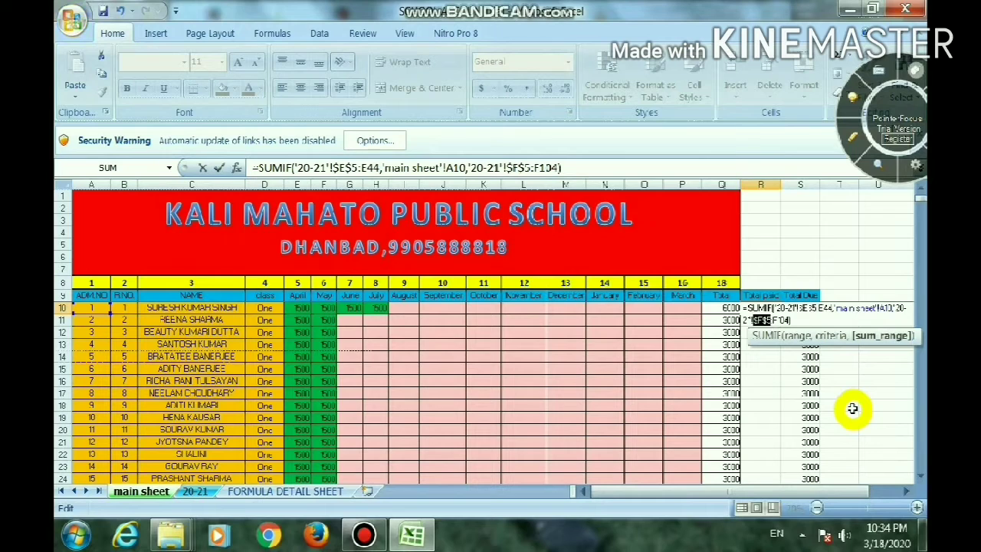
{"action": "key", "text": "Return"}
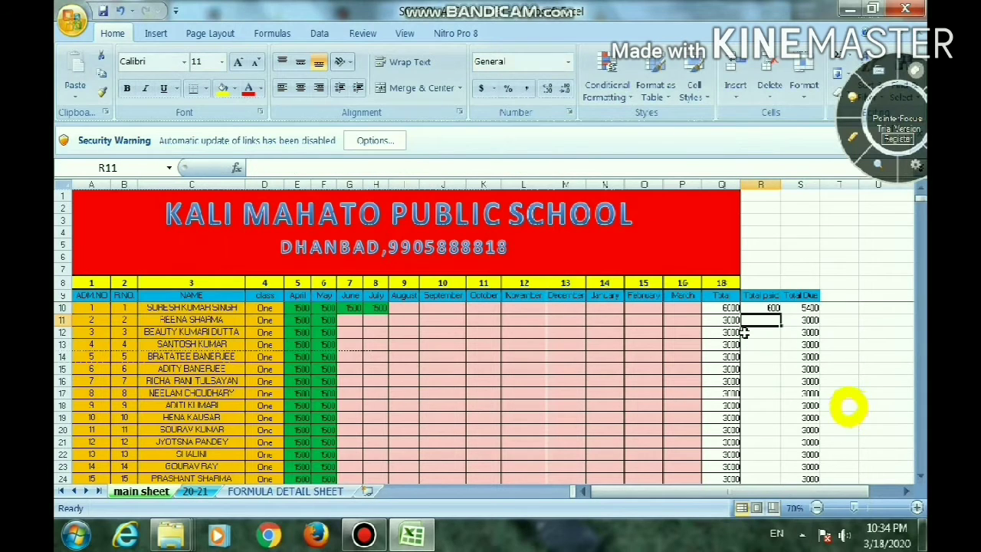
Copy the Total paid formula from R10 down to R124 and check the amounts for both classes
{"action": "left_click", "coordinate": [764, 307]}
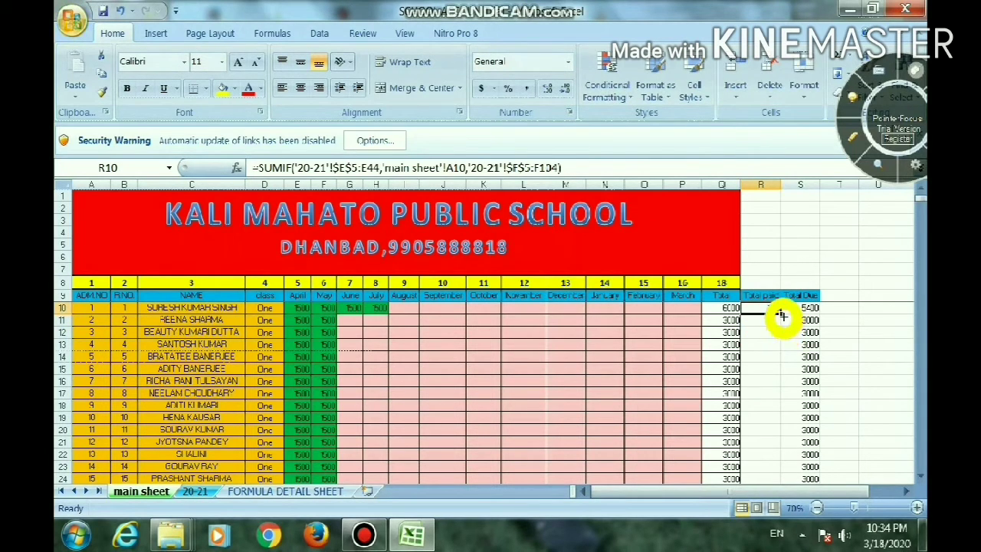
{"action": "mouse_move", "coordinate": [780, 312]}
{"action": "left_mouse_down"}
{"action": "mouse_move", "coordinate": [793, 464]}
{"action": "mouse_move", "coordinate": [777, 519]}
{"action": "mouse_move", "coordinate": [787, 295]}
{"action": "left_mouse_up"}
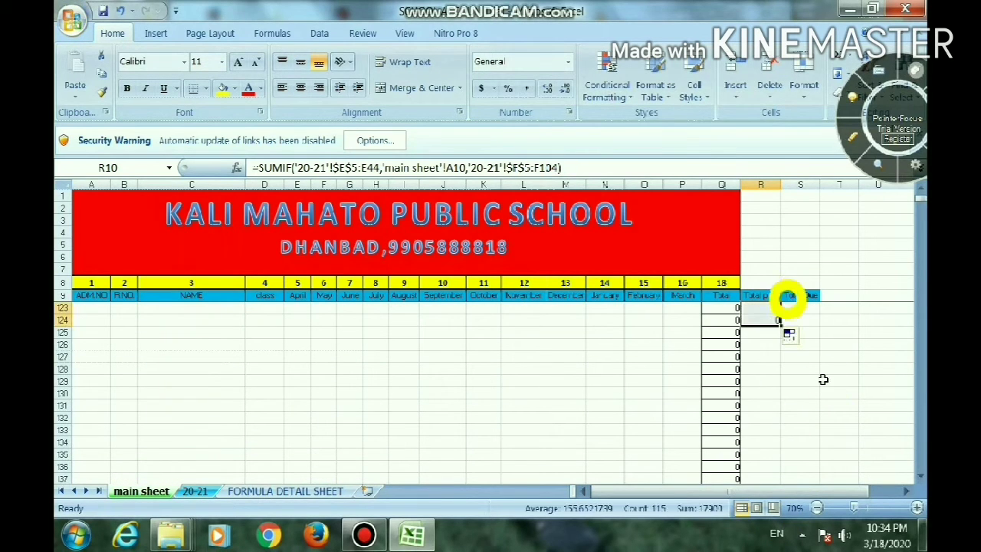
{"action": "scroll", "coordinate": [822, 379], "scroll_direction": "up", "scroll_amount": 13}
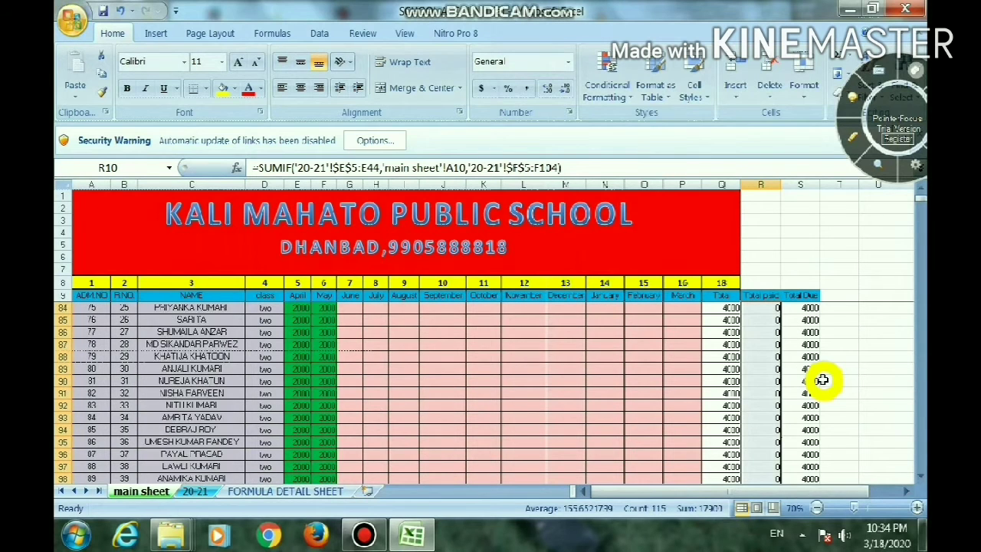
{"action": "scroll", "coordinate": [823, 380], "scroll_direction": "up", "scroll_amount": 10}
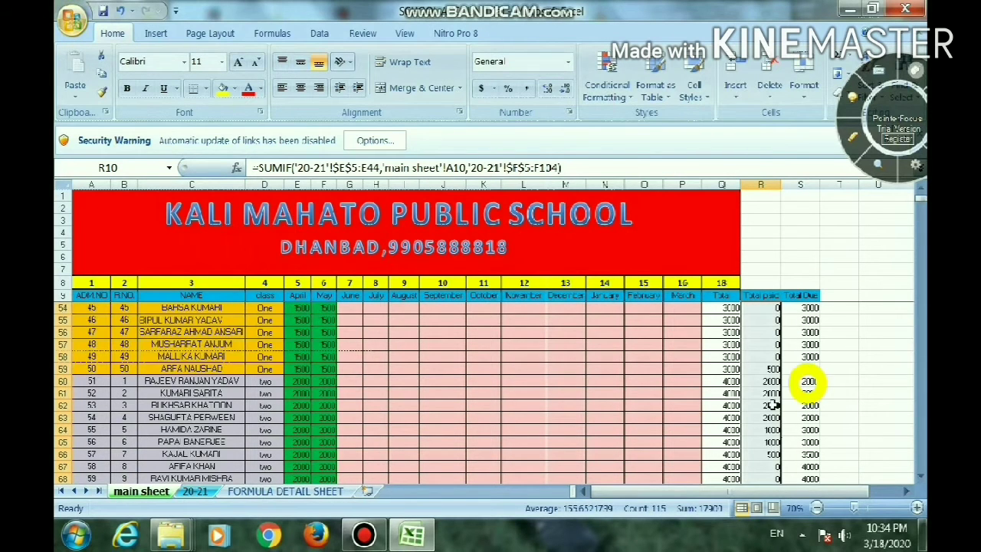
{"action": "scroll", "coordinate": [776, 404], "scroll_direction": "up", "scroll_amount": 5}
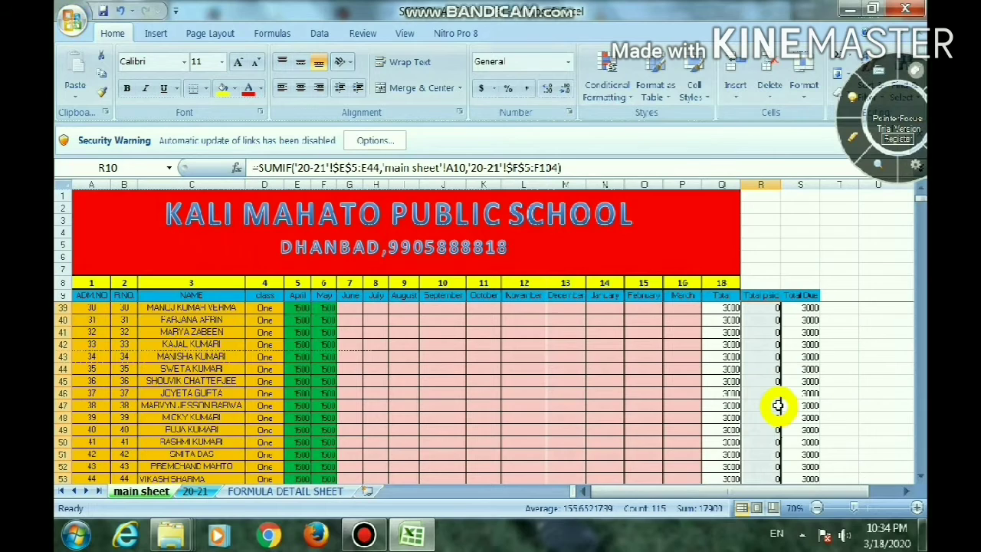
{"action": "scroll", "coordinate": [778, 405], "scroll_direction": "up", "scroll_amount": 10}
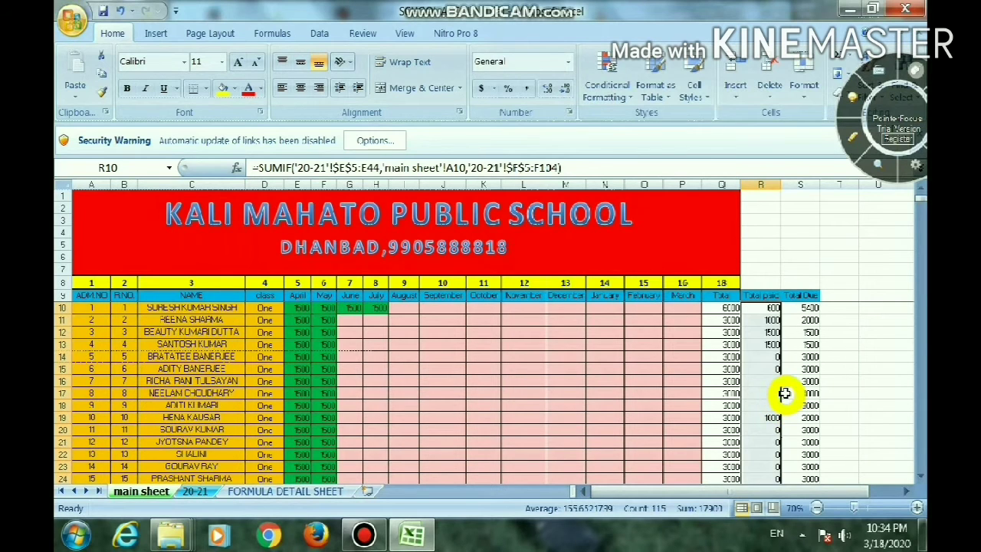
Enter the formula =Q10-R10 in S10 to calculate the first student's Total Due
{"action": "left_click", "coordinate": [810, 309]}
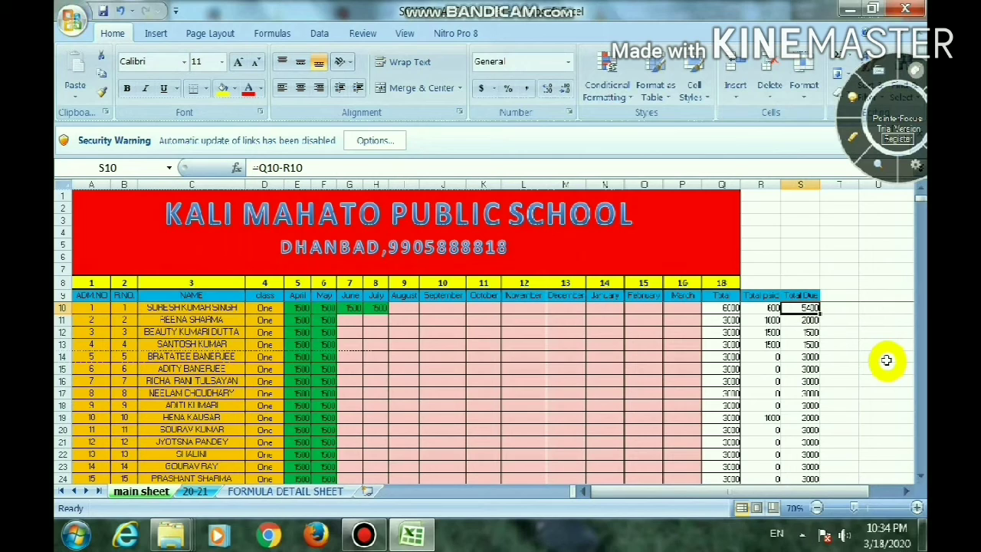
{"action": "type", "text": "="}
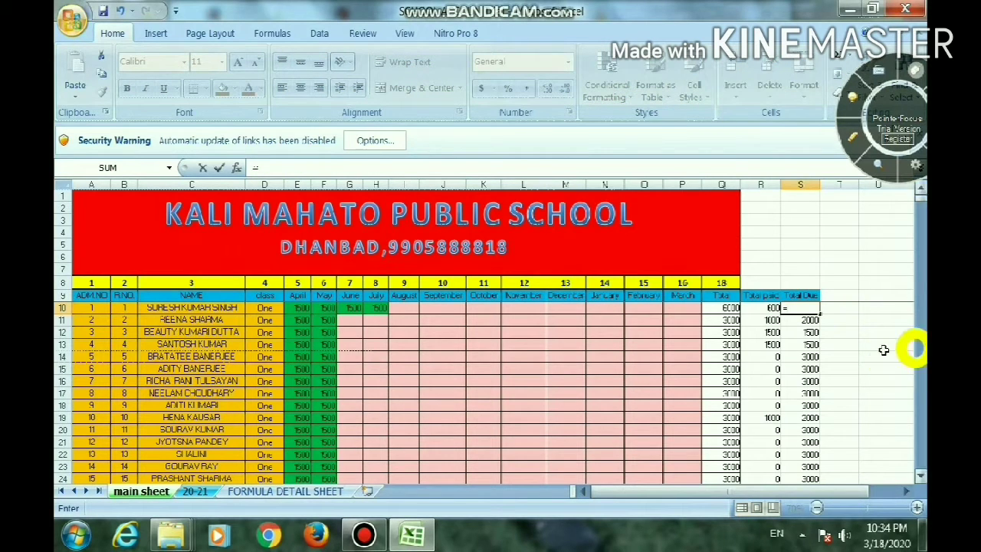
{"action": "left_click", "coordinate": [728, 308]}
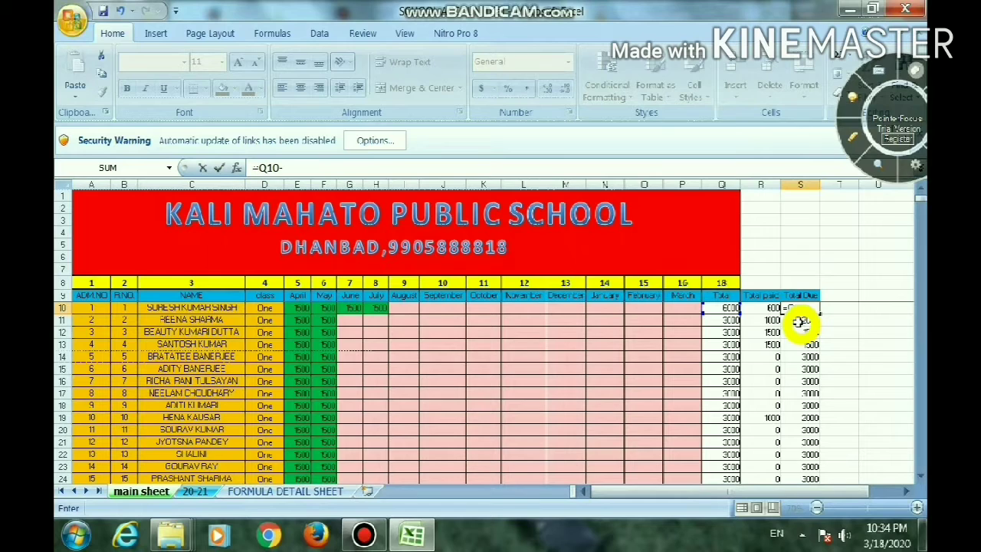
{"action": "left_click", "coordinate": [770, 308]}
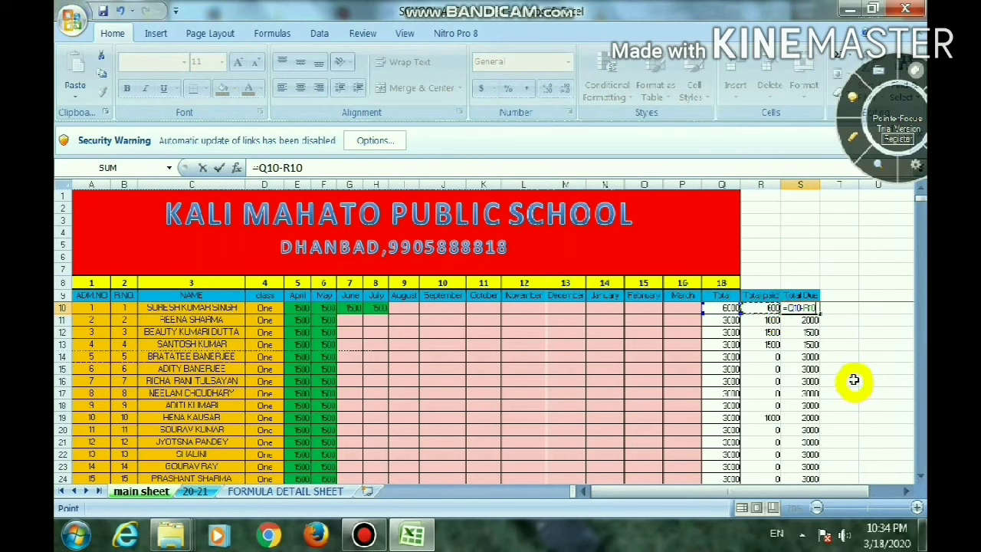
{"action": "key", "text": "Return"}
Copy the Total Due formula from S10 down the column past the last student and return to the first rows
{"action": "left_click", "coordinate": [808, 308]}
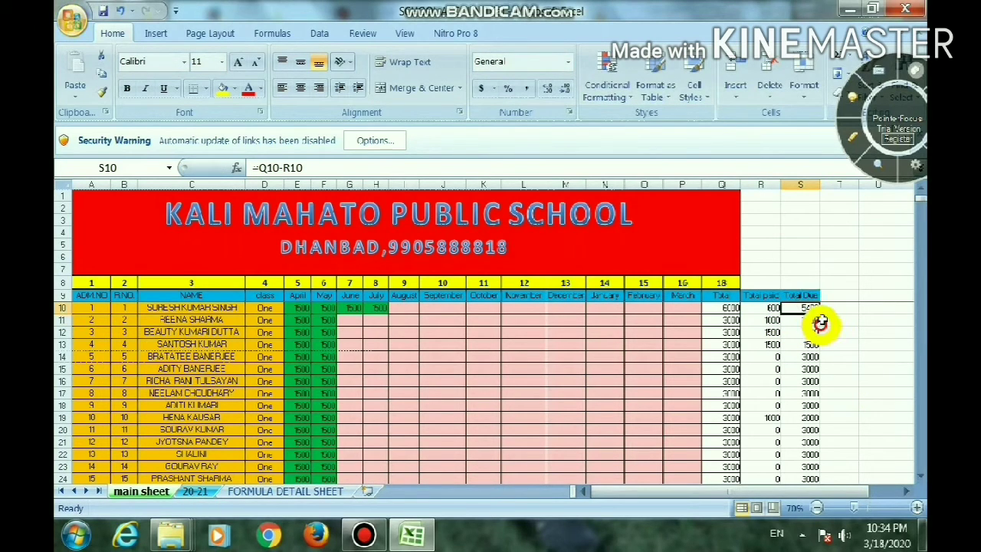
{"action": "left_click_drag", "start_coordinate": [819, 314], "coordinate": [823, 479]}
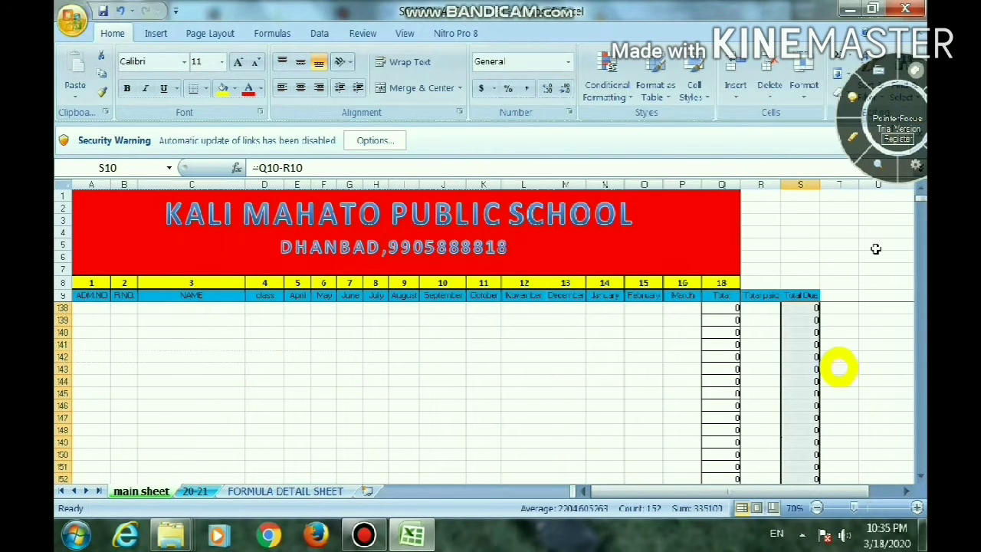
{"action": "left_click_drag", "start_coordinate": [920, 201], "coordinate": [918, 198]}
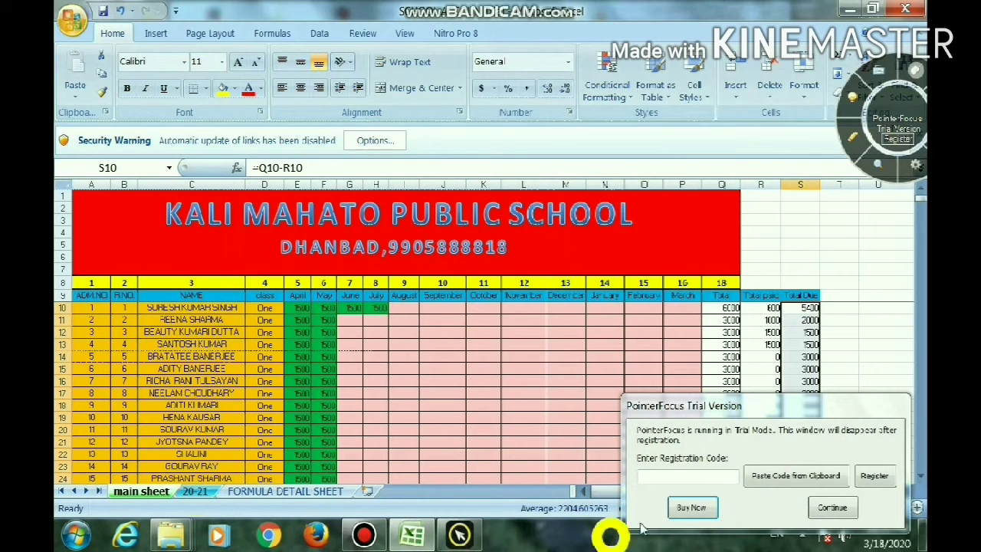
{"action": "left_click", "coordinate": [829, 510]}
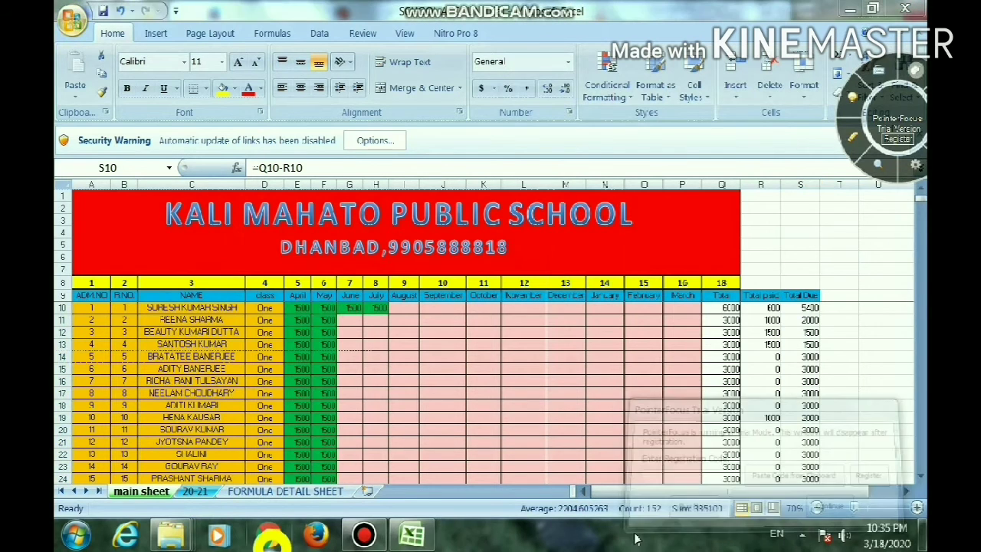
Switch to the 20-21 sheet and enter 2 in C3 as the admission number to search
{"action": "left_click", "coordinate": [197, 493]}
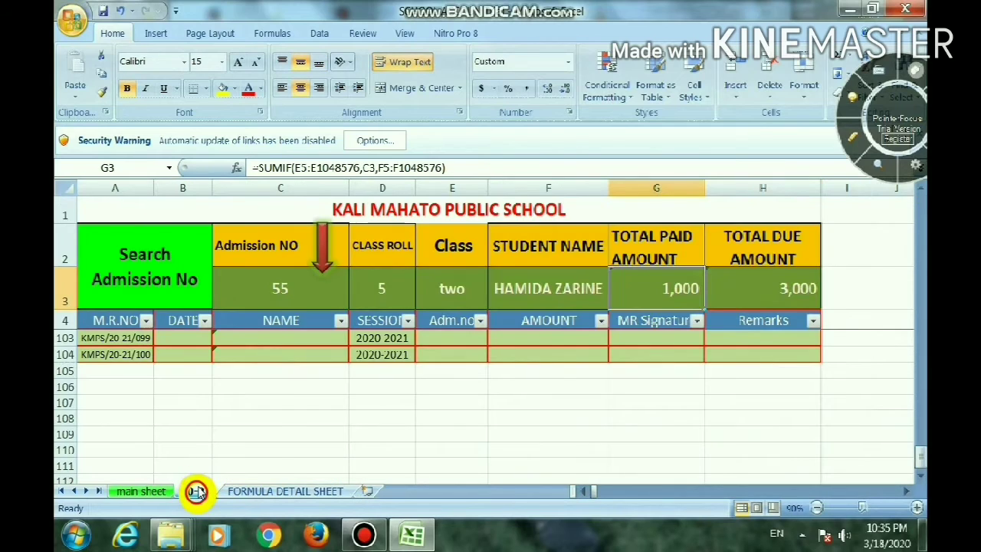
{"action": "left_click", "coordinate": [160, 253]}
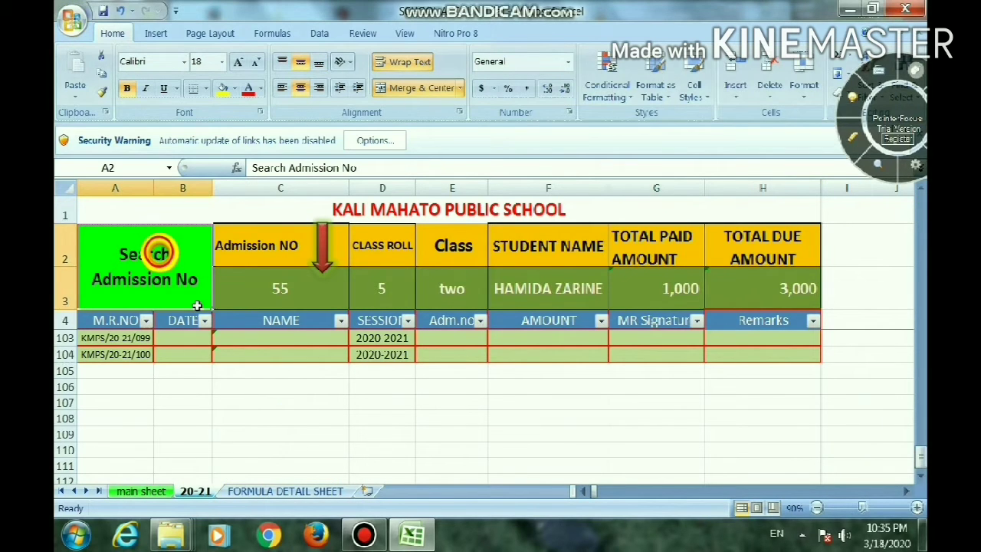
{"action": "left_click", "coordinate": [295, 288]}
{"action": "type", "text": "2"}
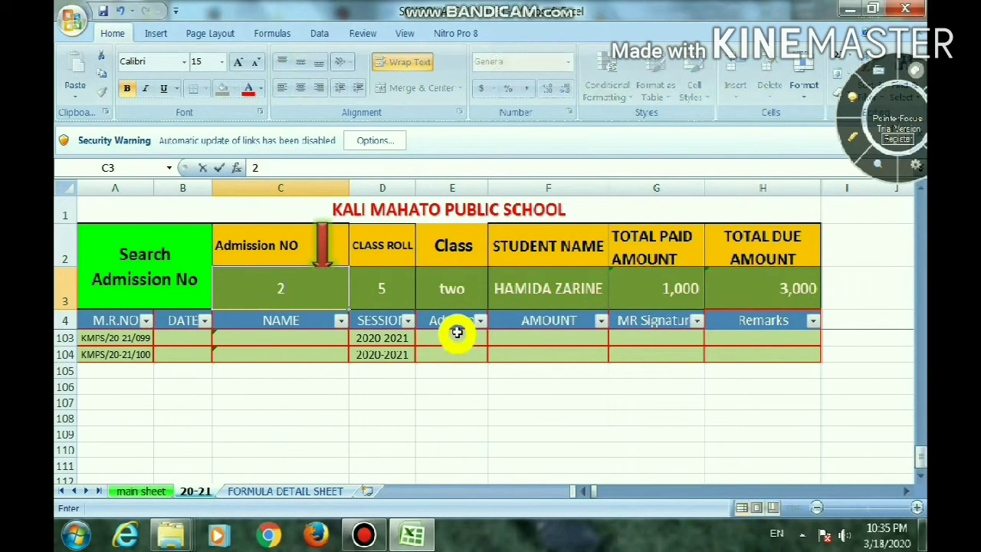
{"action": "key", "text": "Return"}
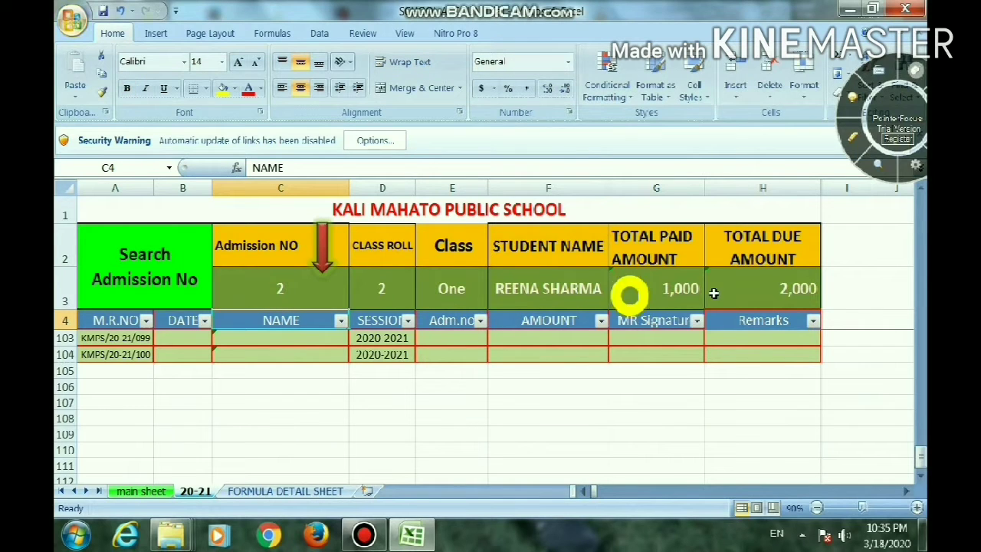
Clear the existing lookup formulas from D3:H3, class roll through total due amount
{"action": "left_click", "coordinate": [296, 290]}
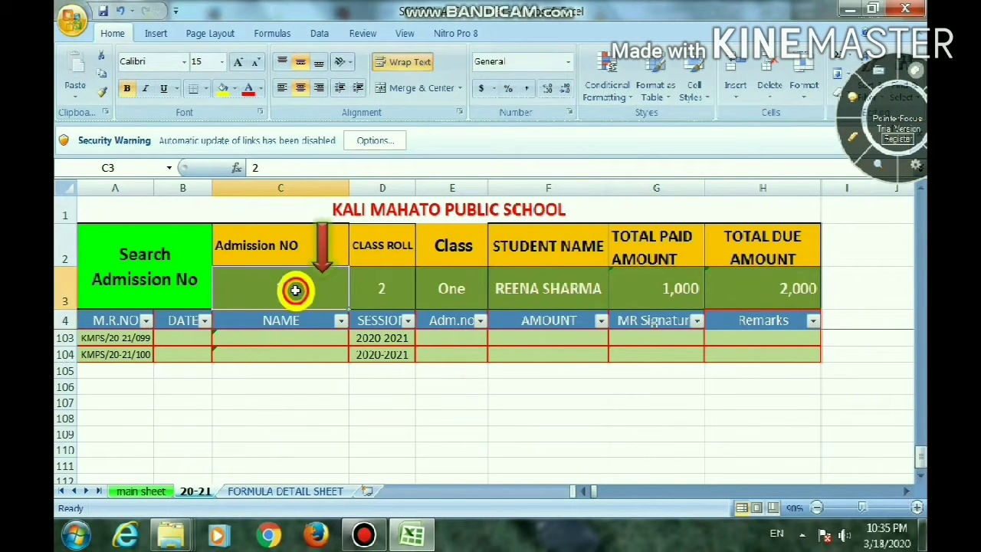
{"action": "left_click", "coordinate": [377, 285]}
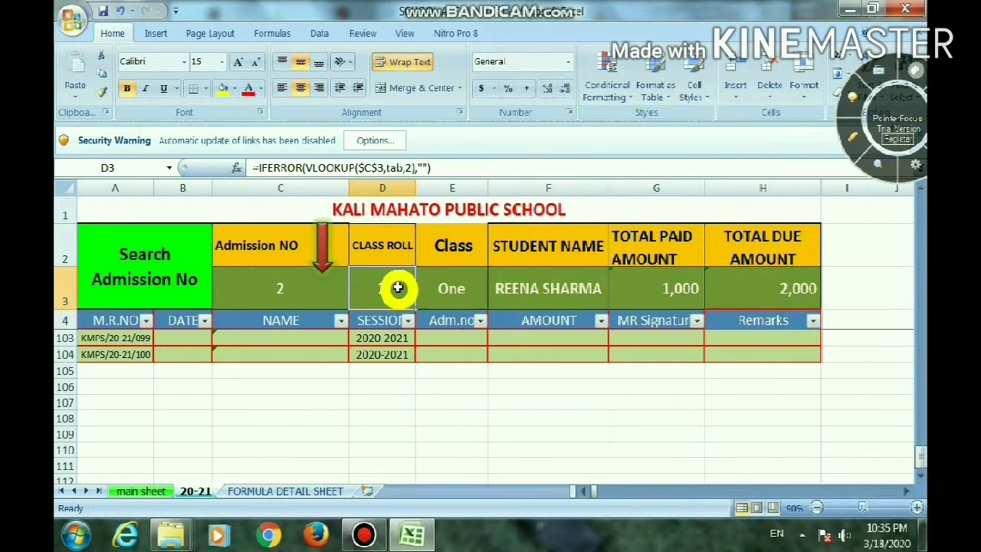
{"action": "left_click_drag", "start_coordinate": [394, 286], "coordinate": [739, 285]}
{"action": "key", "text": "Delete"}
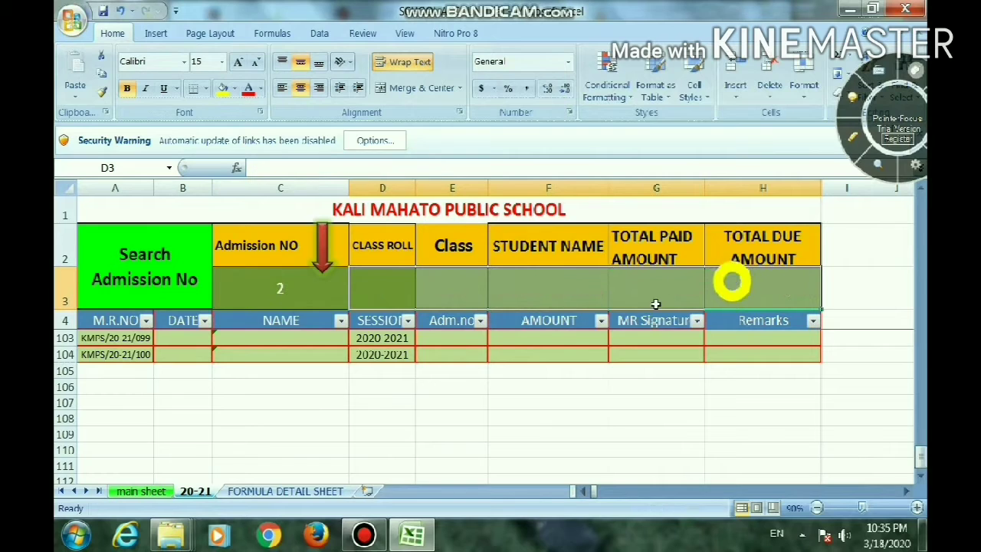
Begin a VLOOKUP formula in the class roll cell D3 with C3 as the lookup value
{"action": "left_click", "coordinate": [389, 287]}
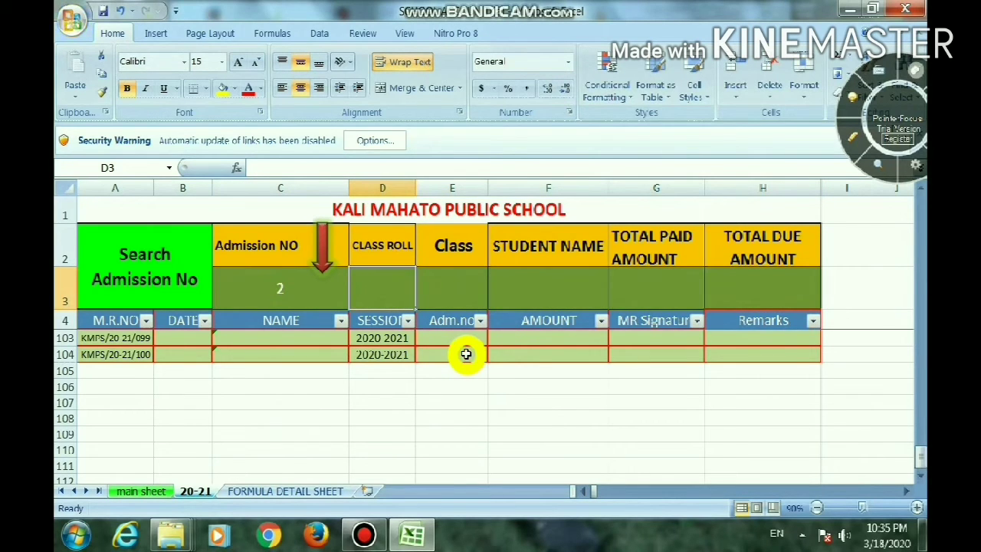
{"action": "type", "text": "="}
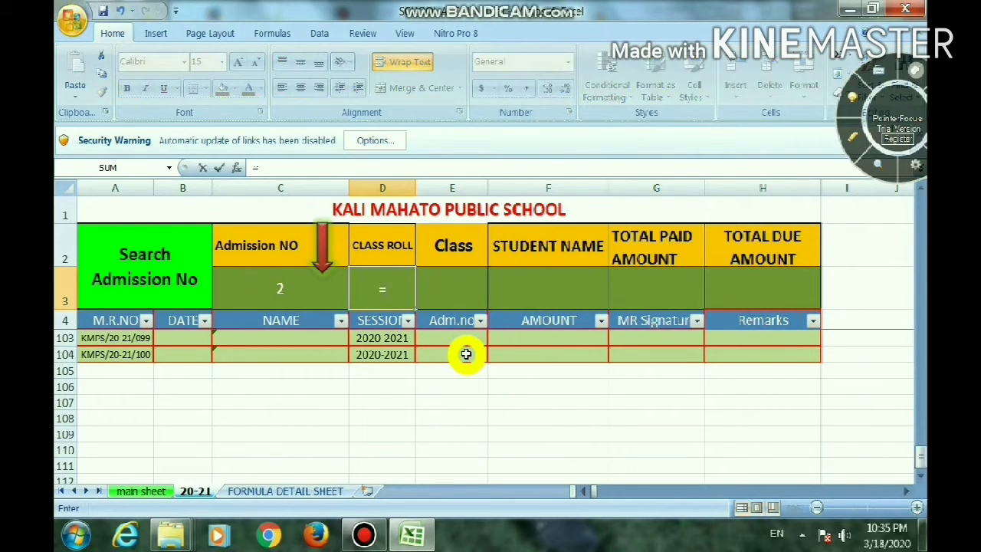
{"action": "type", "text": "vlo"}
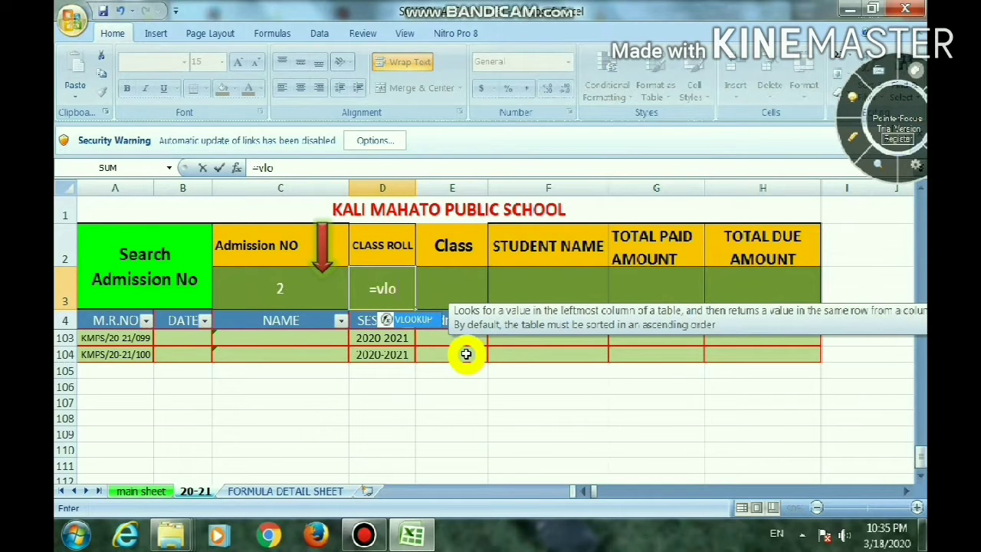
{"action": "key", "text": "Tab"}
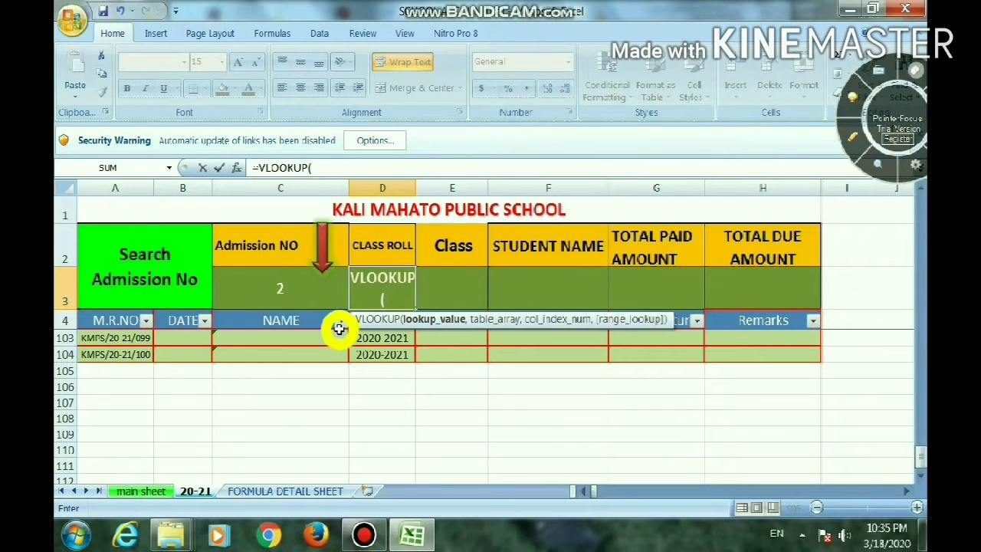
{"action": "left_click", "coordinate": [298, 287]}
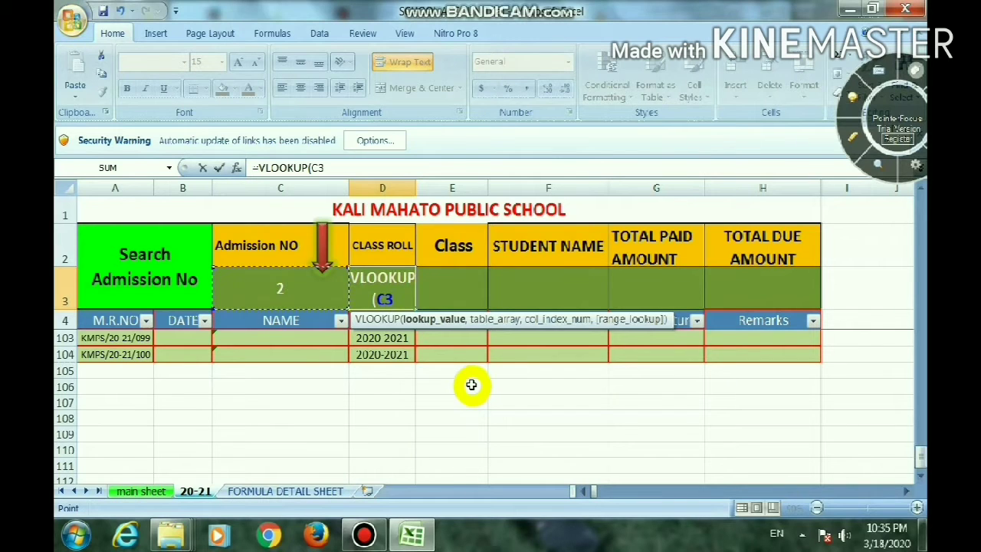
{"action": "type", "text": ","}
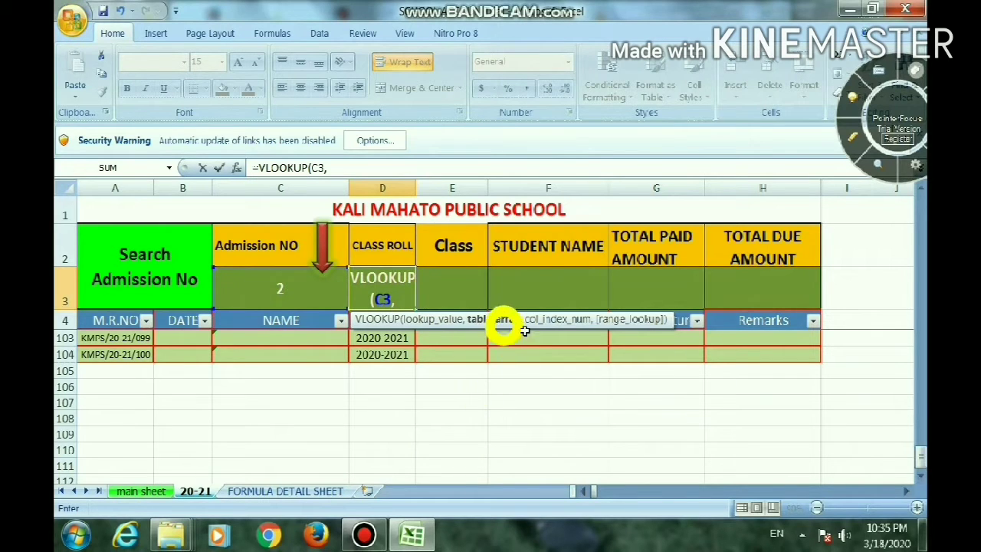
Use the range A9:Q217 on the main sheet as the VLOOKUP table array and dismiss the PointerFocus trial notice
{"action": "left_click", "coordinate": [162, 492]}
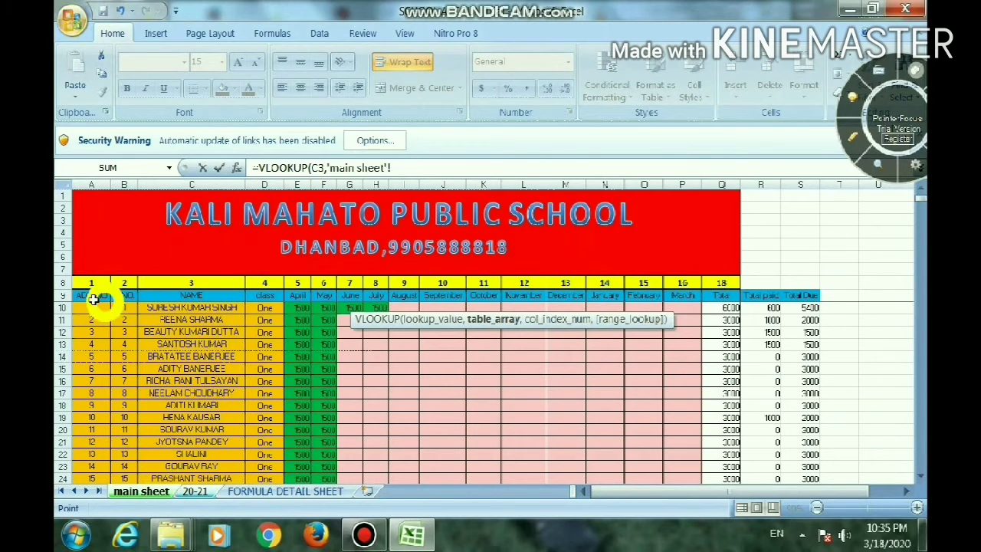
{"action": "left_click_drag", "start_coordinate": [90, 295], "coordinate": [373, 372]}
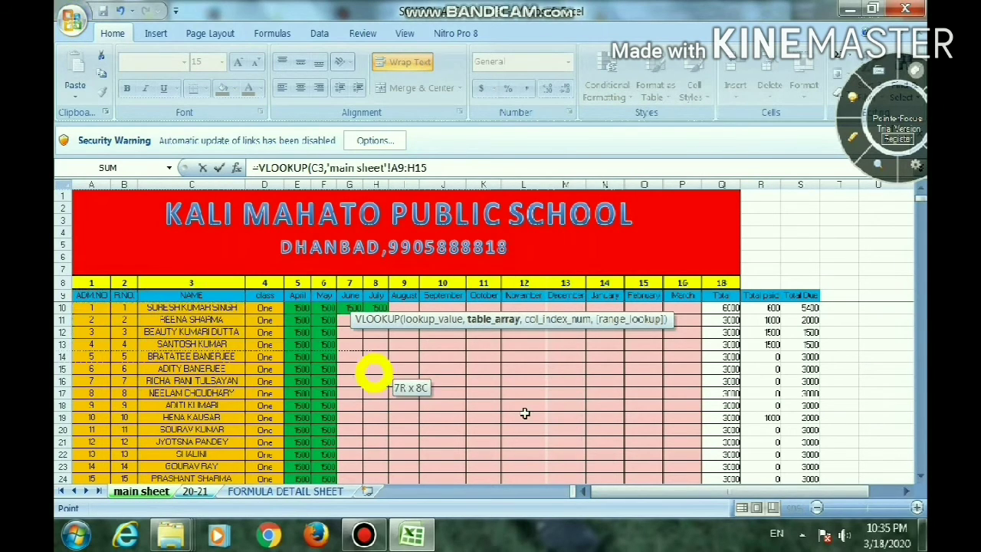
{"action": "left_click_drag", "start_coordinate": [524, 414], "coordinate": [721, 383]}
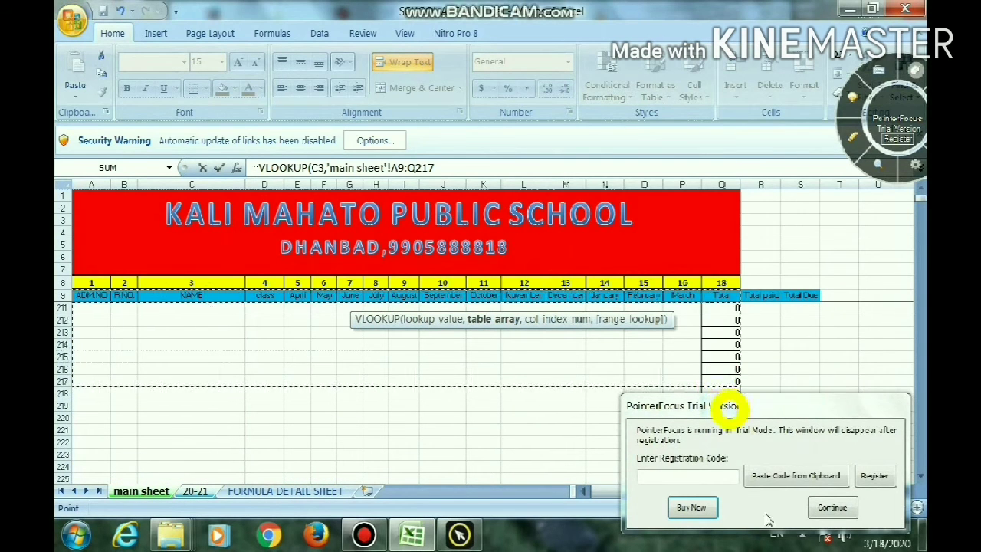
{"action": "left_click", "coordinate": [816, 507]}
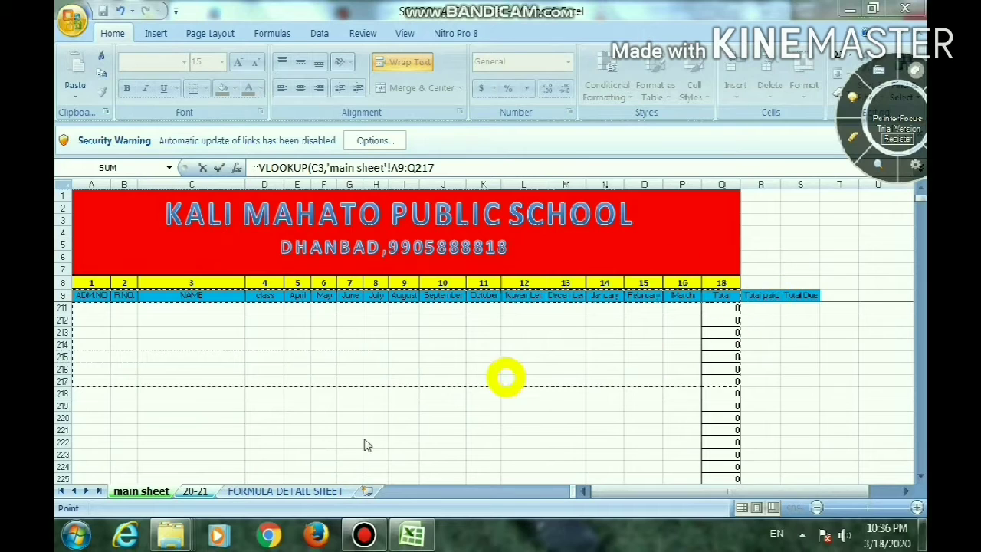
Complete the formula in D3 with column index 3, as =VLOOKUP(C3,'main sheet'!A9:Q217,3)
{"action": "left_click", "coordinate": [446, 166]}
{"action": "type", "text": "7"}
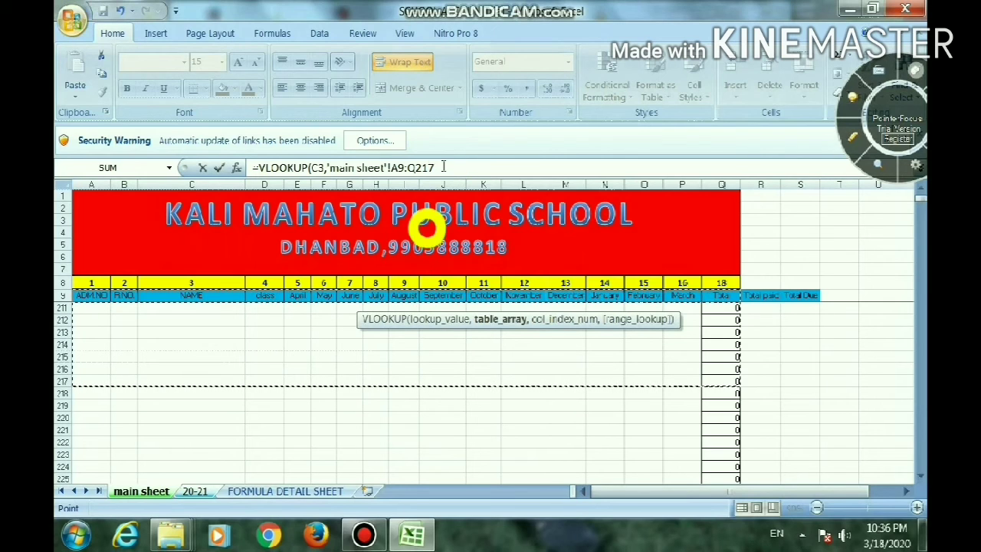
{"action": "left_click", "coordinate": [443, 166]}
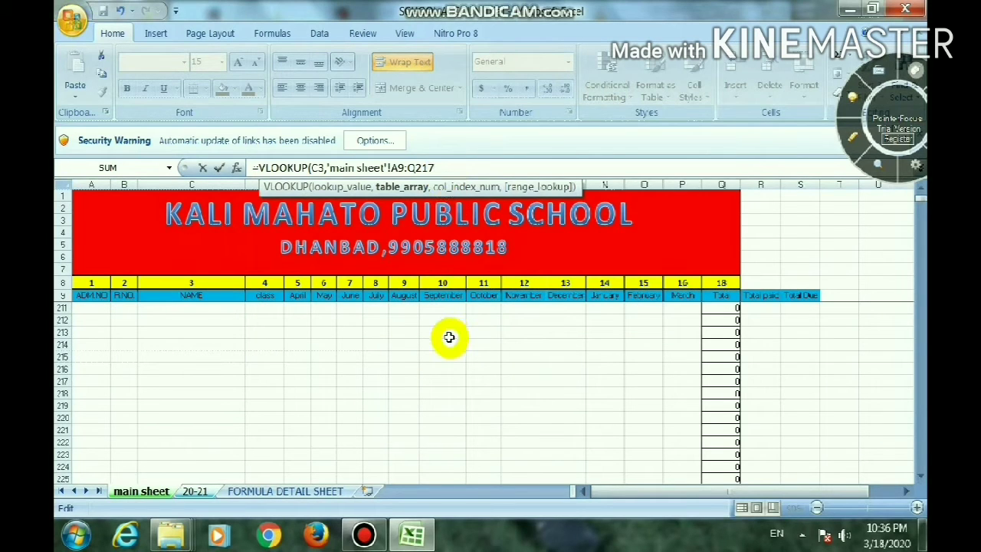
{"action": "type", "text": ",3"}
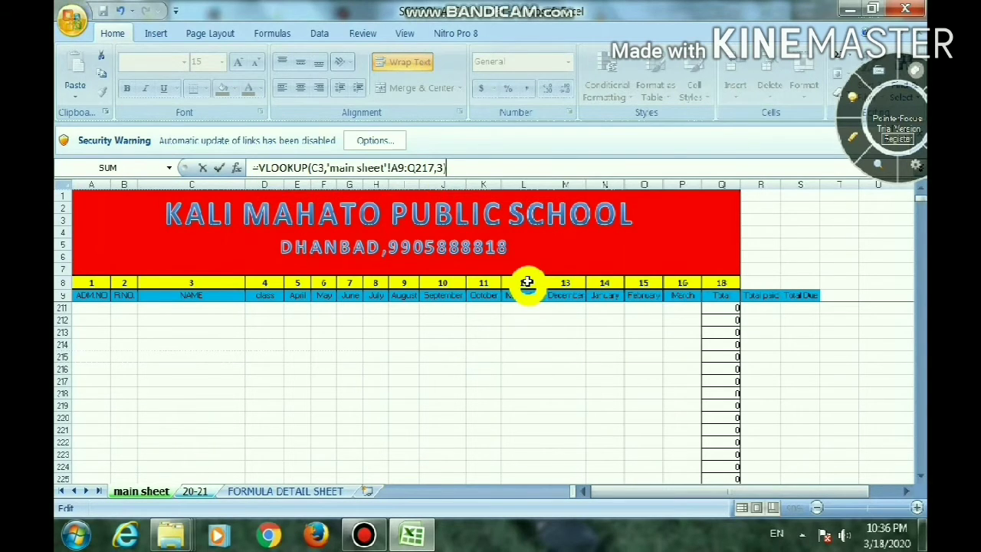
{"action": "key", "text": "Return"}
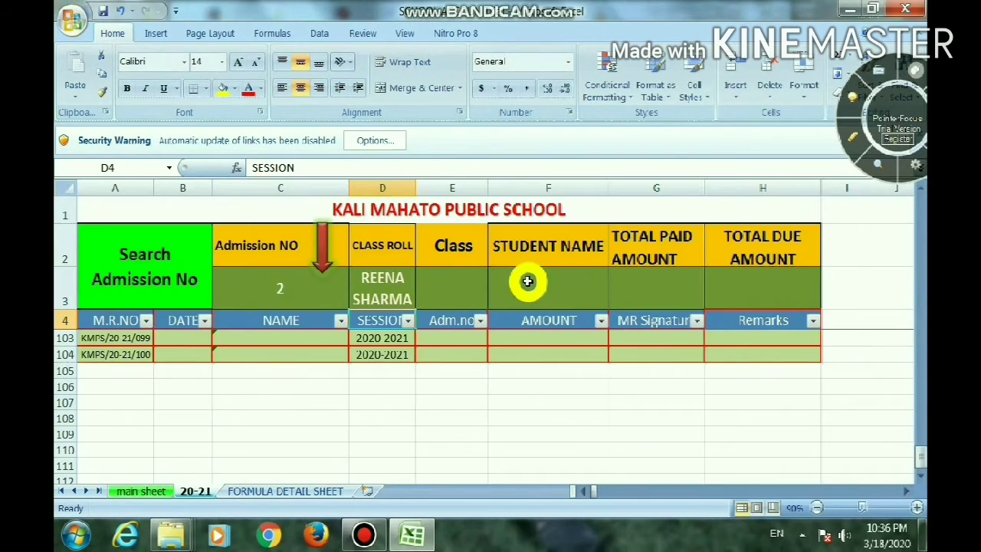
Check the roll number column on the main sheet and change the column index of the D3 VLOOKUP to 2
{"action": "left_click", "coordinate": [393, 282]}
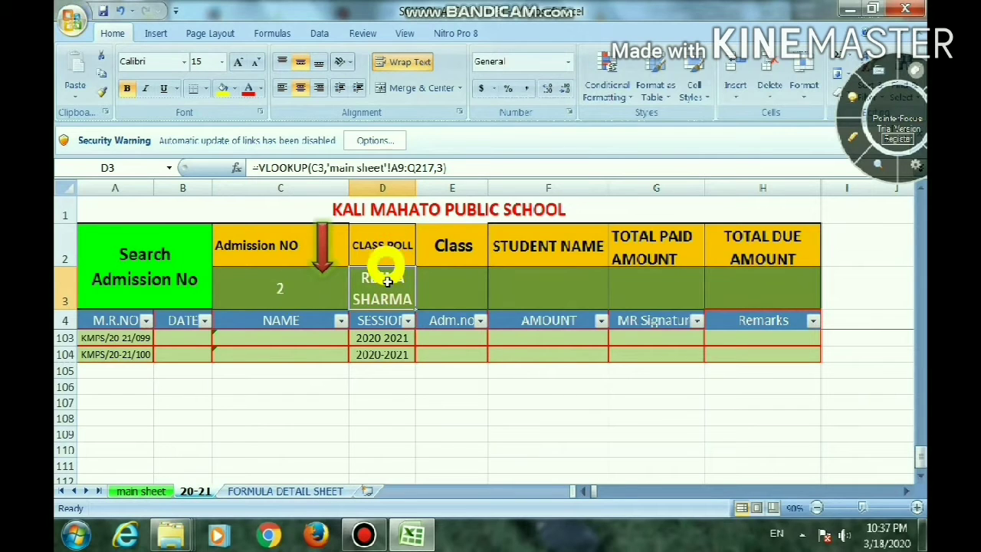
{"action": "left_click", "coordinate": [272, 288]}
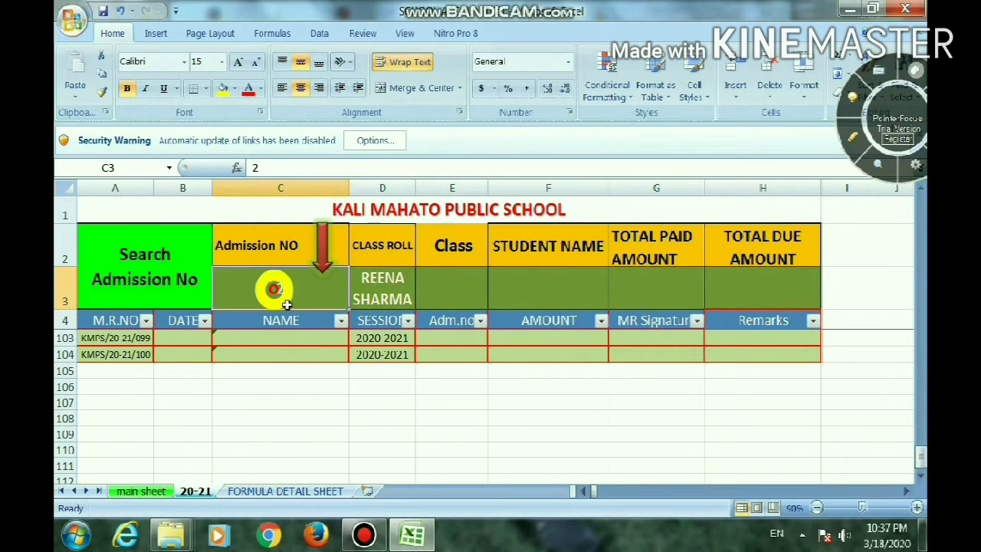
{"action": "left_click", "coordinate": [393, 284]}
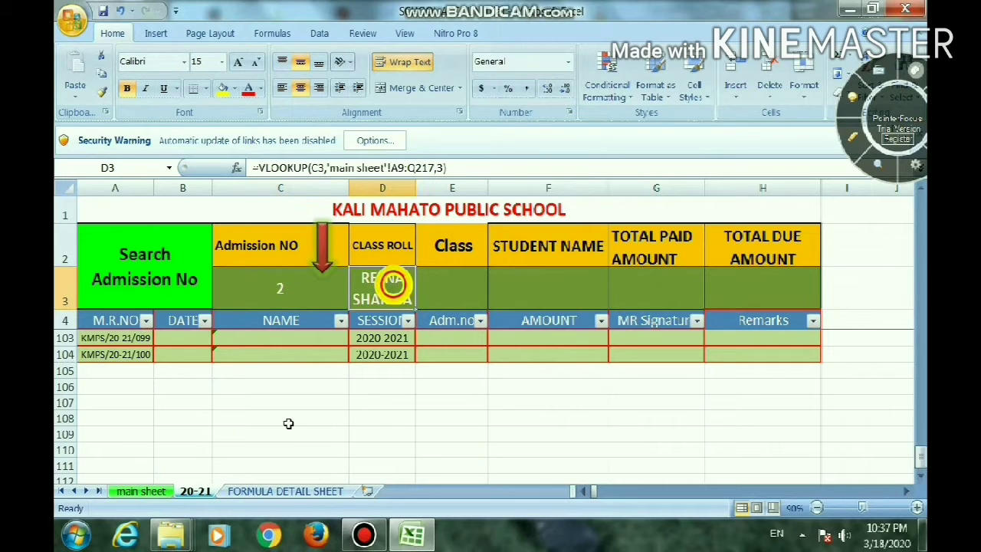
{"action": "left_click", "coordinate": [159, 491]}
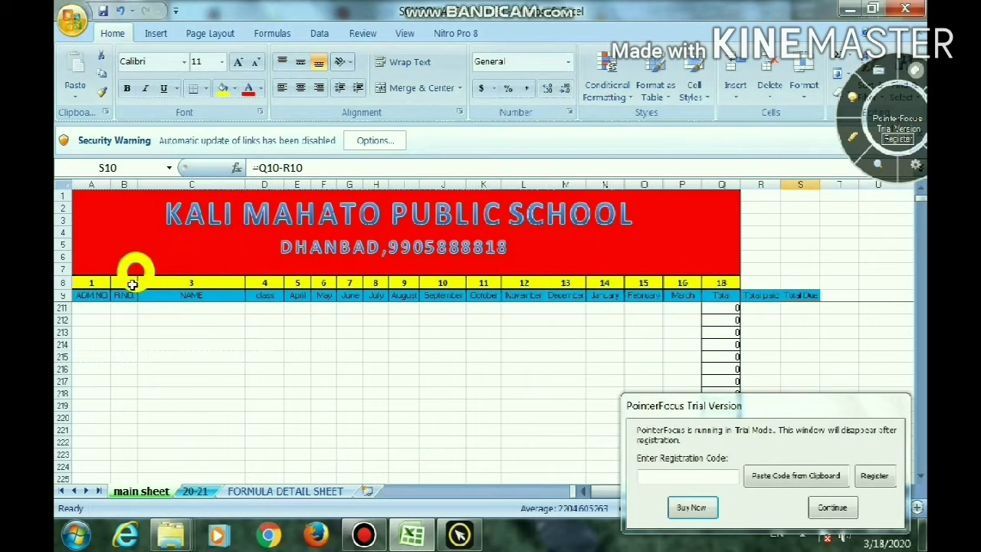
{"action": "left_click", "coordinate": [193, 489]}
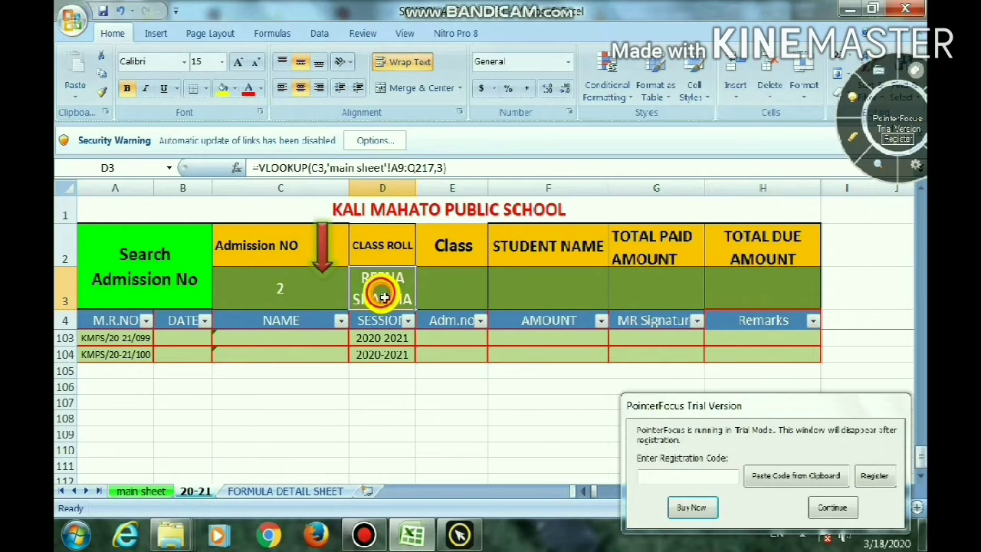
{"action": "left_click", "coordinate": [442, 168]}
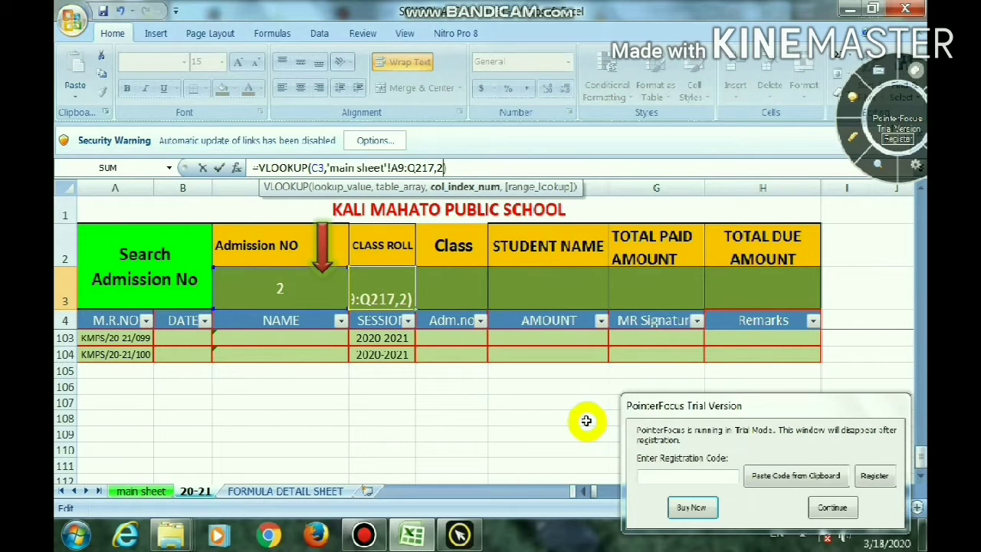
{"action": "key", "text": "Return"}
Make the references in the D3 VLOOKUP formula absolute, as $C$3 and $A$9:$Q$217
{"action": "left_click", "coordinate": [394, 279]}
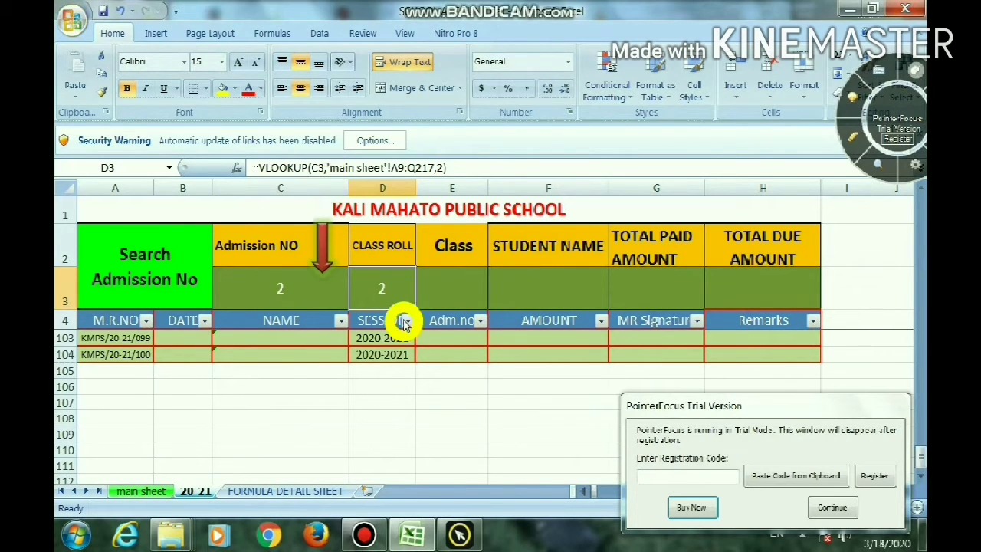
{"action": "key", "text": "F2"}
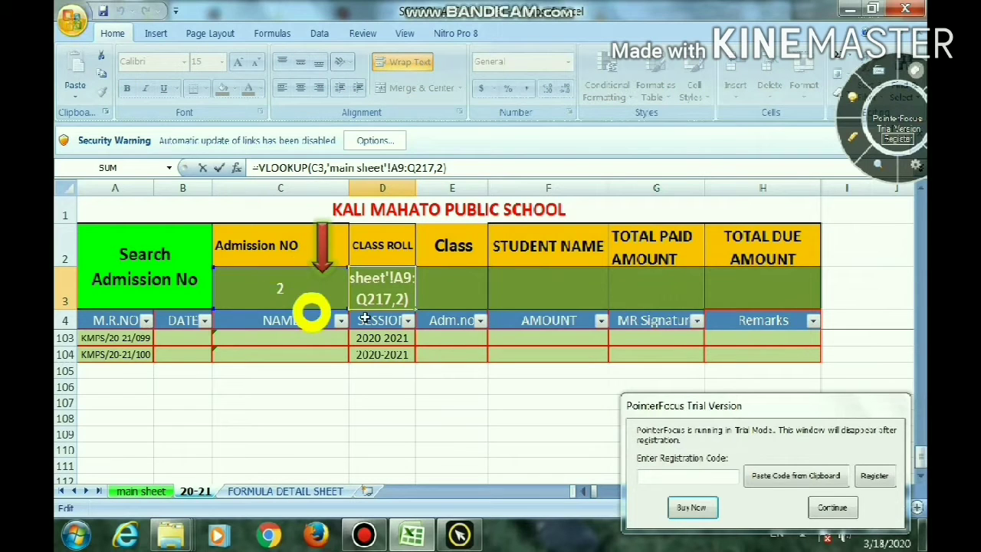
{"action": "left_click", "coordinate": [312, 170]}
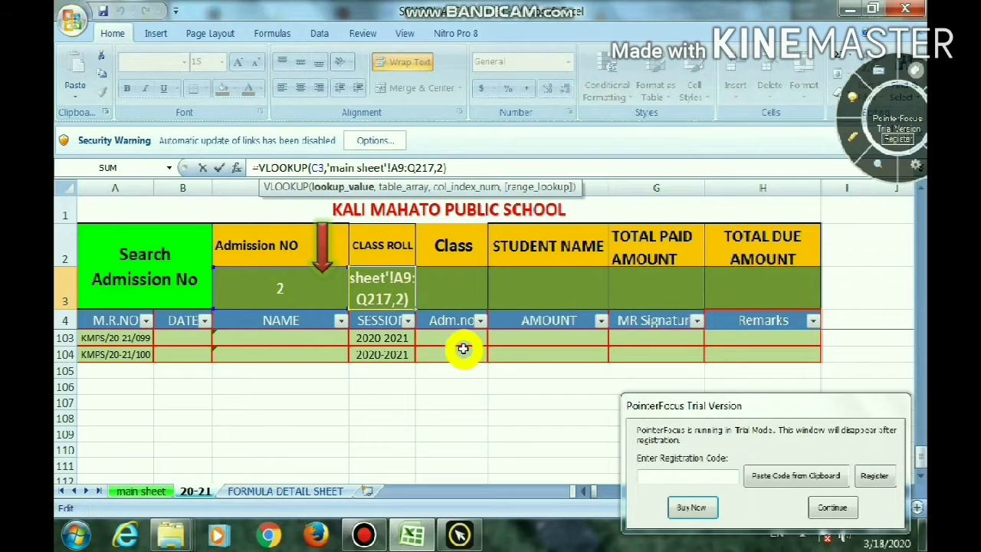
{"action": "key", "text": "F4"}
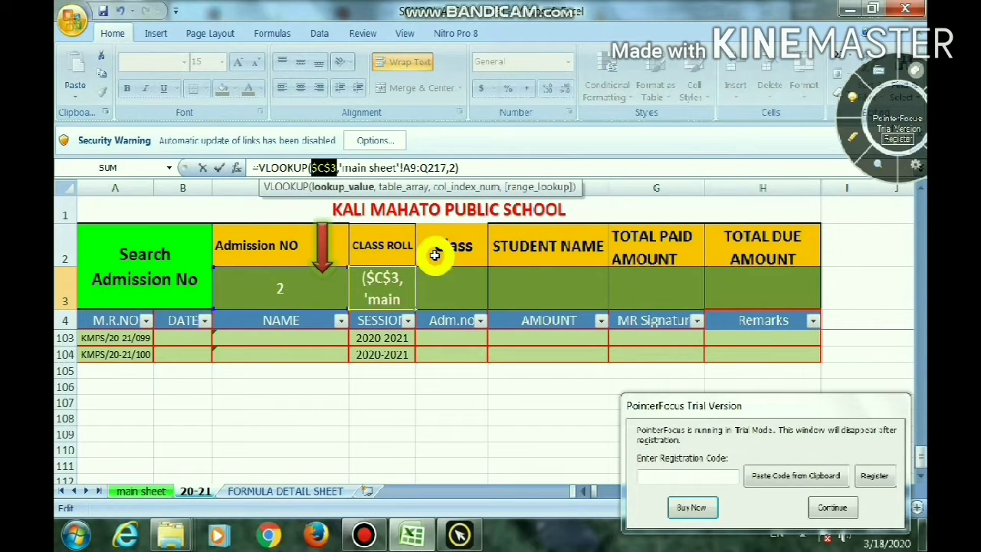
{"action": "left_click", "coordinate": [405, 167]}
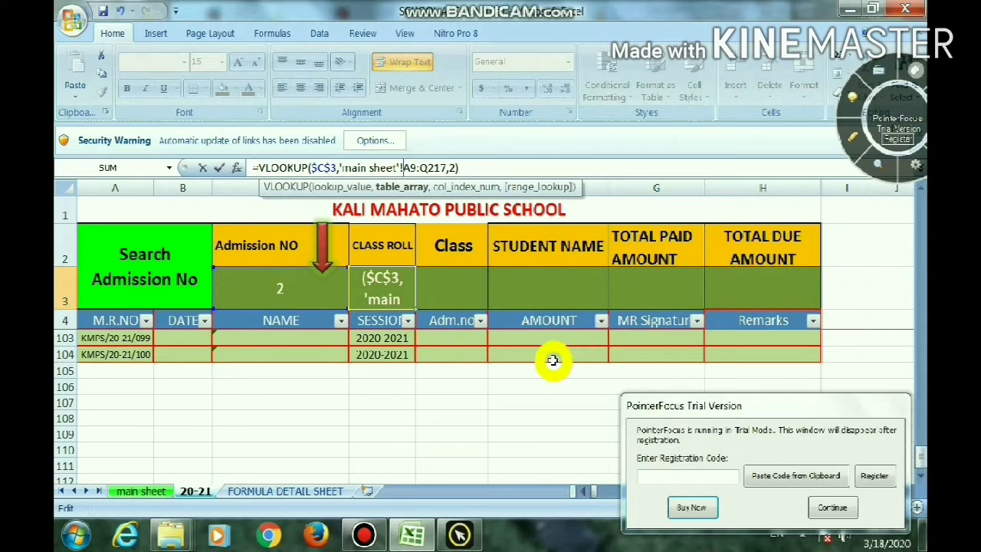
{"action": "key", "text": "F4"}
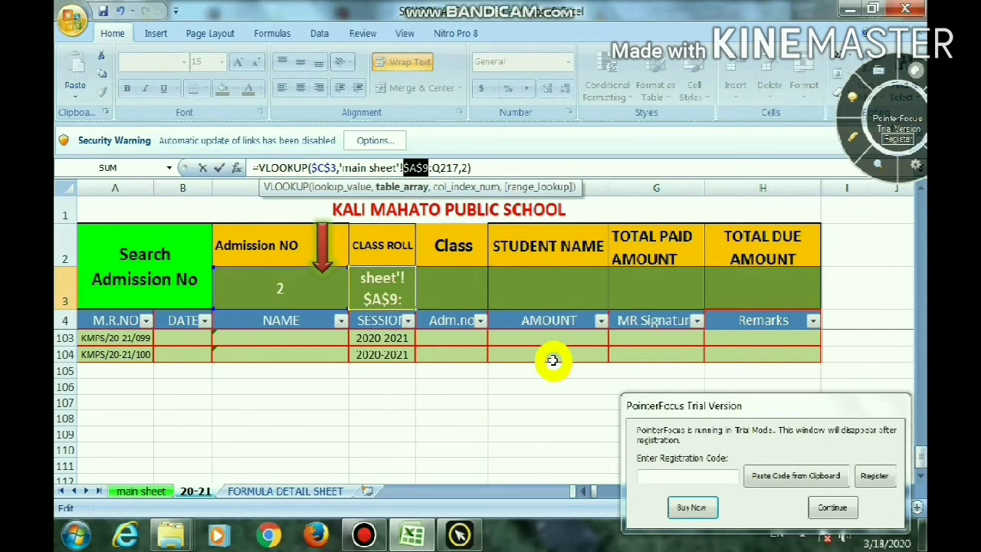
{"action": "left_click", "coordinate": [432, 167]}
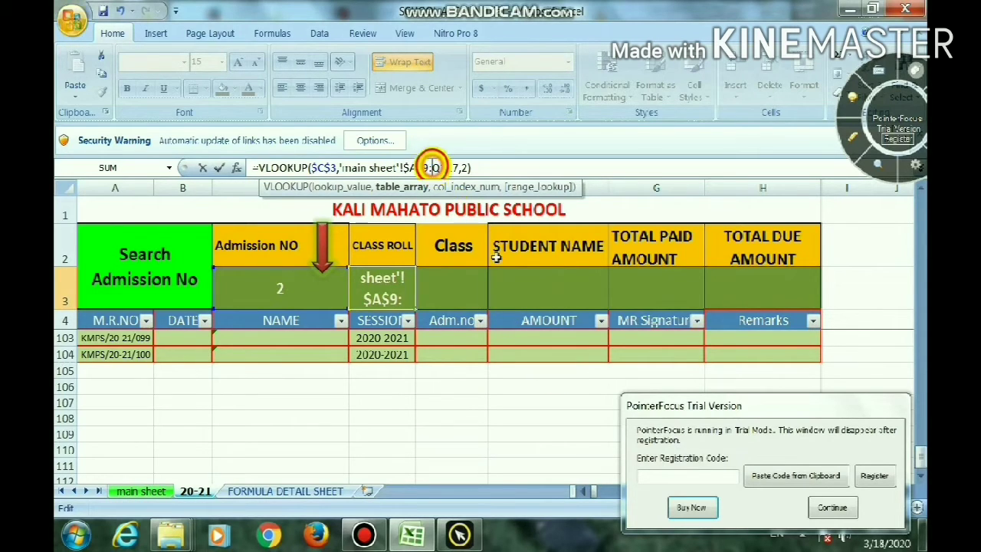
{"action": "key", "text": "F4"}
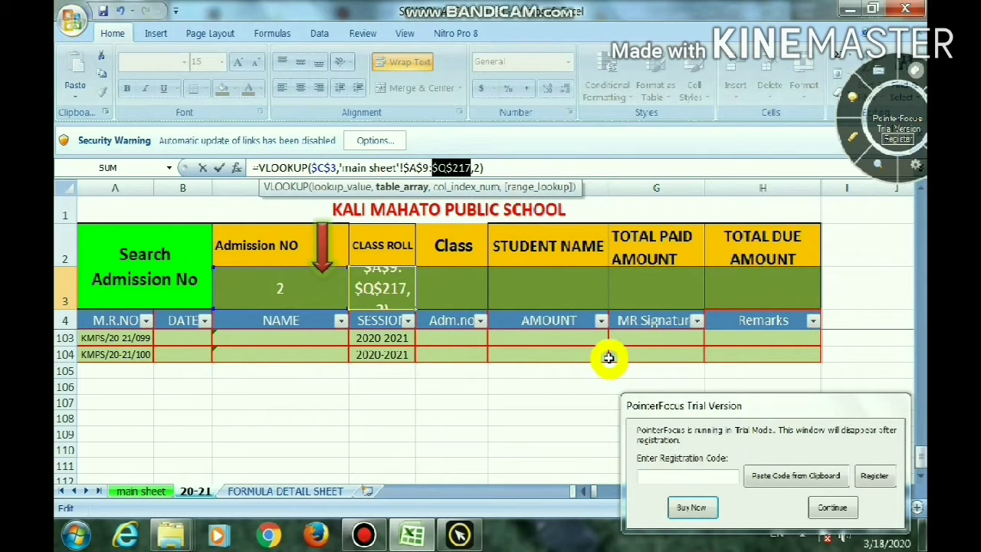
Confirm the D3 formula, copy it to the Class cell E3, and check the class column number on the main sheet
{"action": "key", "text": "Return"}
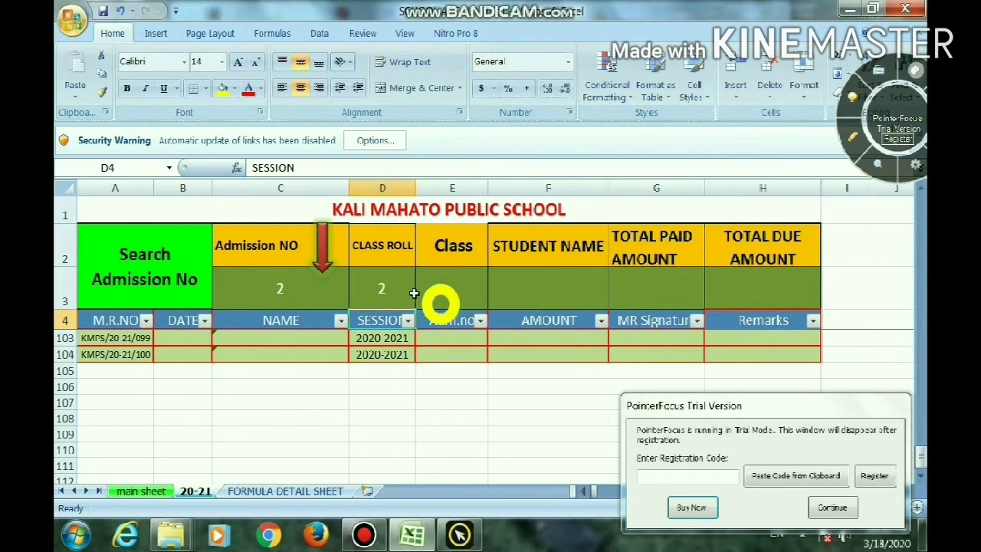
{"action": "left_click", "coordinate": [391, 290]}
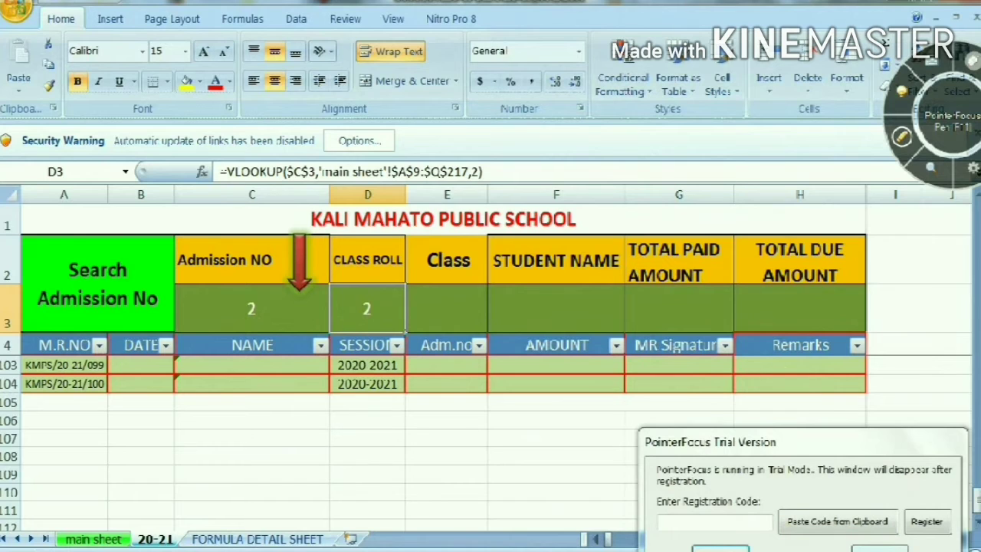
{"action": "left_click", "coordinate": [454, 315]}
{"action": "left_click", "coordinate": [365, 308]}
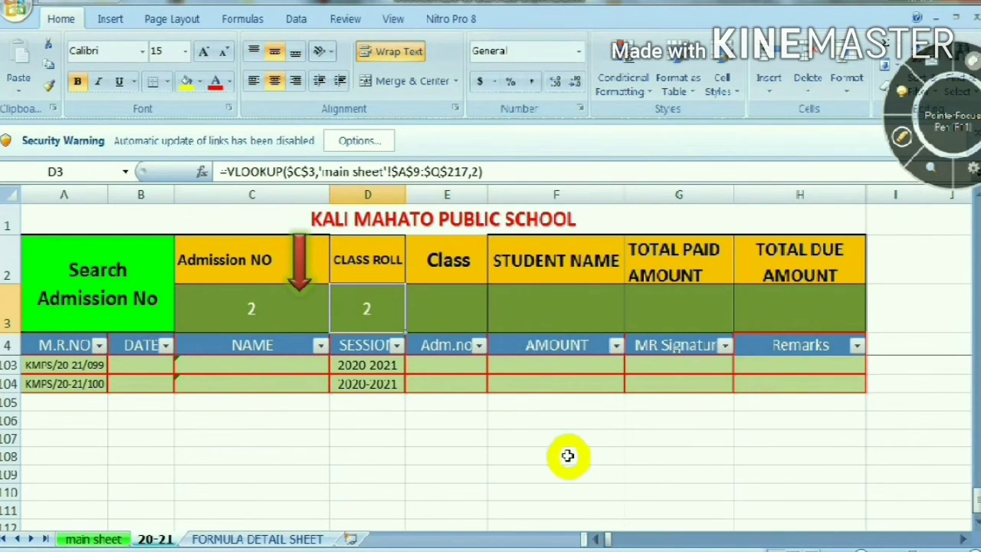
{"action": "left_click", "coordinate": [455, 320]}
{"action": "key", "text": "ctrl+v"}
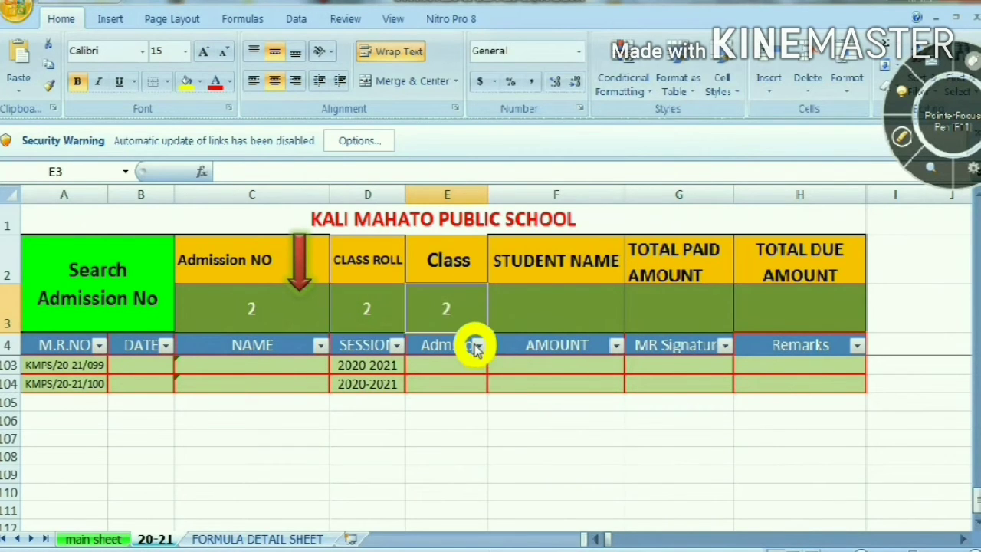
{"action": "left_click", "coordinate": [525, 307]}
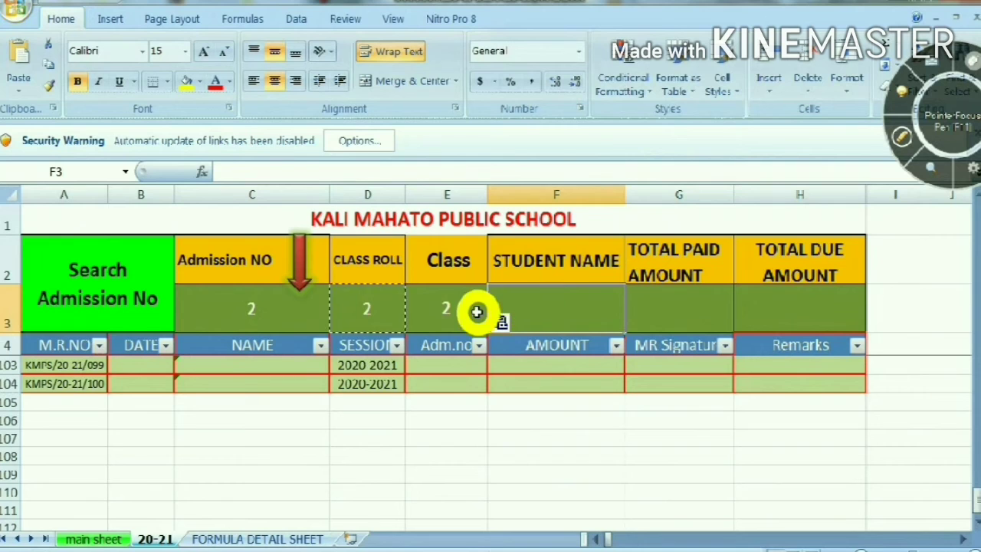
{"action": "left_click", "coordinate": [475, 310]}
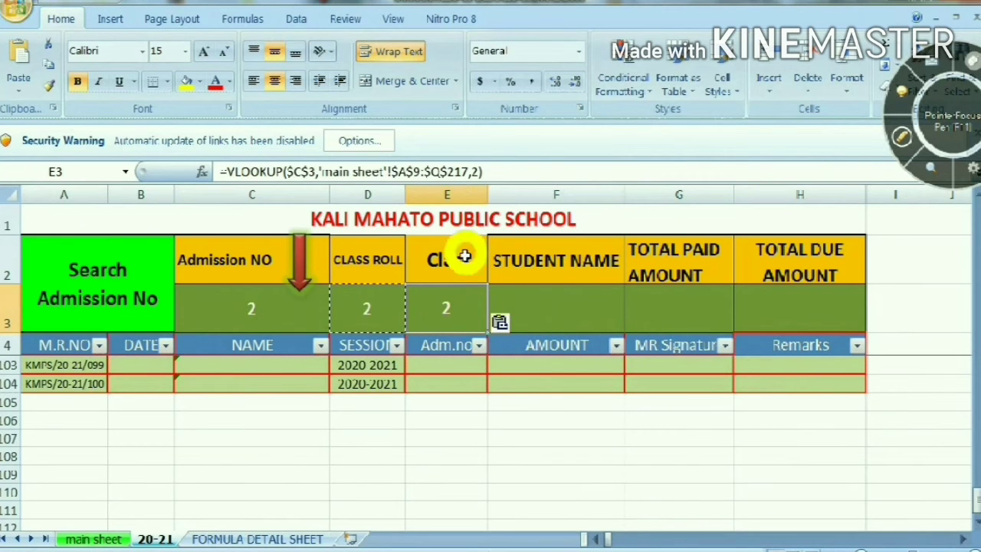
{"action": "left_click", "coordinate": [93, 539]}
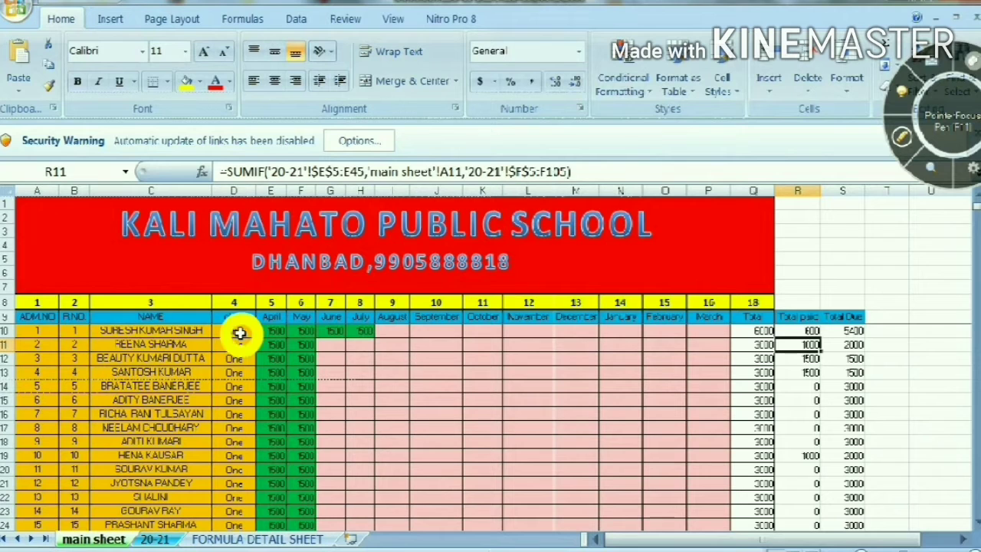
{"action": "left_click", "coordinate": [159, 538]}
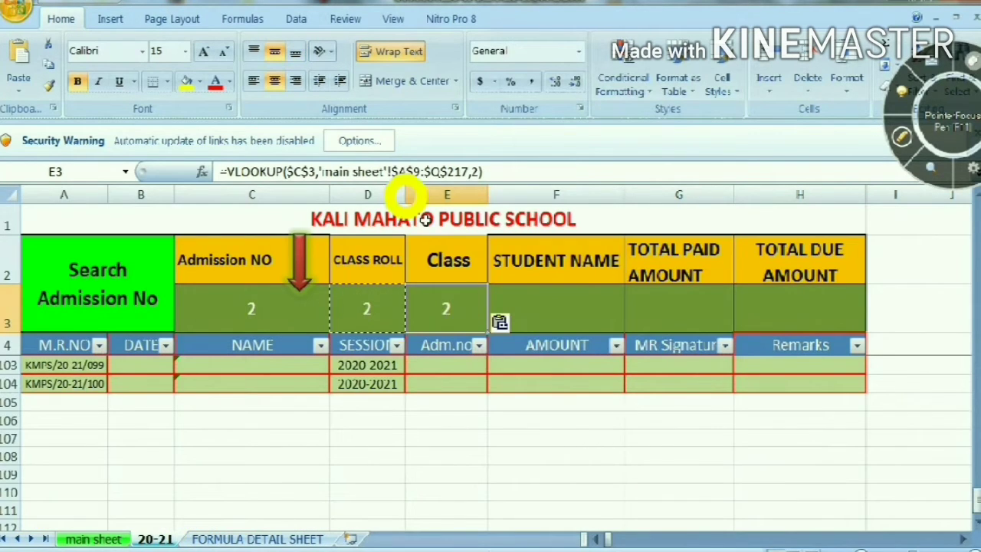
Move the PointerFocus wheel away from the formula bar and close the security warning bar
{"action": "left_click", "coordinate": [952, 50]}
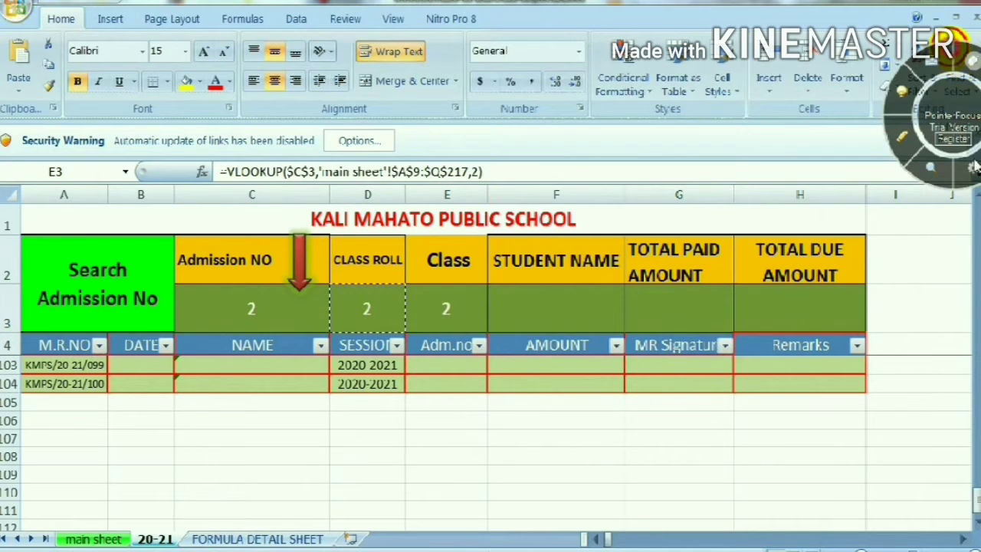
{"action": "left_click_drag", "start_coordinate": [974, 166], "coordinate": [979, 206]}
{"action": "key", "text": "ctrl+v"}
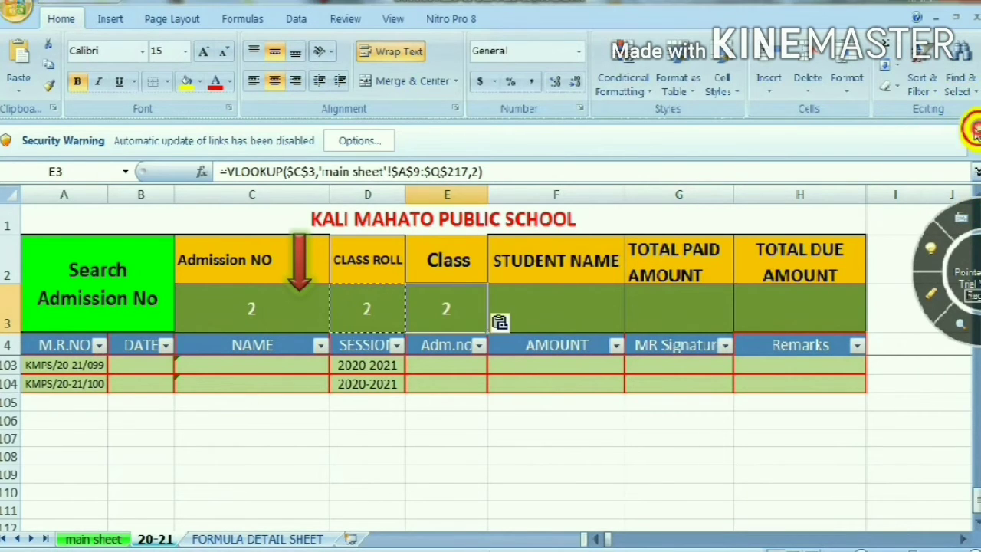
{"action": "left_click", "coordinate": [976, 137]}
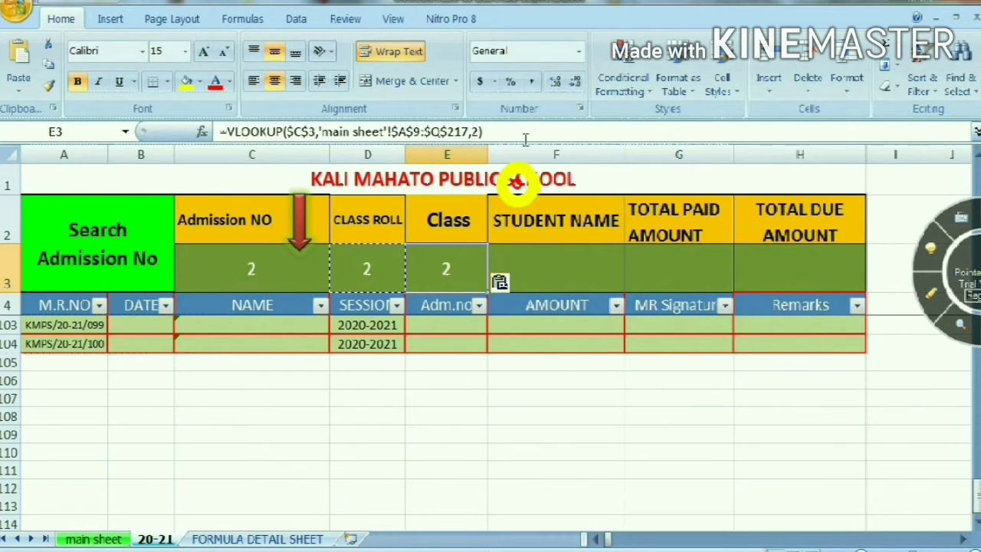
Set the column index of the E3 VLOOKUP to 4
{"action": "left_click", "coordinate": [475, 134]}
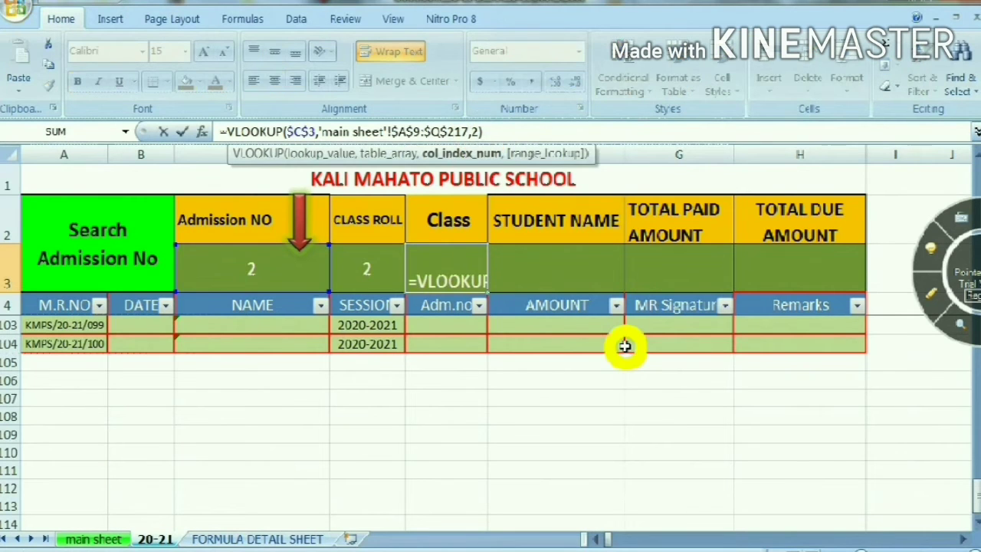
{"action": "type", "text": "4"}
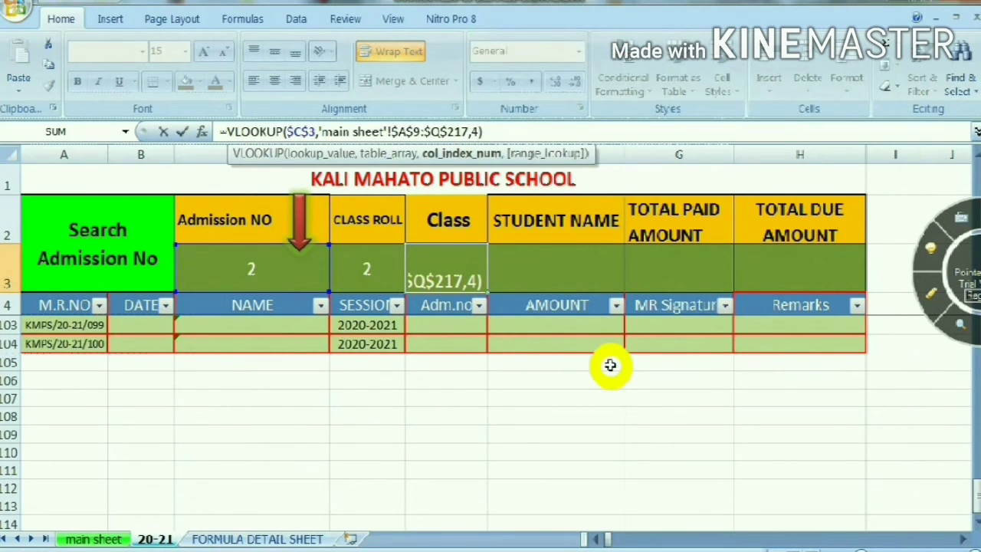
{"action": "key", "text": "Return"}
Copy the E3 formula to the student name cell F3 and check the name column number on the main sheet
{"action": "left_click", "coordinate": [451, 266]}
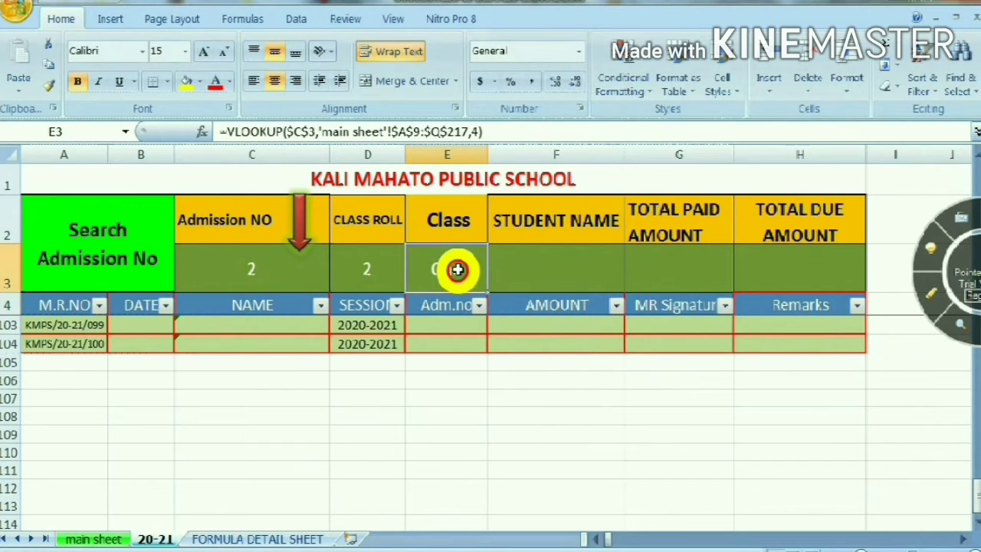
{"action": "left_click", "coordinate": [583, 265]}
{"action": "type", "text": "=VLOOKUP($C$3,'main sheet'!$A$9:$Q$217,4)"}
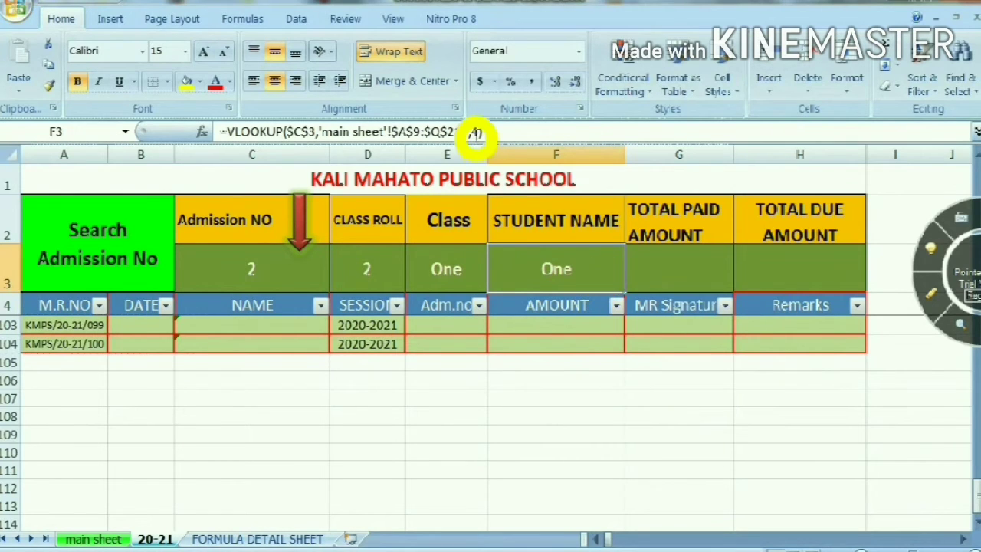
{"action": "left_click", "coordinate": [115, 539]}
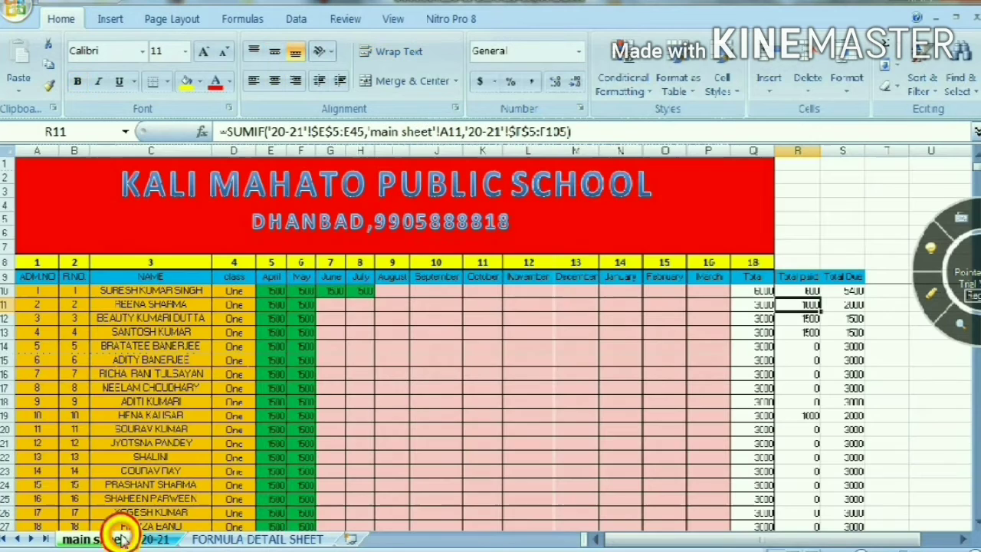
{"action": "left_click", "coordinate": [155, 539]}
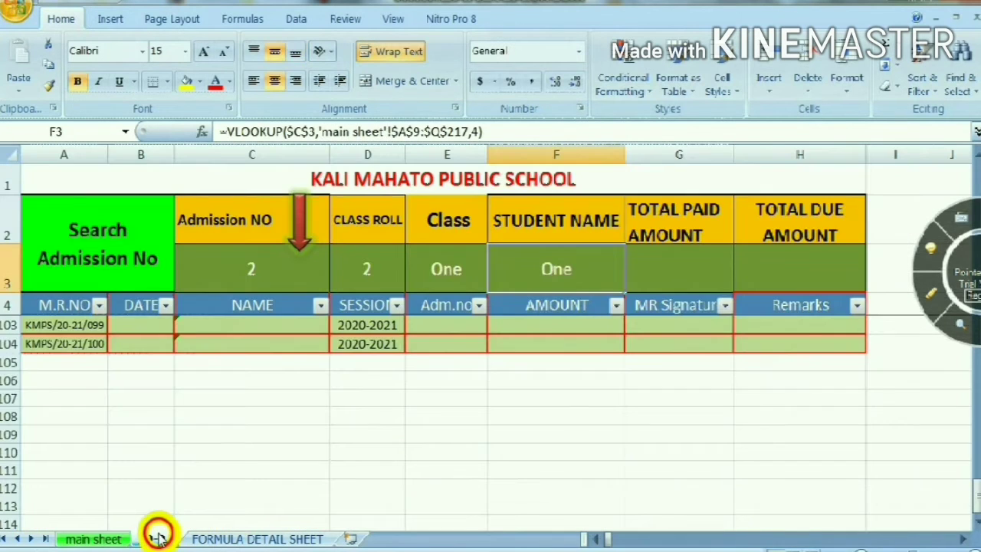
{"action": "left_click", "coordinate": [96, 539]}
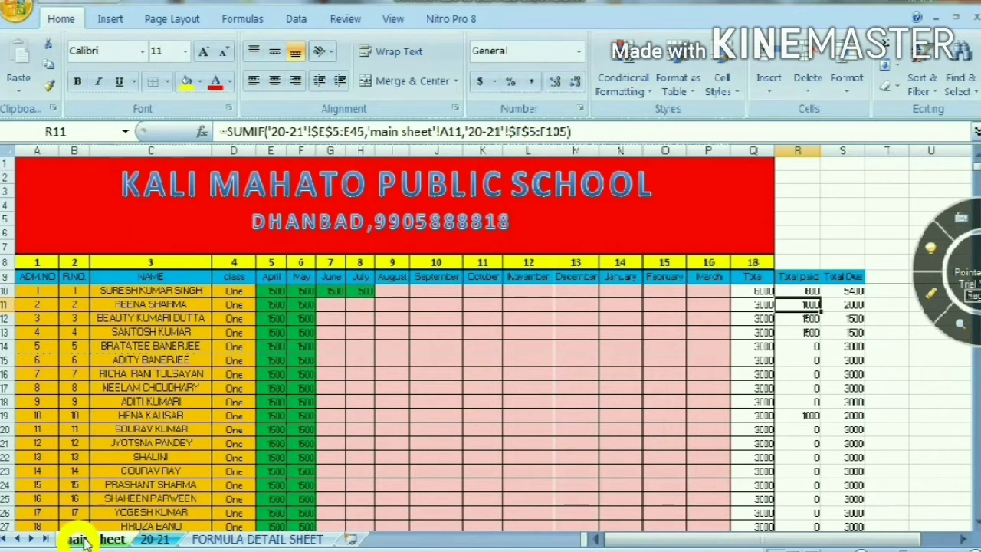
{"action": "left_click", "coordinate": [155, 539]}
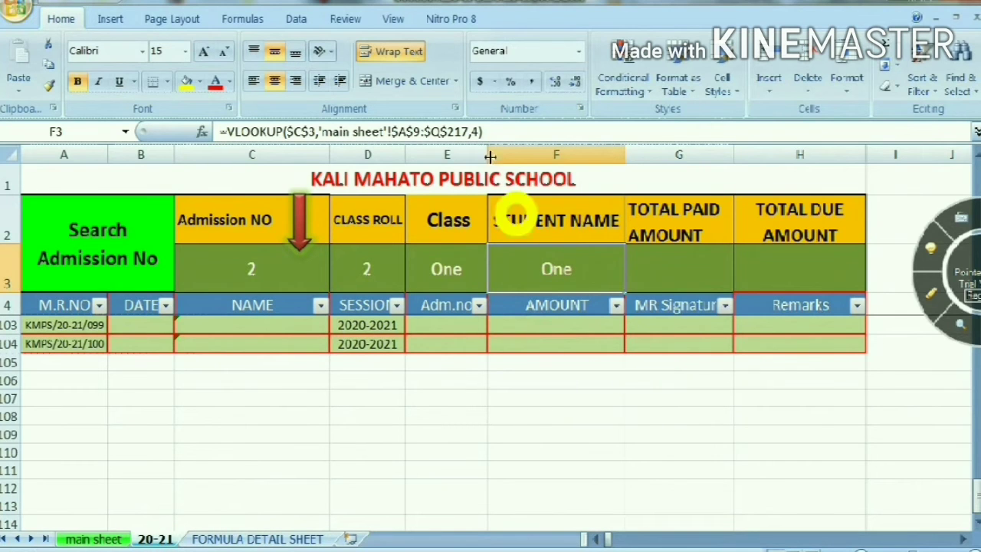
Set the column index of the F3 VLOOKUP to 3 and dismiss the PointerFocus trial notice
{"action": "left_click", "coordinate": [480, 134]}
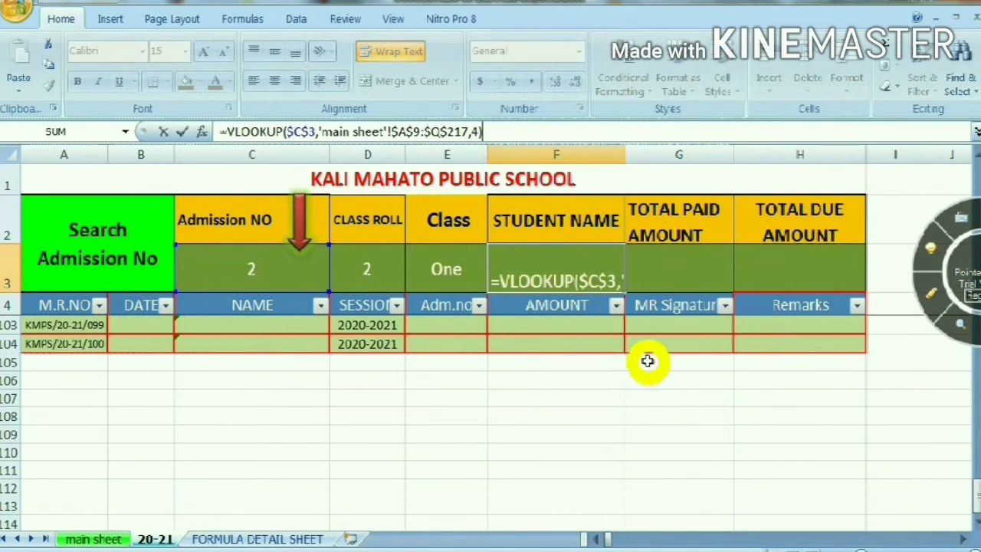
{"action": "key", "text": "BackSpace"}
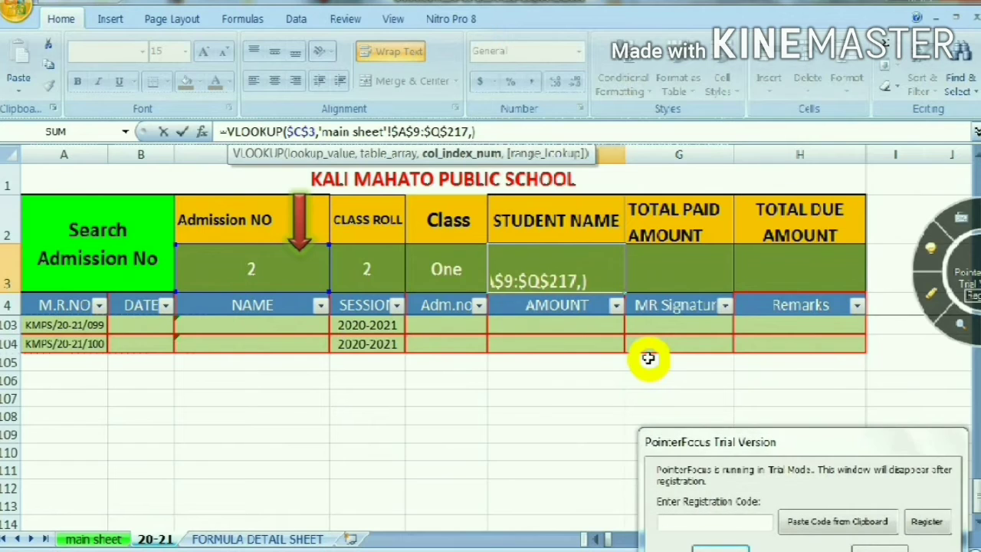
{"action": "key", "text": "Return"}
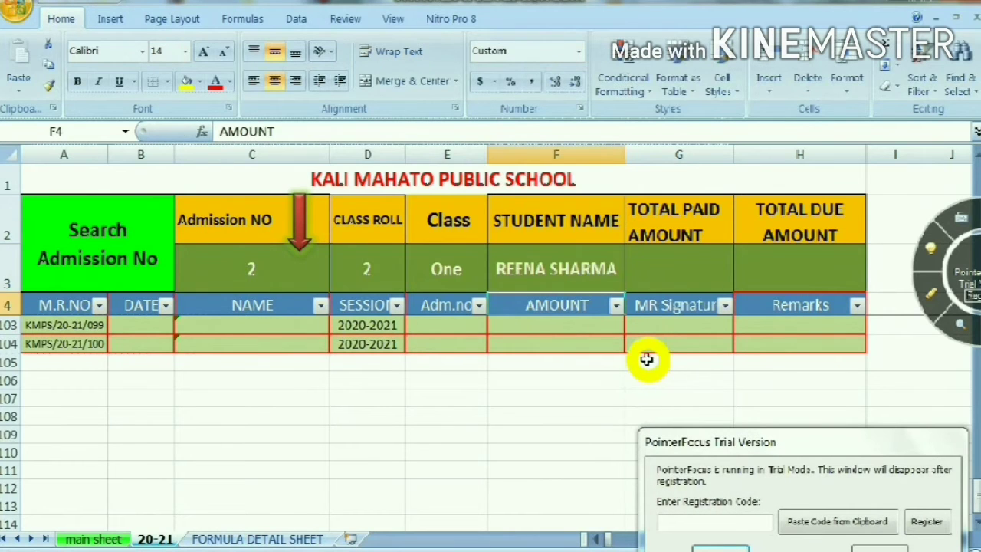
{"action": "left_click", "coordinate": [587, 254]}
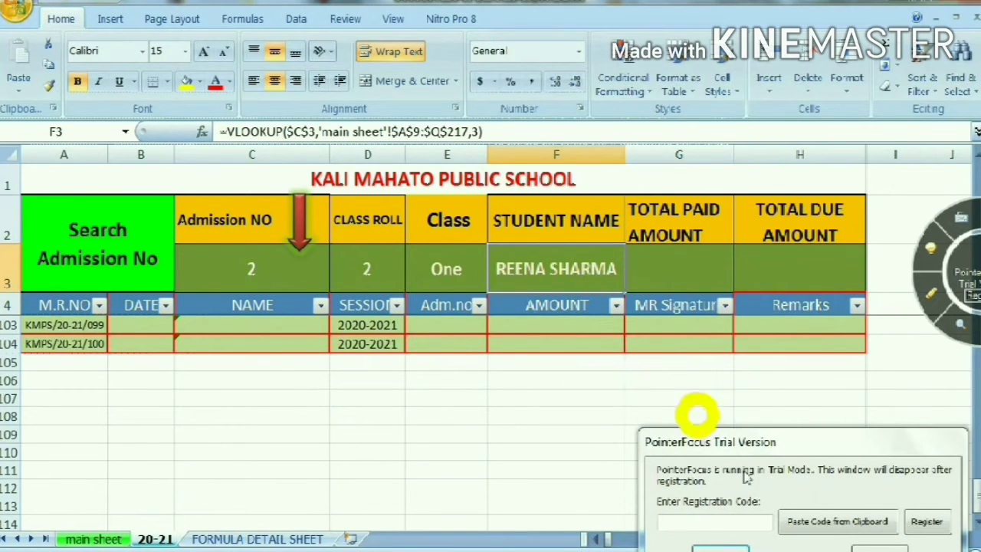
{"action": "left_click", "coordinate": [882, 547]}
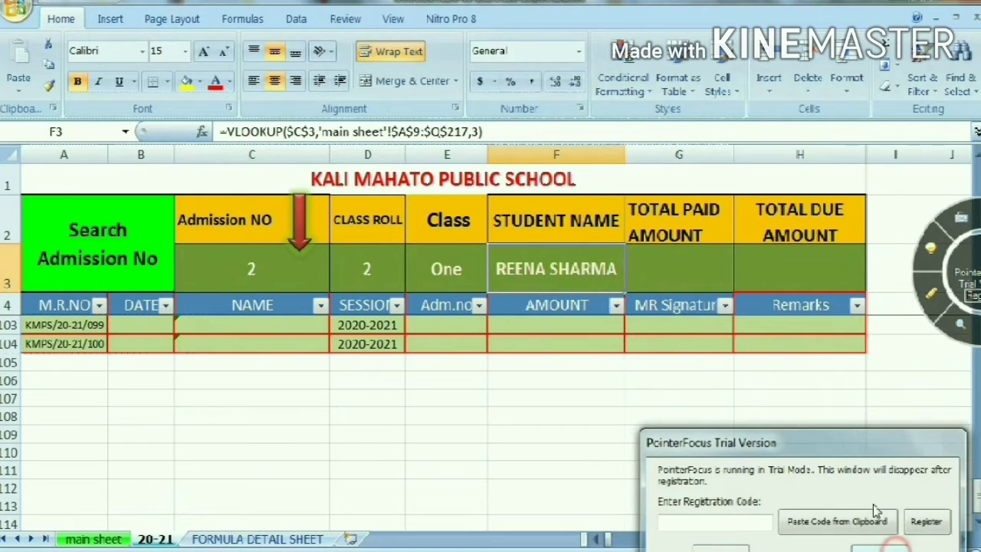
Start a SUMIF formula in the total paid amount cell G3
{"action": "left_click", "coordinate": [699, 259]}
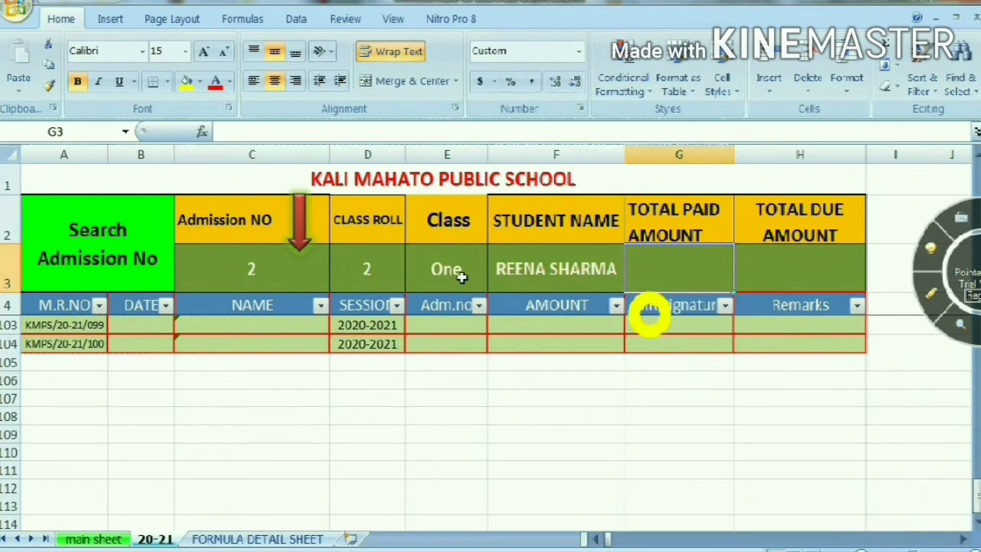
{"action": "left_click", "coordinate": [296, 270]}
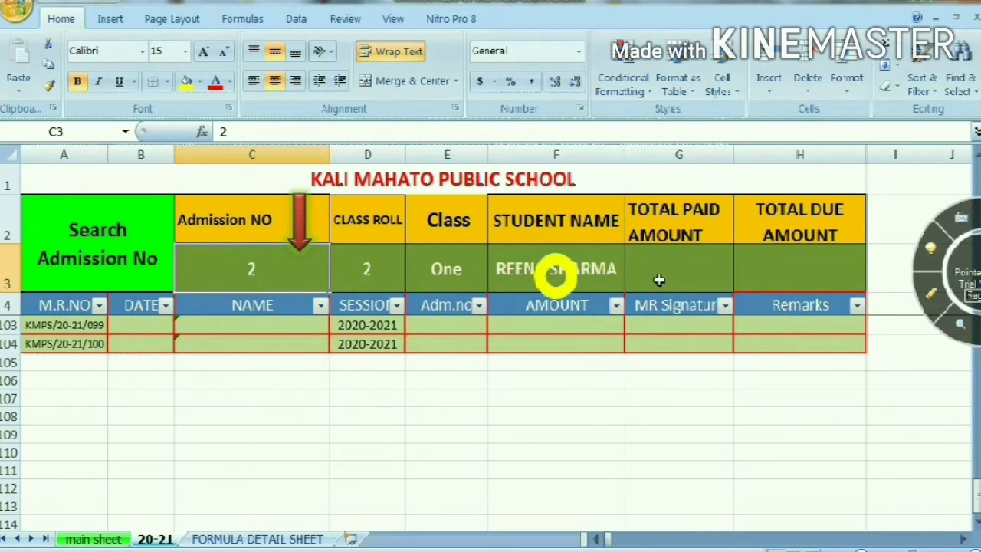
{"action": "left_click", "coordinate": [679, 269]}
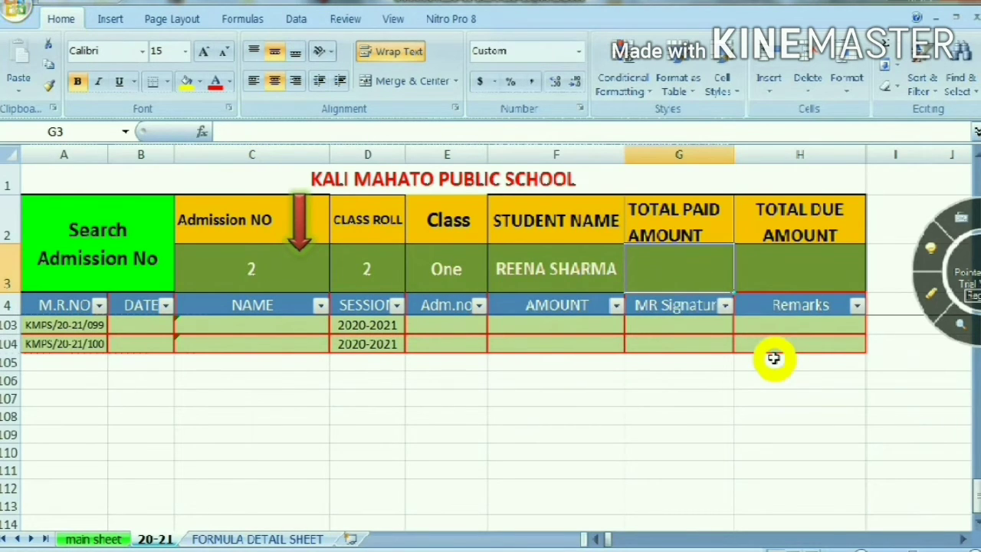
{"action": "type", "text": "=sum"}
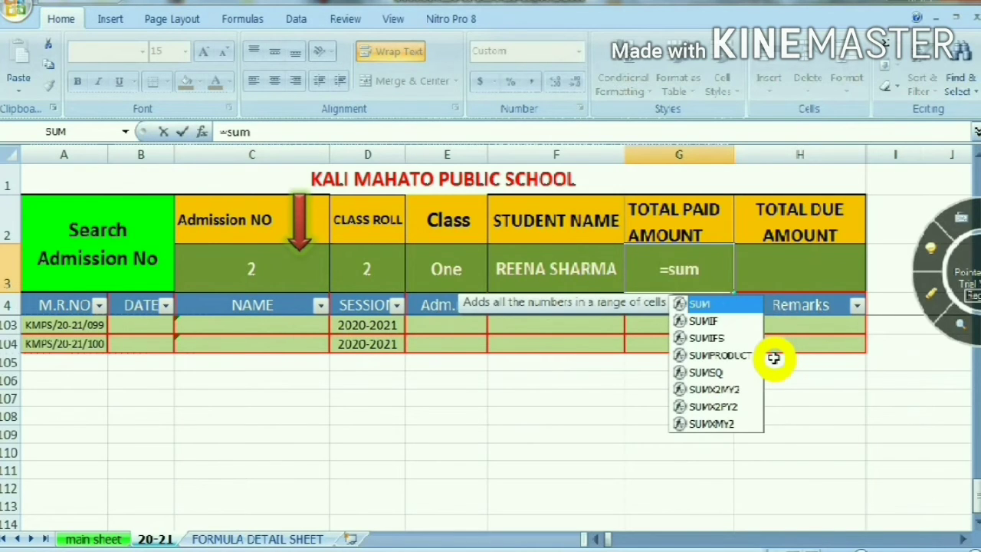
{"action": "key", "text": "Down"}
{"action": "key", "text": "Tab"}
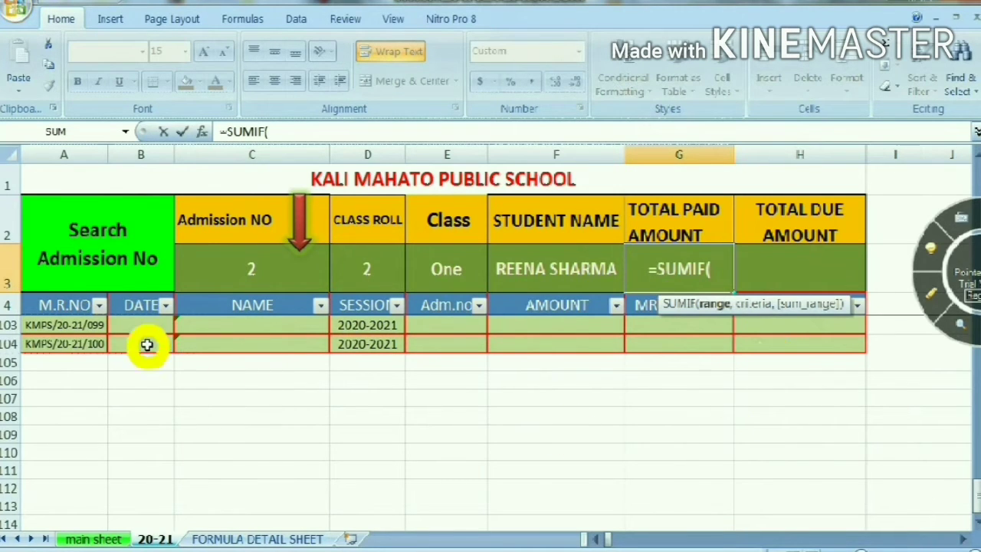
Use the admission numbers in E5:E104 as the SUMIF range and the searched admission number in C3 as its criterion
{"action": "left_click", "coordinate": [448, 307]}
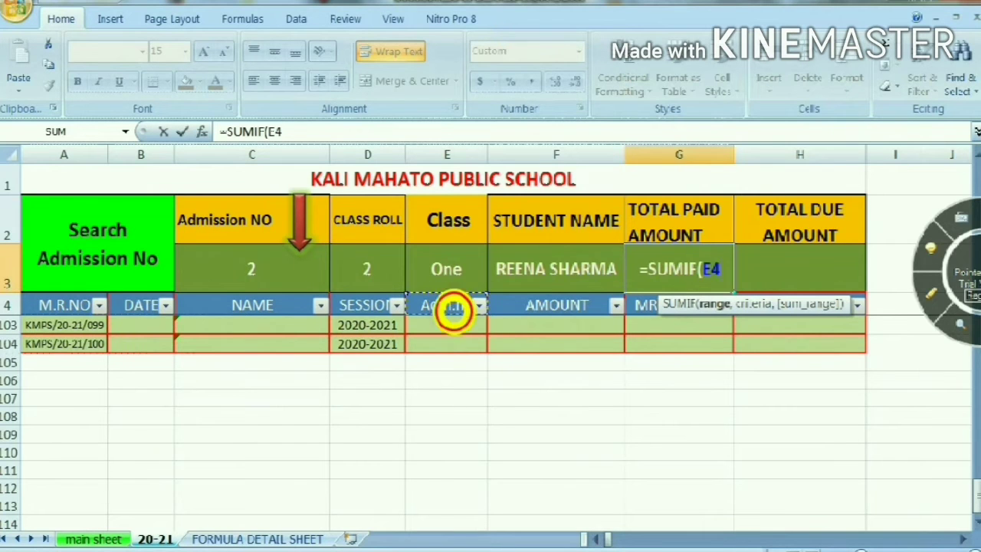
{"action": "key", "text": "Down"}
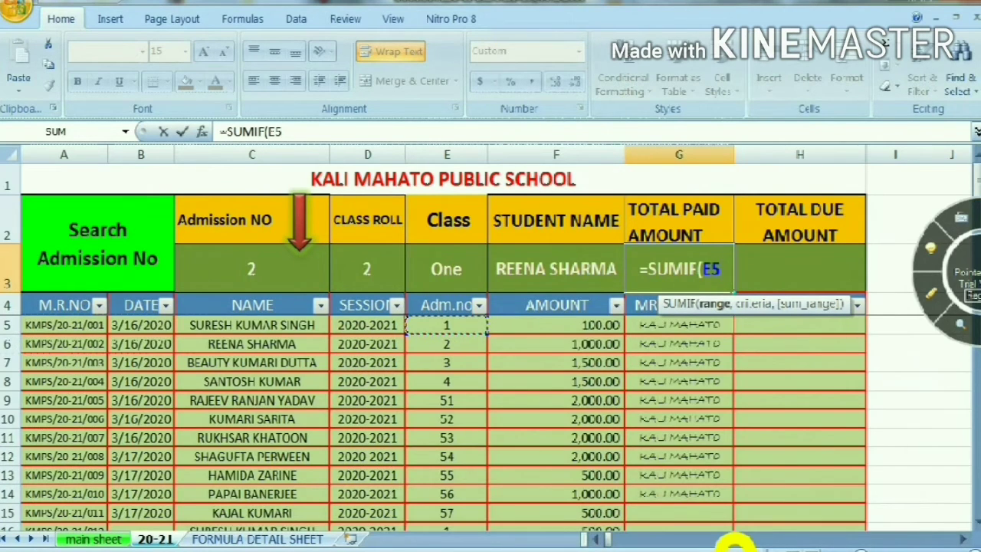
{"action": "left_click_drag", "start_coordinate": [459, 354], "coordinate": [452, 322]}
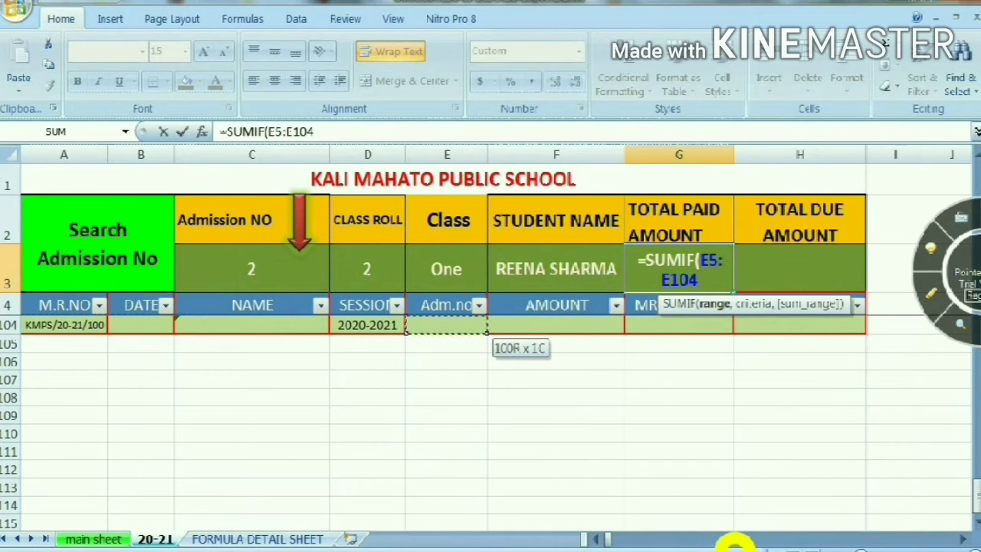
{"action": "type", "text": ","}
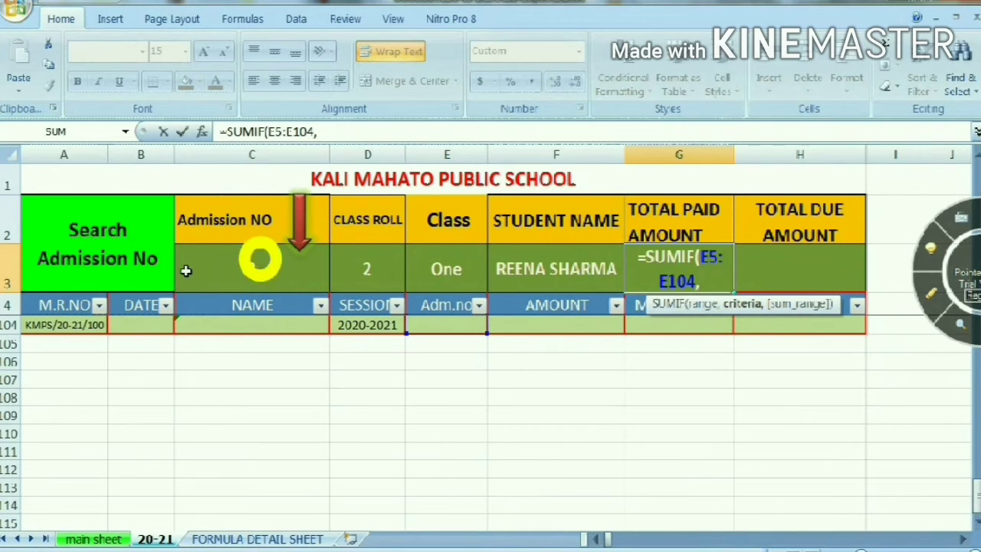
{"action": "left_click", "coordinate": [258, 264]}
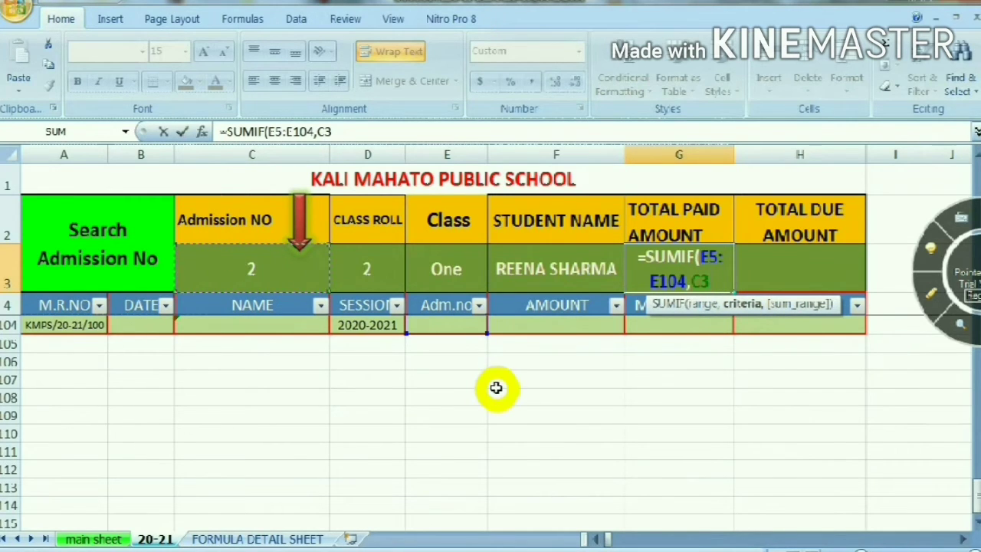
{"action": "type", "text": ","}
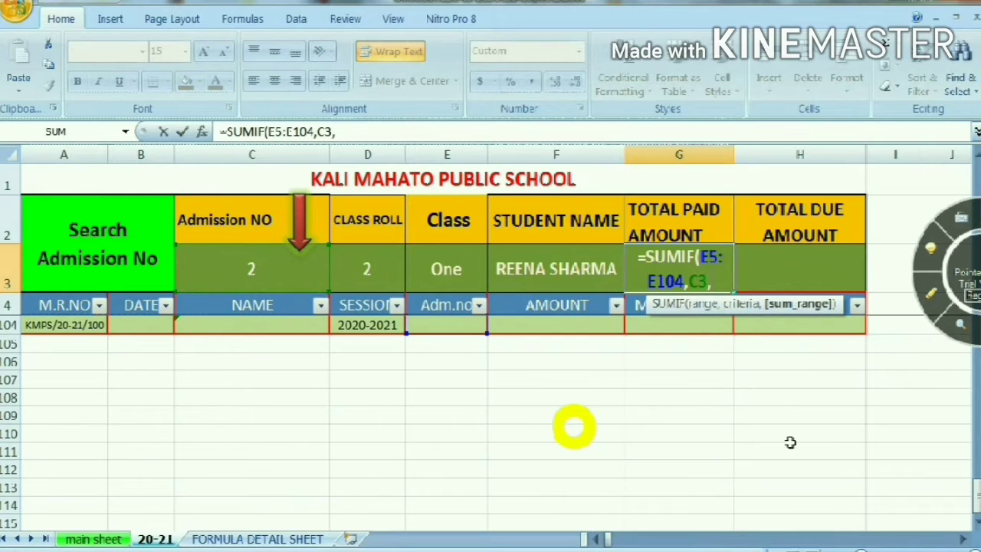
Set the SUMIF sum range in G3 to the receipt amounts F5:F104 and complete the total paid formula
{"action": "left_click", "coordinate": [572, 309]}
{"action": "key", "text": "Down"}
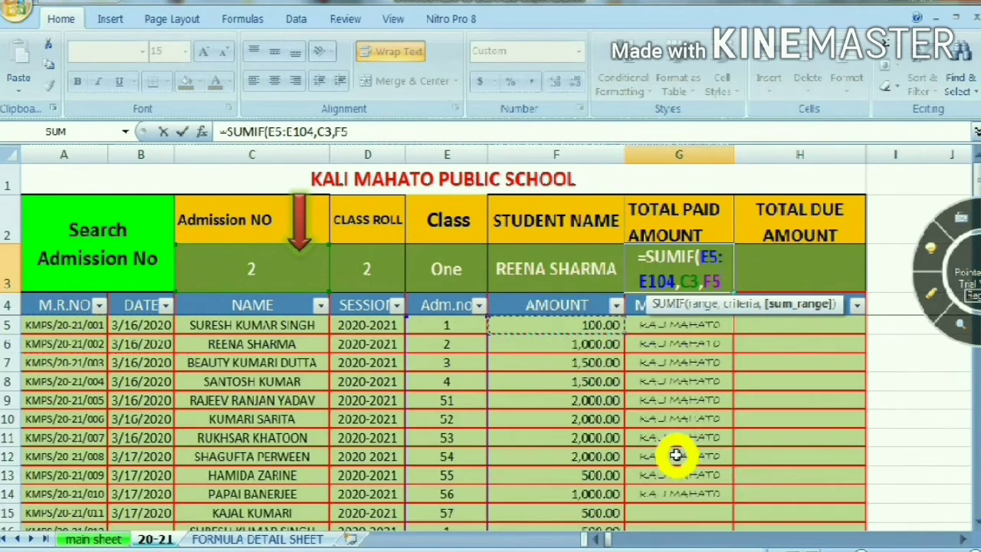
{"action": "key", "text": "shift+Down"}
{"action": "key", "text": "shift+Down"}
{"action": "key", "text": "shift+Down"}
{"action": "key", "text": "shift+Down"}
{"action": "key", "text": "shift+Down"}
{"action": "key", "text": "shift+Down"}
{"action": "key", "text": "shift+Down"}
{"action": "key", "text": "shift+Down"}
{"action": "key", "text": "shift+Down"}
{"action": "key", "text": "shift+Down"}
{"action": "key", "text": "shift+Down"}
{"action": "key", "text": "shift+Down"}
{"action": "key", "text": "shift+Down"}
{"action": "key", "text": "shift+Down"}
{"action": "key", "text": "shift+Down"}
{"action": "key", "text": "shift+Down"}
{"action": "key", "text": "shift+Down"}
{"action": "key", "text": "shift+Down"}
{"action": "key", "text": "shift+Down"}
{"action": "key", "text": "shift+Down"}
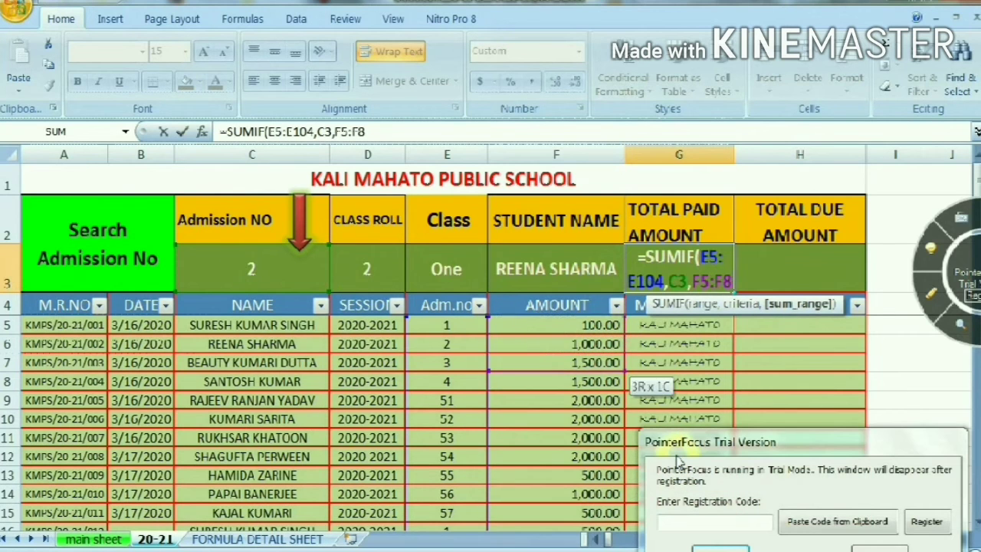
{"action": "key", "text": "shift+Down"}
{"action": "key", "text": "shift+Down"}
{"action": "key", "text": "shift+Down"}
{"action": "key", "text": "shift+Down"}
{"action": "key", "text": "shift+Down"}
{"action": "key", "text": "shift+Down"}
{"action": "key", "text": "shift+Down"}
{"action": "key", "text": "shift+Down"}
{"action": "key", "text": "shift+Down"}
{"action": "key", "text": "shift+Down"}
{"action": "key", "text": "shift+Down"}
{"action": "key", "text": "shift+Down"}
{"action": "key", "text": "shift+Down"}
{"action": "key", "text": "shift+Down"}
{"action": "key", "text": "shift+Down"}
{"action": "key", "text": "shift+Down"}
{"action": "key", "text": "shift+Down"}
{"action": "key", "text": "shift+Down"}
{"action": "key", "text": "shift+Down"}
{"action": "key", "text": "shift+Down"}
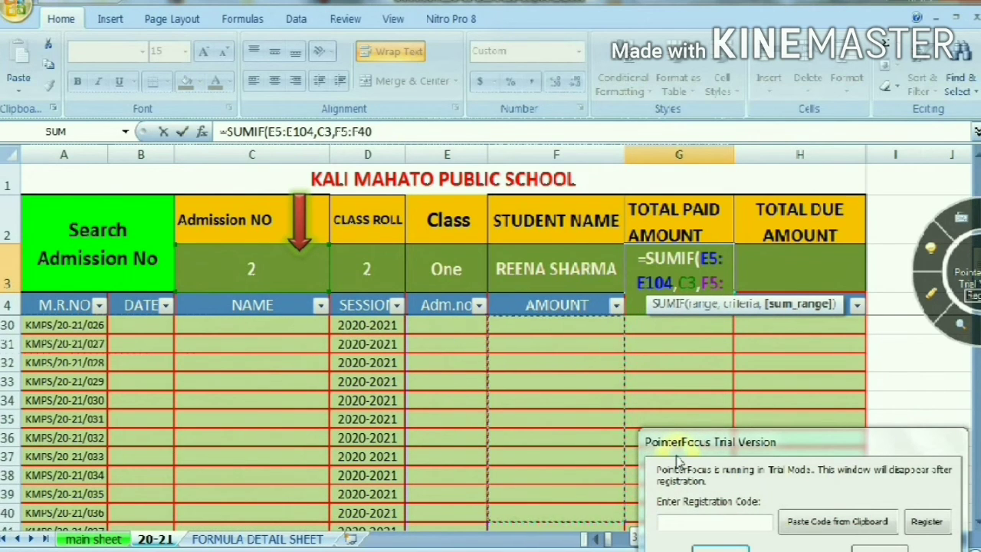
{"action": "key", "text": "shift+Down"}
{"action": "key", "text": "shift+Down"}
{"action": "key", "text": "shift+Down"}
{"action": "key", "text": "shift+Down"}
{"action": "key", "text": "shift+Down"}
{"action": "key", "text": "shift+Down"}
{"action": "key", "text": "shift+Down"}
{"action": "key", "text": "shift+Down"}
{"action": "key", "text": "shift+Down"}
{"action": "key", "text": "shift+Down"}
{"action": "key", "text": "shift+Down"}
{"action": "key", "text": "shift+Down"}
{"action": "key", "text": "shift+Down"}
{"action": "key", "text": "shift+Down"}
{"action": "key", "text": "shift+Down"}
{"action": "key", "text": "shift+Down"}
{"action": "key", "text": "shift+Down"}
{"action": "key", "text": "shift+Down"}
{"action": "key", "text": "shift+Down"}
{"action": "key", "text": "shift+Down"}
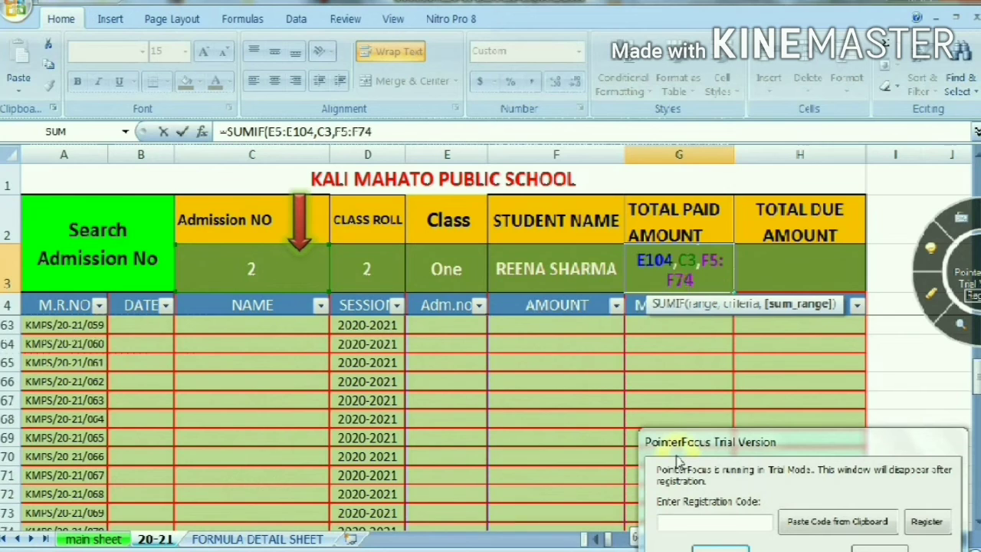
{"action": "key", "text": "shift+Down"}
{"action": "key", "text": "shift+Down"}
{"action": "key", "text": "shift+Down"}
{"action": "key", "text": "shift+Down"}
{"action": "key", "text": "shift+Down"}
{"action": "key", "text": "shift+Down"}
{"action": "key", "text": "shift+Down"}
{"action": "key", "text": "shift+Down"}
{"action": "key", "text": "shift+Down"}
{"action": "key", "text": "shift+Down"}
{"action": "key", "text": "shift+Down"}
{"action": "key", "text": "shift+Down"}
{"action": "key", "text": "shift+Down"}
{"action": "key", "text": "shift+Down"}
{"action": "key", "text": "shift+Down"}
{"action": "key", "text": "shift+Down"}
{"action": "key", "text": "shift+Down"}
{"action": "key", "text": "shift+Down"}
{"action": "key", "text": "shift+Down"}
{"action": "key", "text": "shift+Down"}
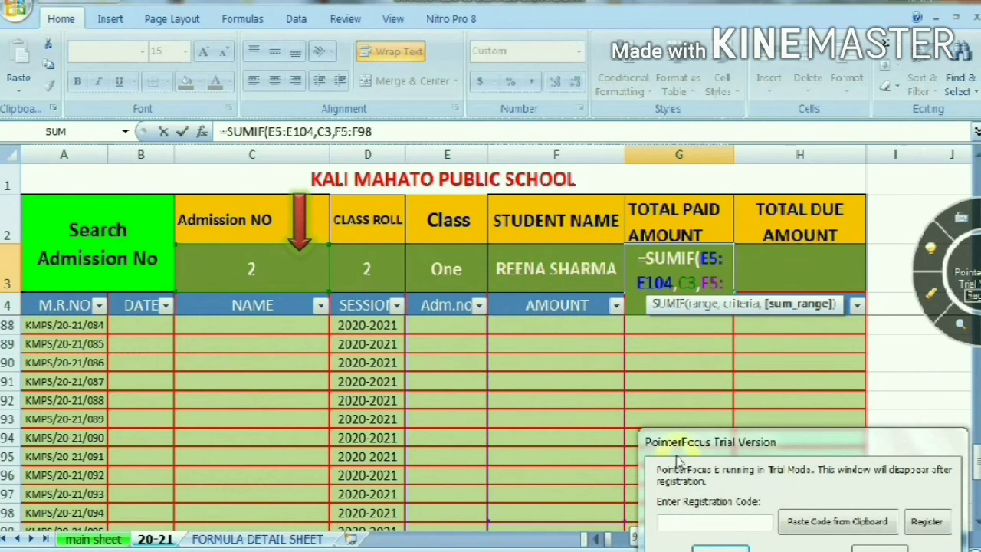
{"action": "key", "text": "shift+Up"}
{"action": "key", "text": "shift+Up"}
{"action": "key", "text": "shift+Up"}
{"action": "key", "text": "shift+Up"}
{"action": "key", "text": "shift+Up"}
{"action": "key", "text": "shift+Up"}
{"action": "key", "text": "shift+Up"}
{"action": "key", "text": "shift+Up"}
{"action": "key", "text": "shift+Up"}
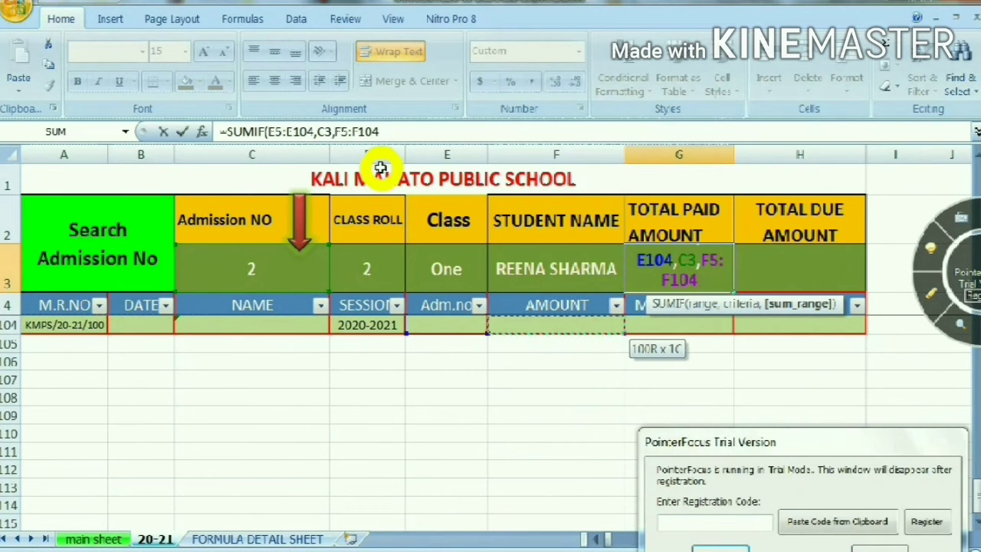
{"action": "type", "text": ")"}
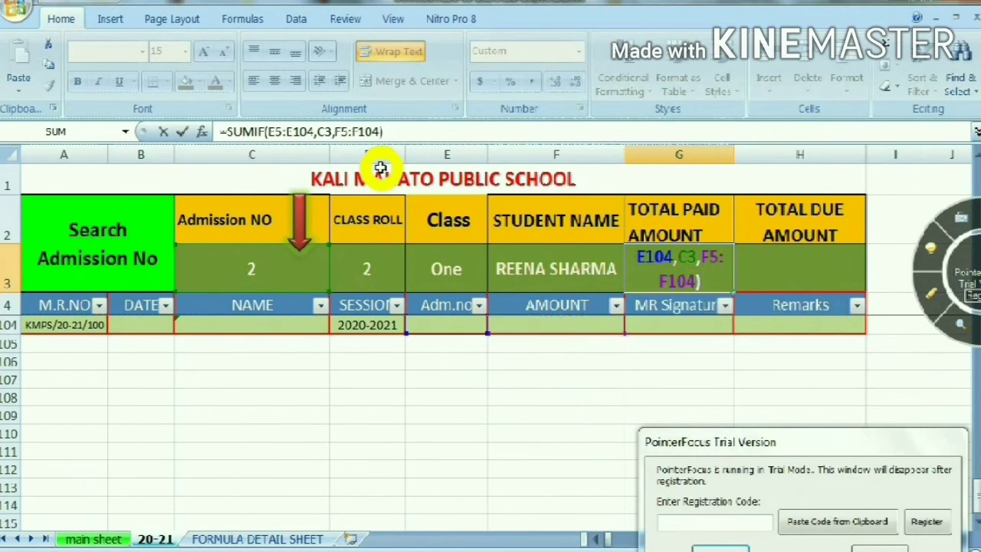
{"action": "key", "text": "Return"}
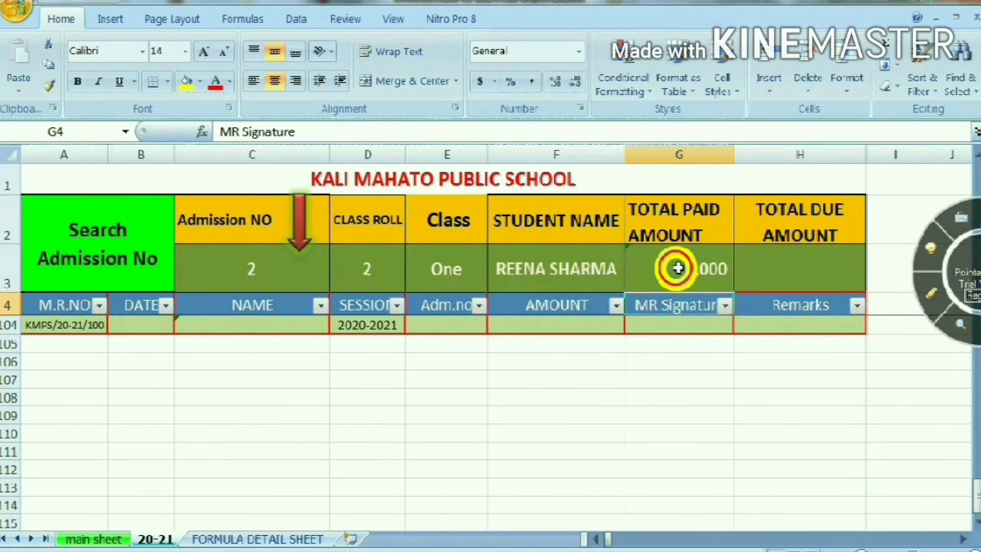
Start a SUMIF formula in the total due amount cell H3
{"action": "scroll", "coordinate": [760, 339], "scroll_direction": "up", "scroll_amount": 2}
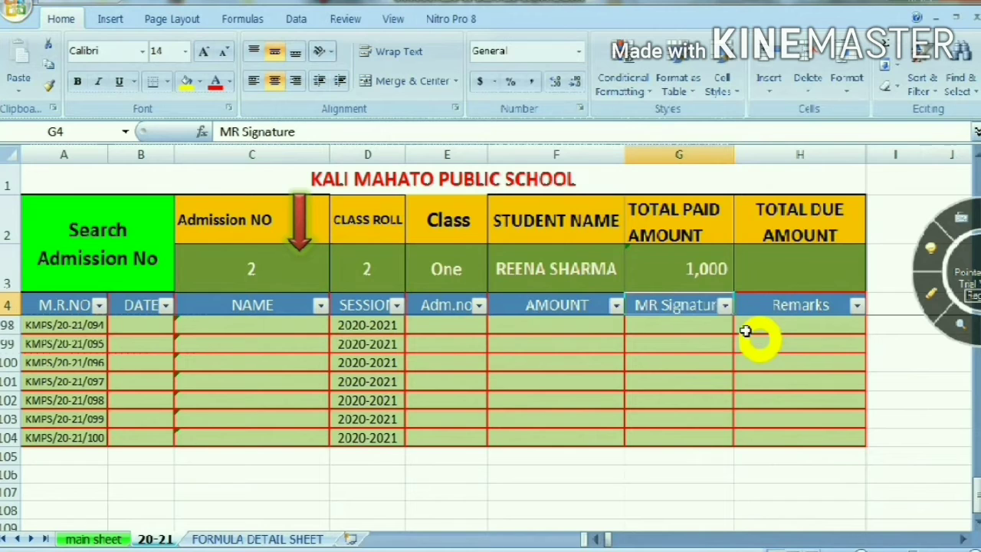
{"action": "scroll", "coordinate": [723, 381], "scroll_direction": "up", "scroll_amount": 2}
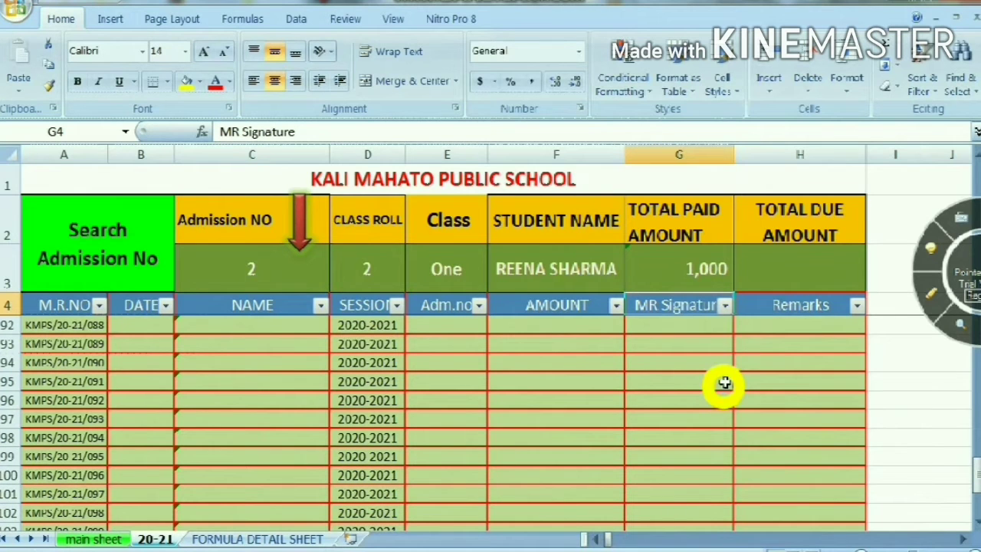
{"action": "left_click", "coordinate": [776, 257]}
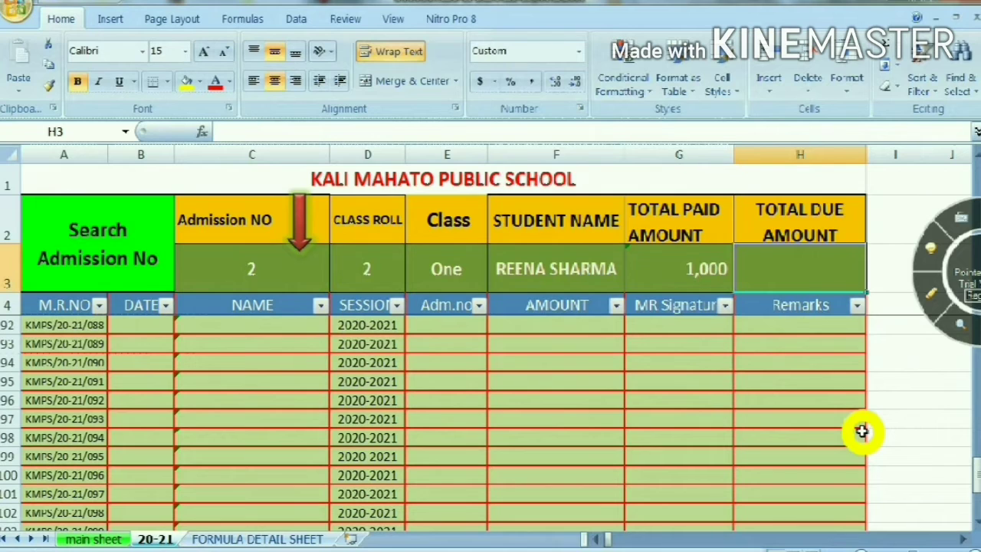
{"action": "type", "text": "=s"}
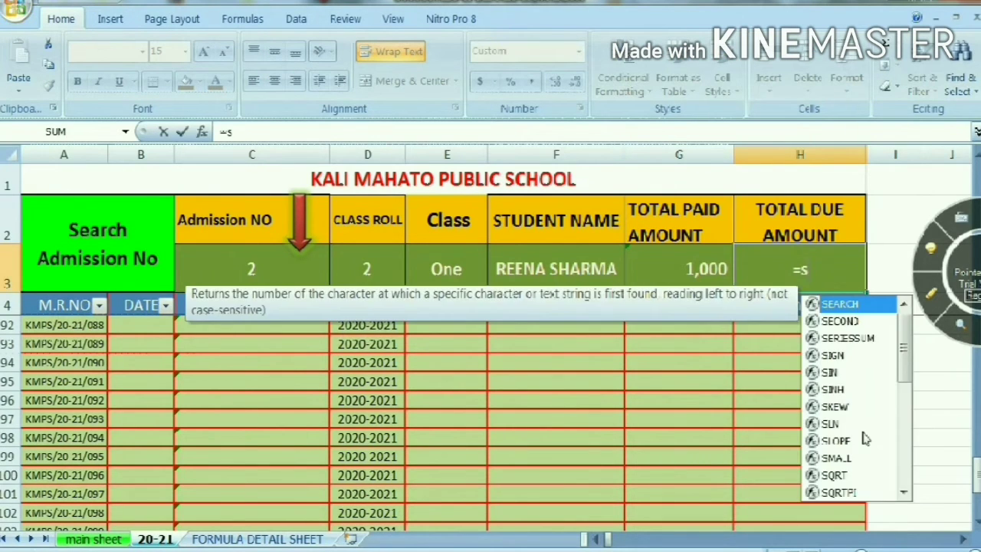
{"action": "type", "text": "umif"}
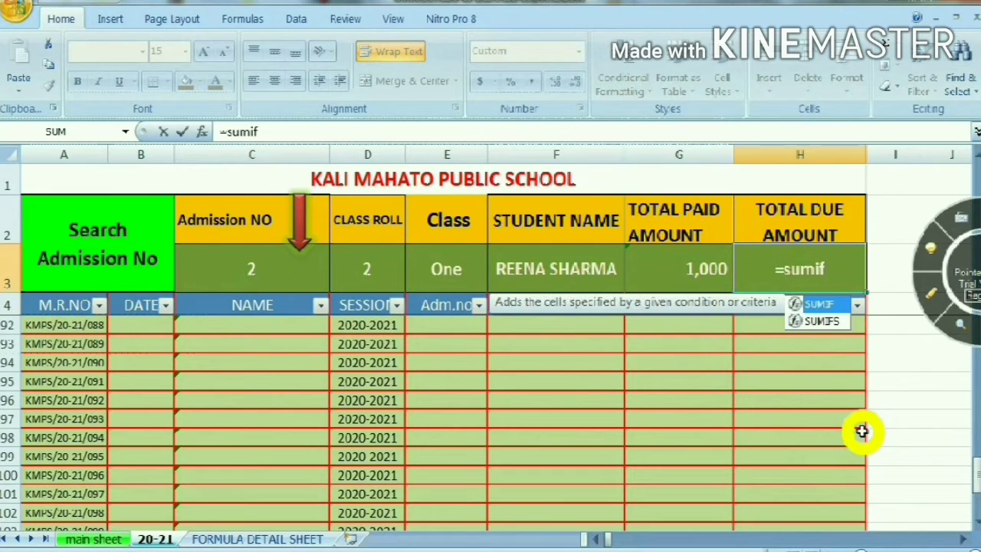
{"action": "key", "text": "Tab"}
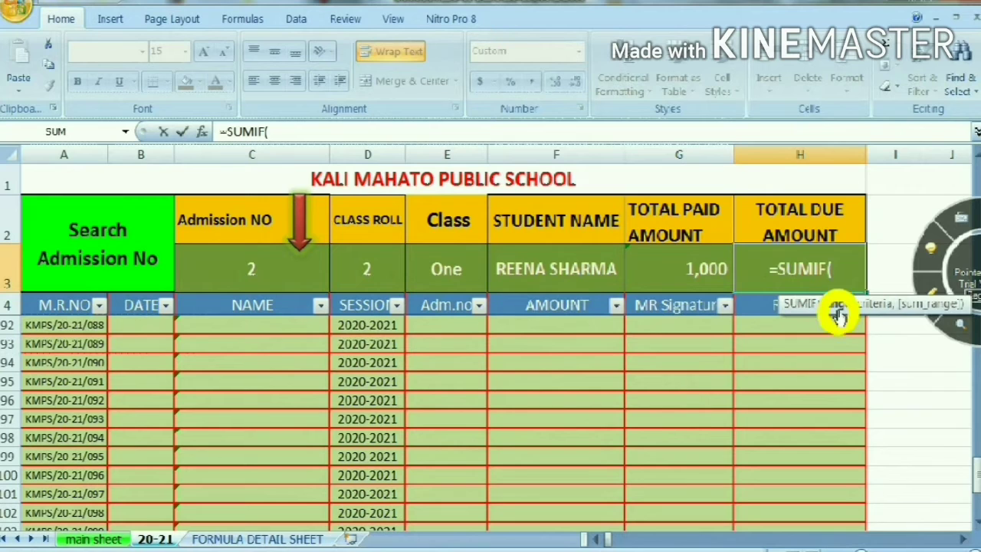
Use the main sheet admission numbers A10:A109 as the H3 SUMIF range and C3 as its criterion
{"action": "left_click", "coordinate": [88, 538]}
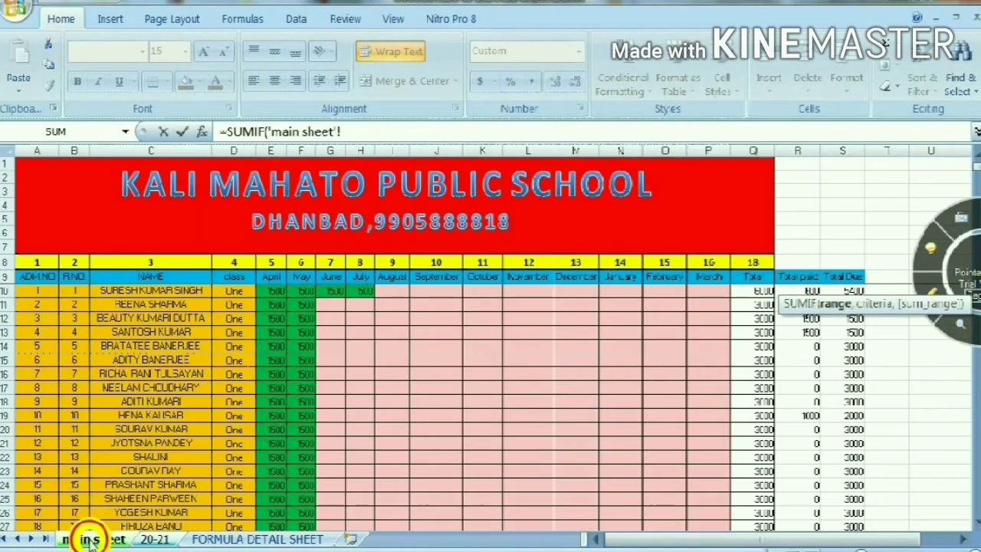
{"action": "left_click", "coordinate": [52, 287]}
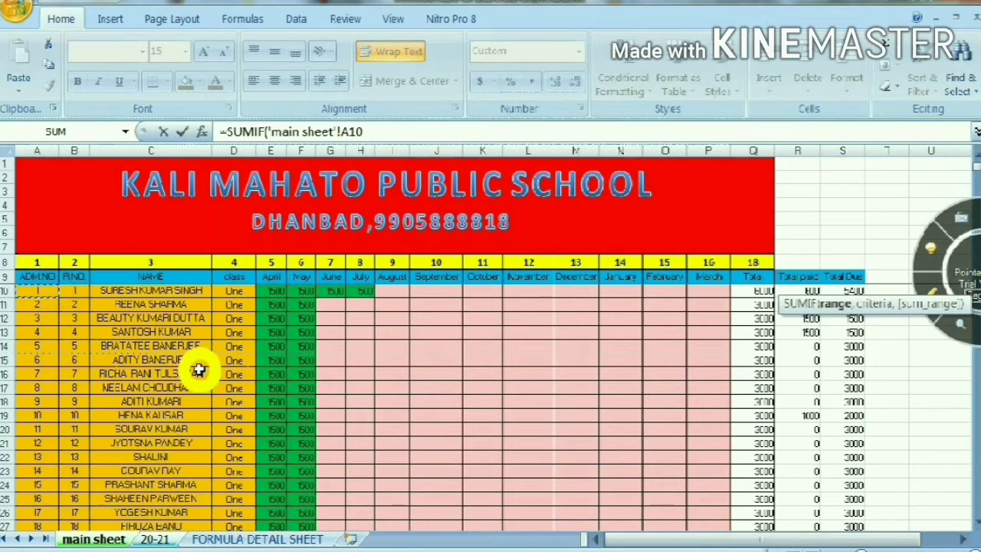
{"action": "left_click_drag", "start_coordinate": [37, 290], "coordinate": [36, 529]}
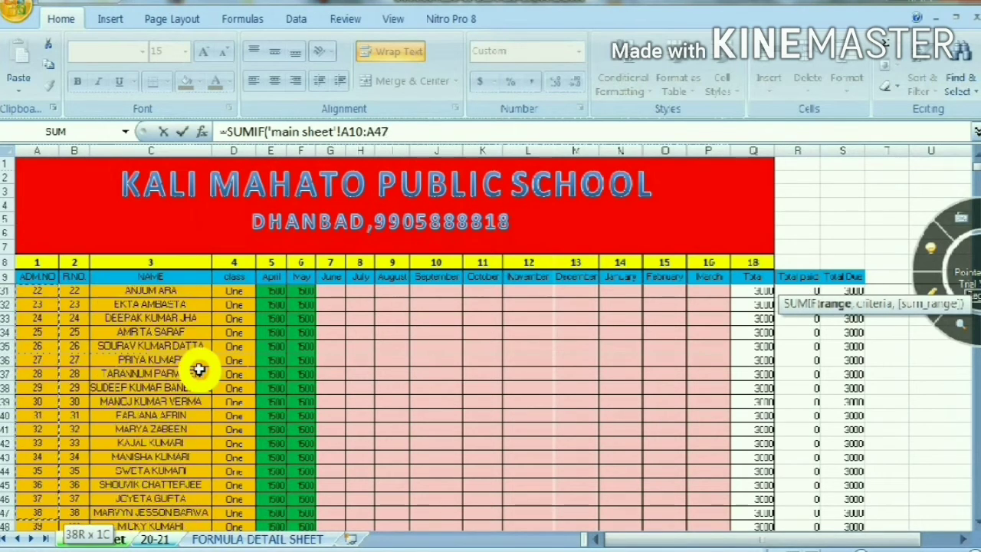
{"action": "left_click_drag", "start_coordinate": [199, 370], "coordinate": [200, 369]}
{"action": "type", "text": ","}
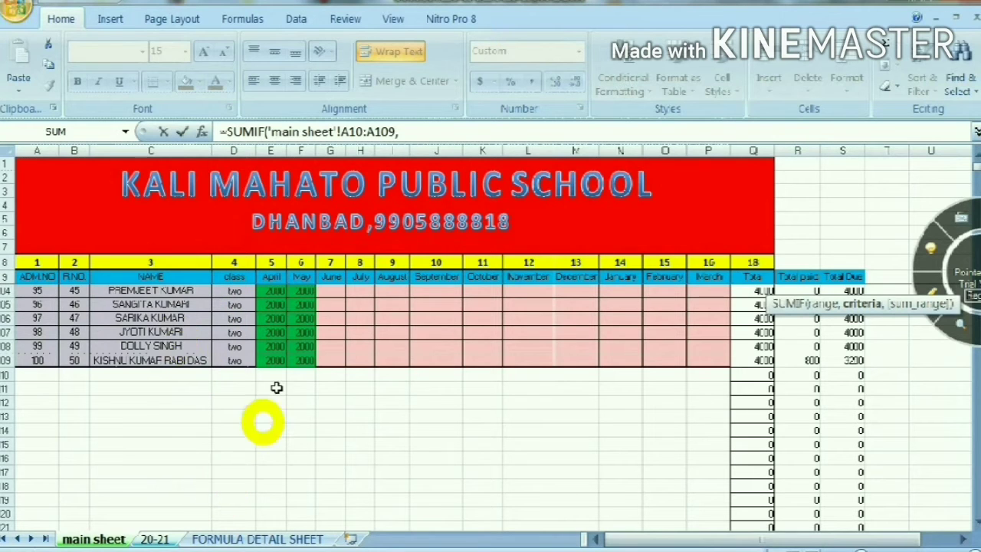
{"action": "key", "text": "BackSpace"}
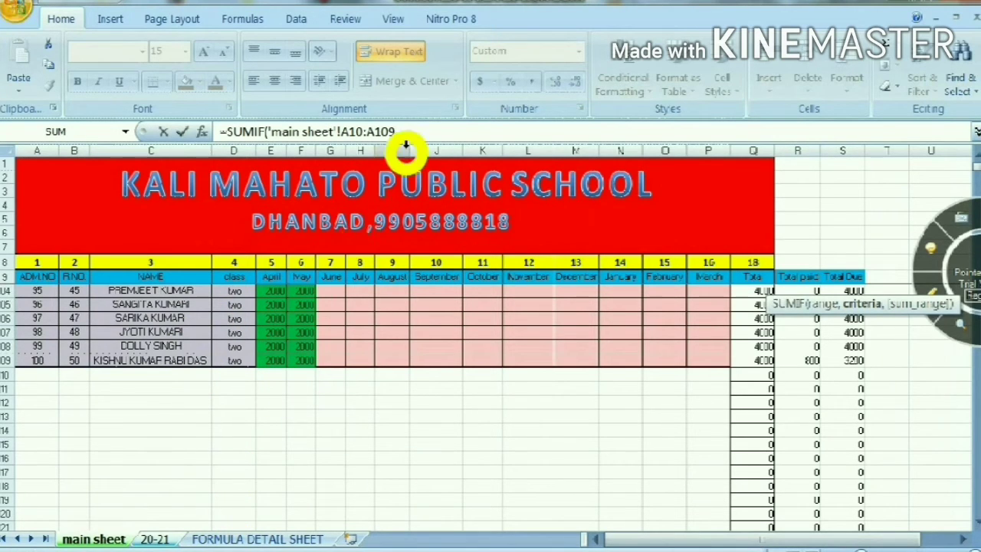
{"action": "left_click", "coordinate": [409, 131]}
{"action": "type", "text": ","}
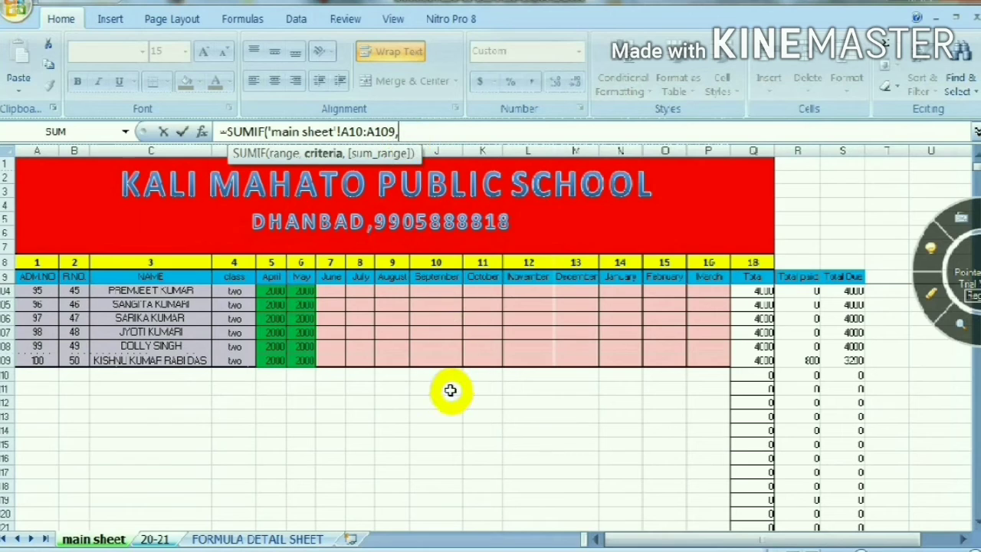
{"action": "type", "text": "c3,"}
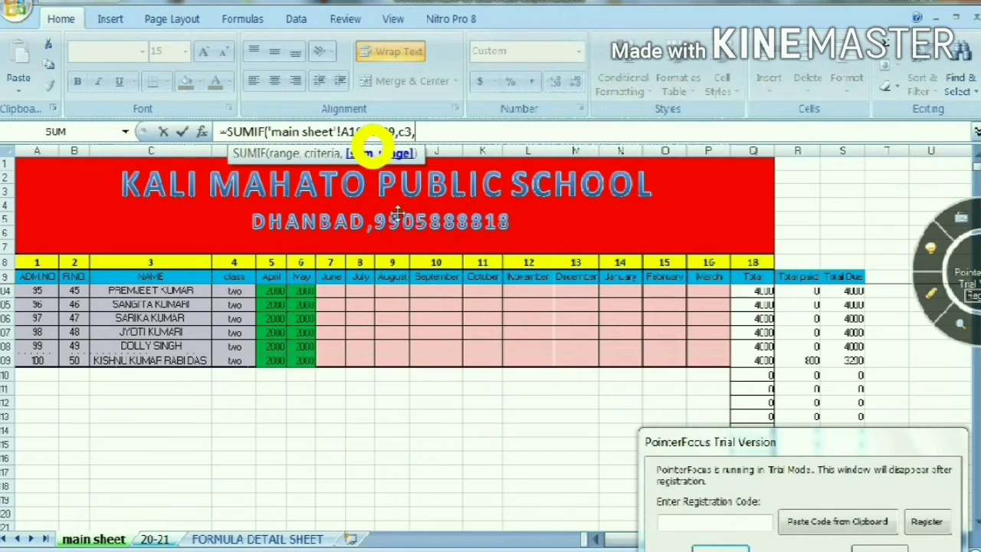
Set the H3 SUMIF sum range to the main sheet's Total column, Q10:Q109, and complete the formula
{"action": "left_click", "coordinate": [749, 279]}
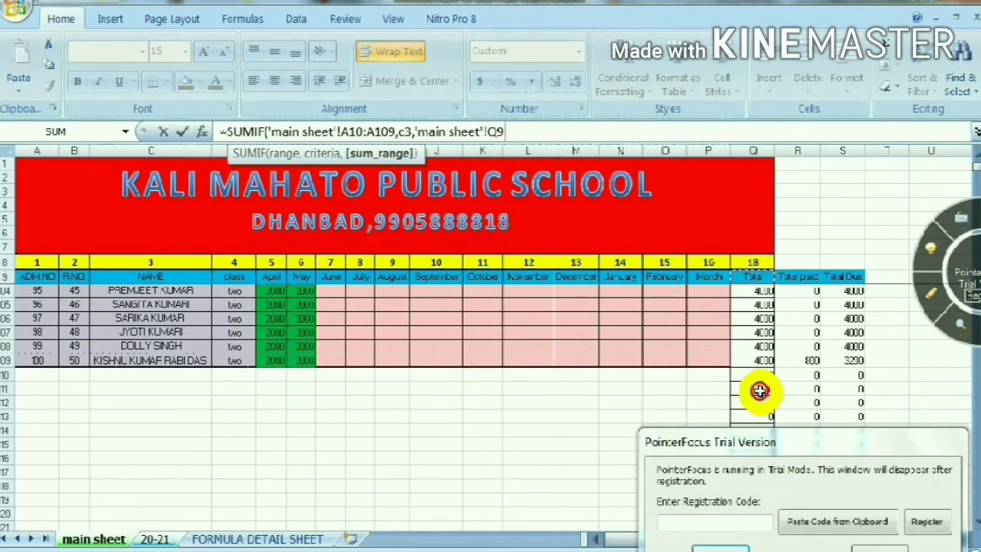
{"action": "key", "text": "Down"}
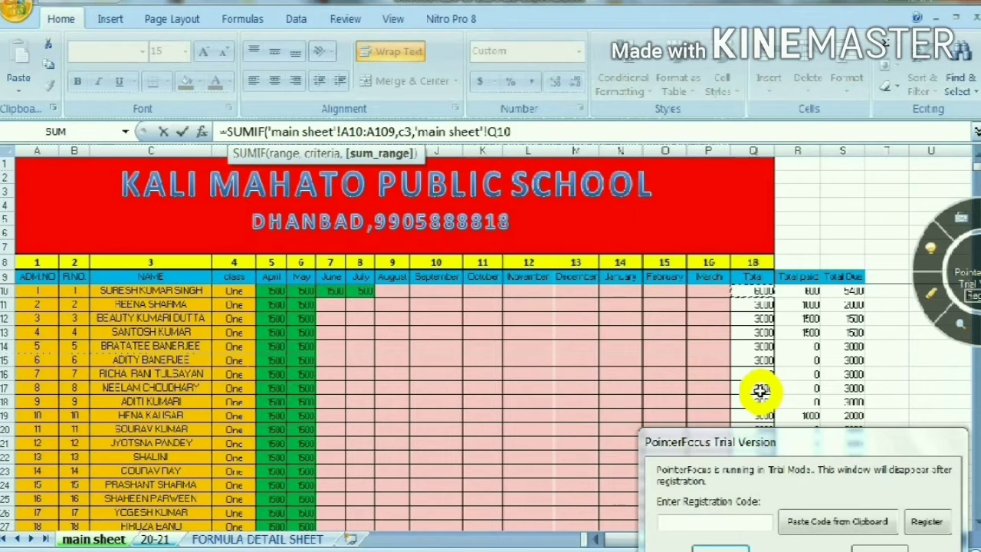
{"action": "key", "text": "shift+Down"}
{"action": "key", "text": "shift+Down"}
{"action": "key", "text": "shift+Down"}
{"action": "key", "text": "shift+Down"}
{"action": "key", "text": "shift+Down"}
{"action": "key", "text": "shift+Down"}
{"action": "key", "text": "shift+Down"}
{"action": "key", "text": "shift+Down"}
{"action": "key", "text": "shift+Down"}
{"action": "key", "text": "shift+Down"}
{"action": "key", "text": "shift+Down"}
{"action": "key", "text": "shift+Down"}
{"action": "key", "text": "shift+Down"}
{"action": "key", "text": "shift+Down"}
{"action": "key", "text": "shift+Down"}
{"action": "key", "text": "shift+Down"}
{"action": "key", "text": "shift+Down"}
{"action": "key", "text": "shift+Down"}
{"action": "key", "text": "shift+Down"}
{"action": "key", "text": "shift+Down"}
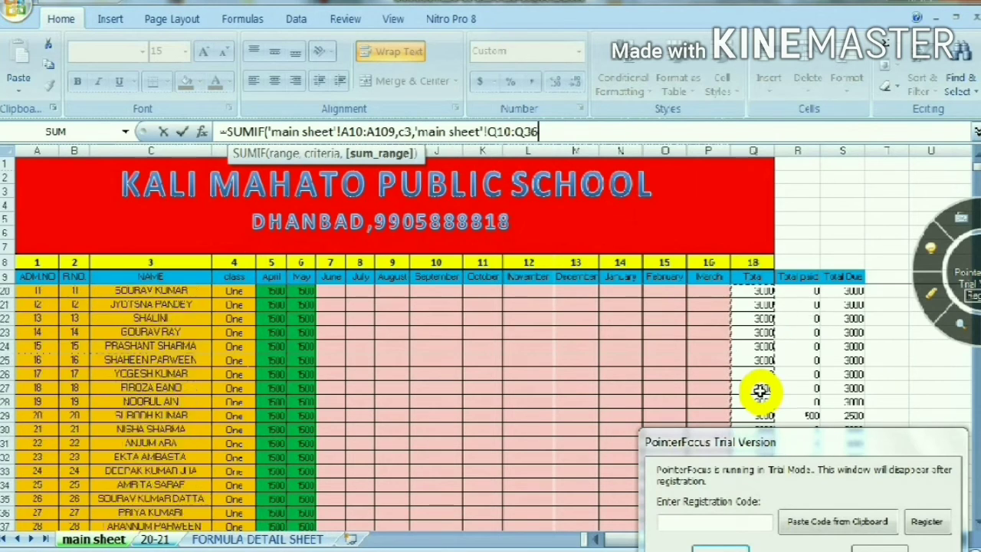
{"action": "key", "text": "shift+Down"}
{"action": "key", "text": "shift+Down"}
{"action": "key", "text": "shift+Down"}
{"action": "key", "text": "shift+Down"}
{"action": "key", "text": "shift+Down"}
{"action": "key", "text": "shift+Down"}
{"action": "key", "text": "shift+Down"}
{"action": "key", "text": "shift+Down"}
{"action": "key", "text": "shift+Down"}
{"action": "key", "text": "shift+Down"}
{"action": "key", "text": "shift+Down"}
{"action": "key", "text": "shift+Down"}
{"action": "key", "text": "shift+Down"}
{"action": "key", "text": "shift+Down"}
{"action": "key", "text": "shift+Down"}
{"action": "key", "text": "shift+Down"}
{"action": "key", "text": "shift+Down"}
{"action": "key", "text": "shift+Down"}
{"action": "key", "text": "shift+Down"}
{"action": "key", "text": "shift+Down"}
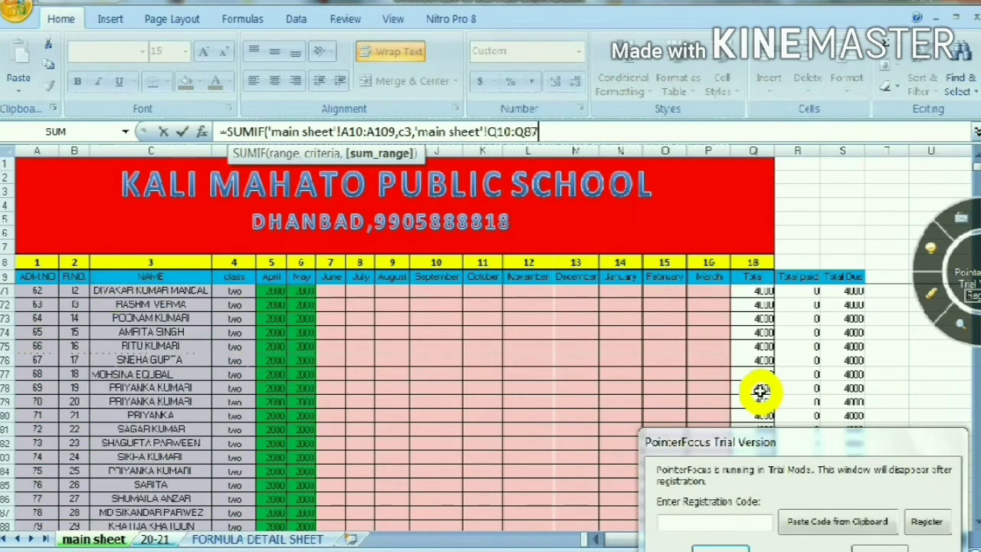
{"action": "key", "text": "shift+Down"}
{"action": "key", "text": "shift+Down"}
{"action": "key", "text": "shift+Down"}
{"action": "key", "text": "shift+Down"}
{"action": "key", "text": "shift+Down"}
{"action": "key", "text": "shift+Down"}
{"action": "key", "text": "shift+Down"}
{"action": "key", "text": "shift+Down"}
{"action": "key", "text": "shift+Down"}
{"action": "key", "text": "shift+Down"}
{"action": "key", "text": "shift+Down"}
{"action": "key", "text": "shift+Down"}
{"action": "key", "text": "shift+Down"}
{"action": "key", "text": "shift+Down"}
{"action": "key", "text": "shift+Down"}
{"action": "key", "text": "shift+Down"}
{"action": "key", "text": "shift+Down"}
{"action": "key", "text": "shift+Down"}
{"action": "key", "text": "shift+Down"}
{"action": "key", "text": "shift+Down"}
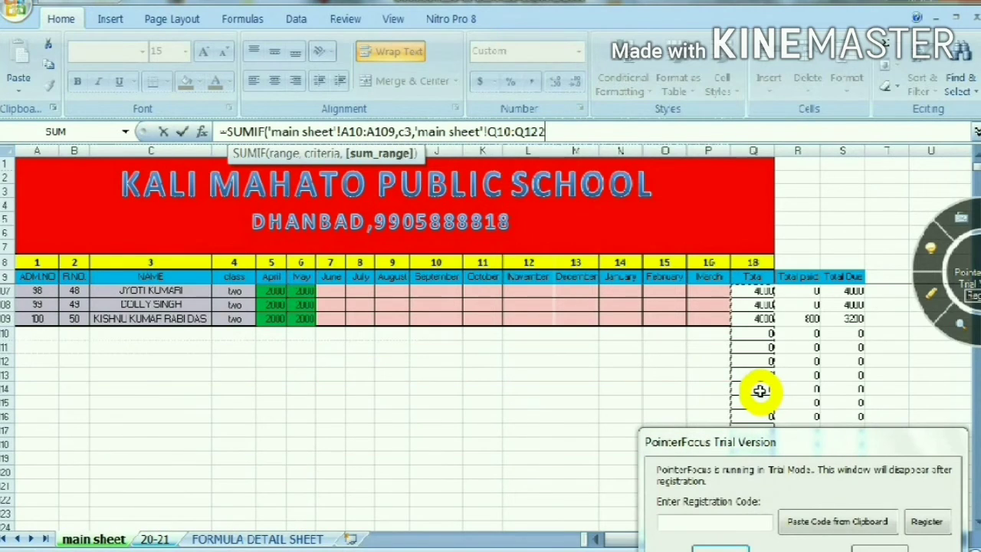
{"action": "key", "text": "shift+Up"}
{"action": "key", "text": "shift+Up"}
{"action": "key", "text": "shift+Up"}
{"action": "key", "text": "shift+Up"}
{"action": "key", "text": "shift+Up"}
{"action": "key", "text": "shift+Up"}
{"action": "key", "text": "shift+Up"}
{"action": "key", "text": "shift+Up"}
{"action": "key", "text": "shift+Up"}
{"action": "key", "text": "shift+Up"}
{"action": "key", "text": "shift+Up"}
{"action": "key", "text": "shift+Up"}
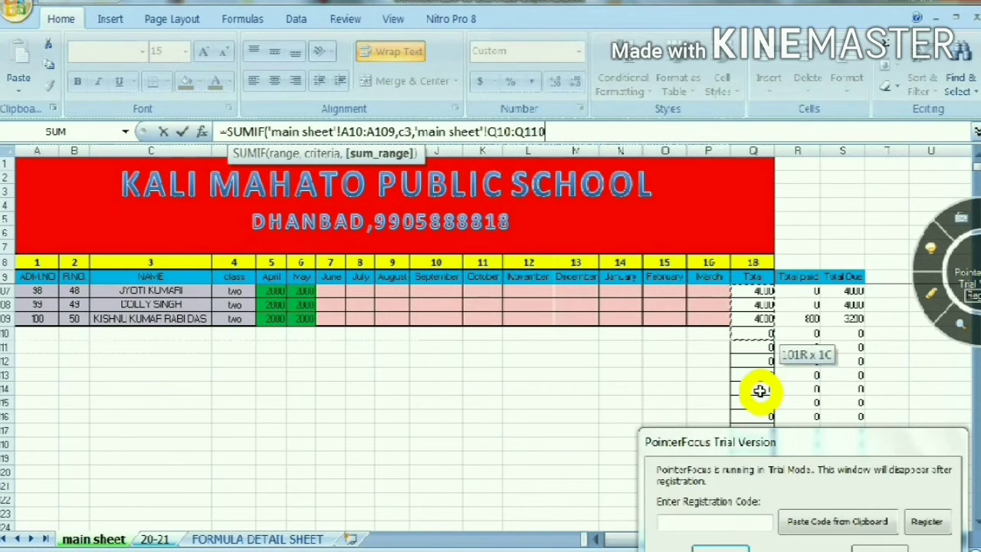
{"action": "key", "text": "shift+Up"}
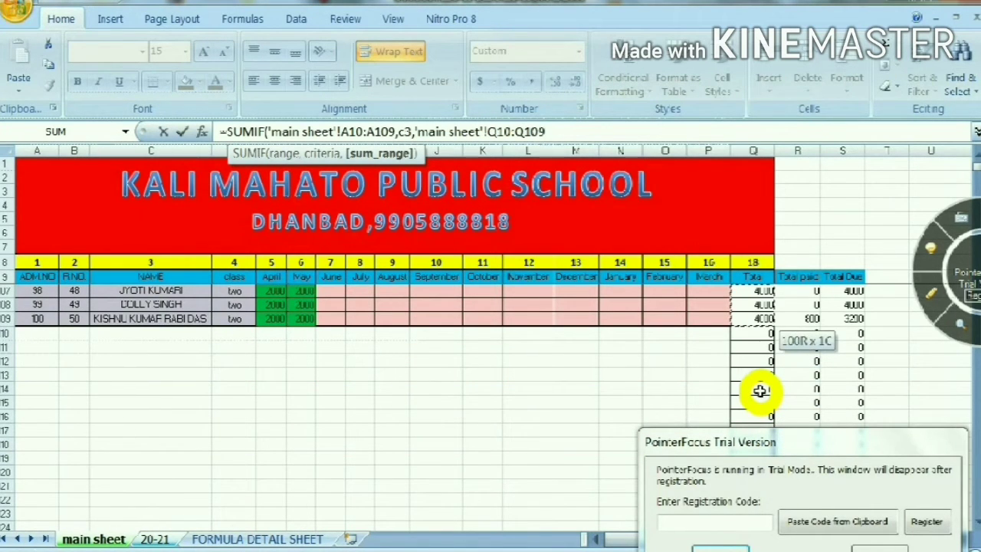
{"action": "type", "text": ")"}
{"action": "key", "text": "Return"}
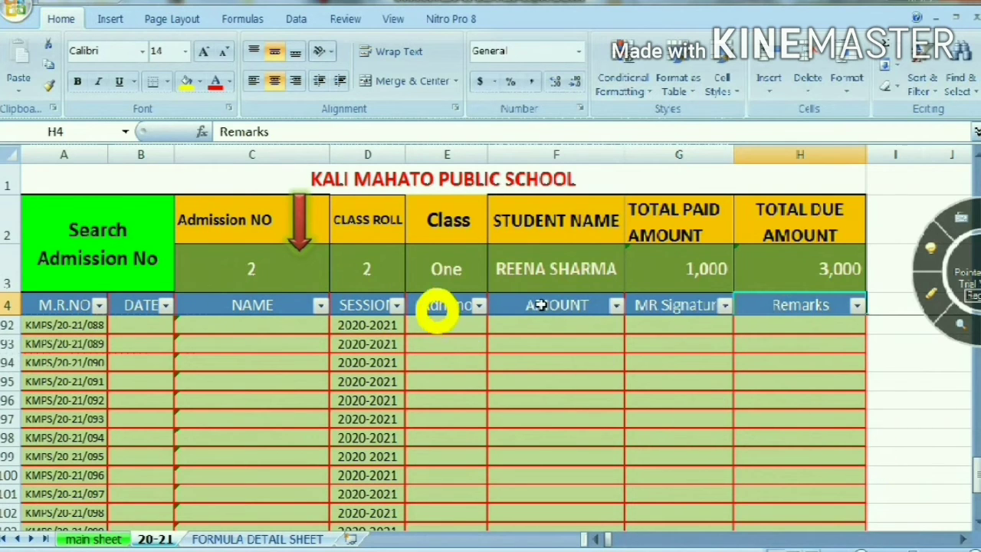
{"action": "scroll", "coordinate": [437, 357], "scroll_direction": "up", "scroll_amount": 4}
{"action": "scroll", "coordinate": [702, 477], "scroll_direction": "up", "scroll_amount": 5}
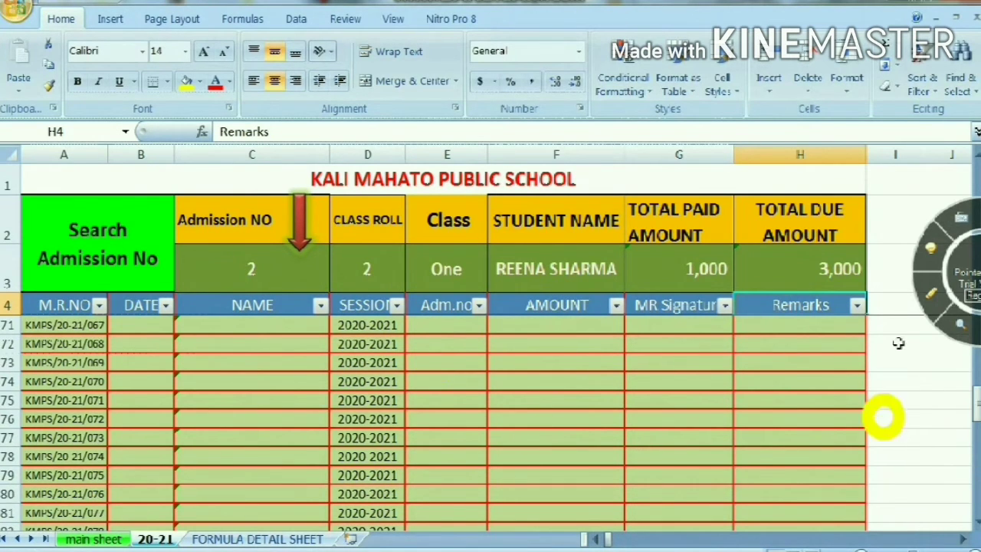
{"action": "left_click", "coordinate": [978, 152]}
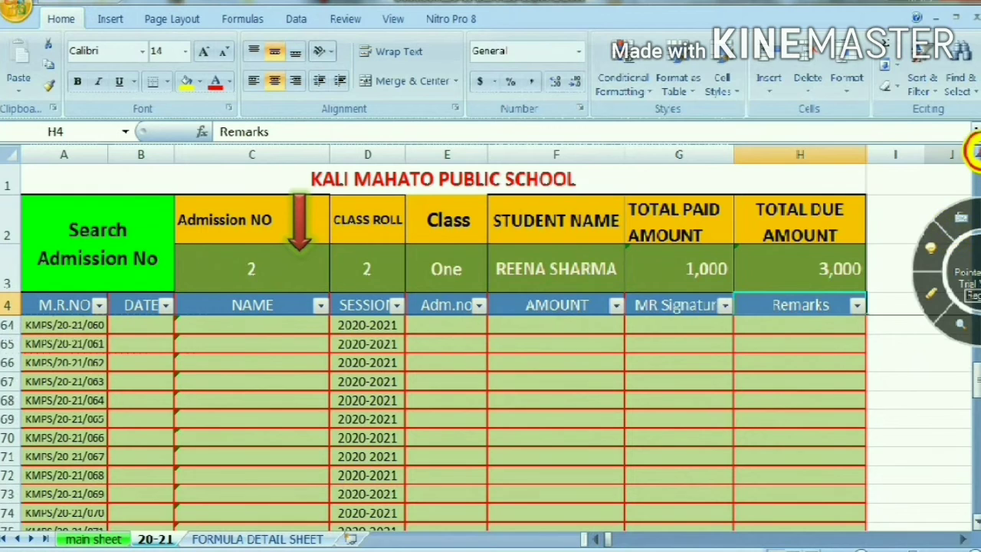
{"action": "scroll", "coordinate": [973, 152], "scroll_direction": "up", "scroll_amount": 4}
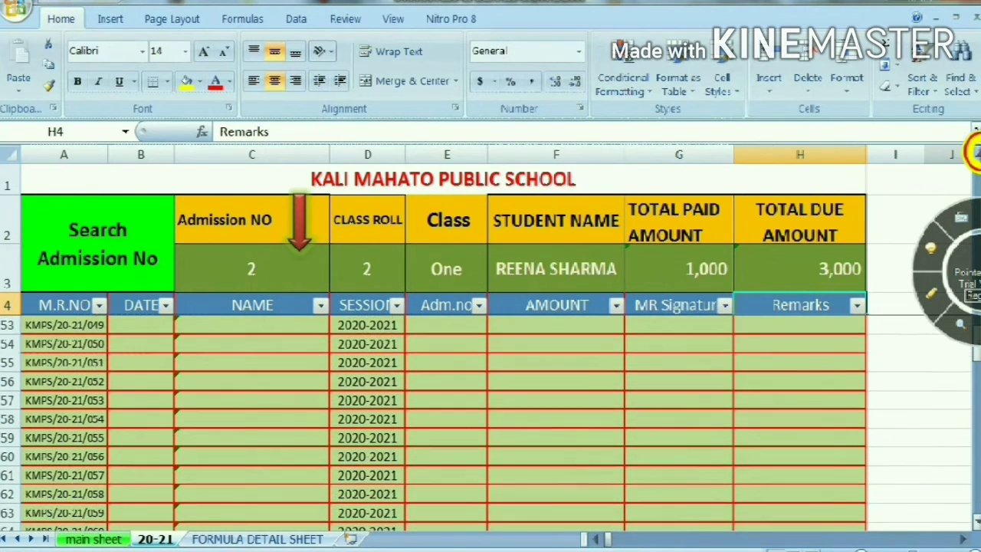
{"action": "scroll", "coordinate": [975, 152], "scroll_direction": "up", "scroll_amount": 4}
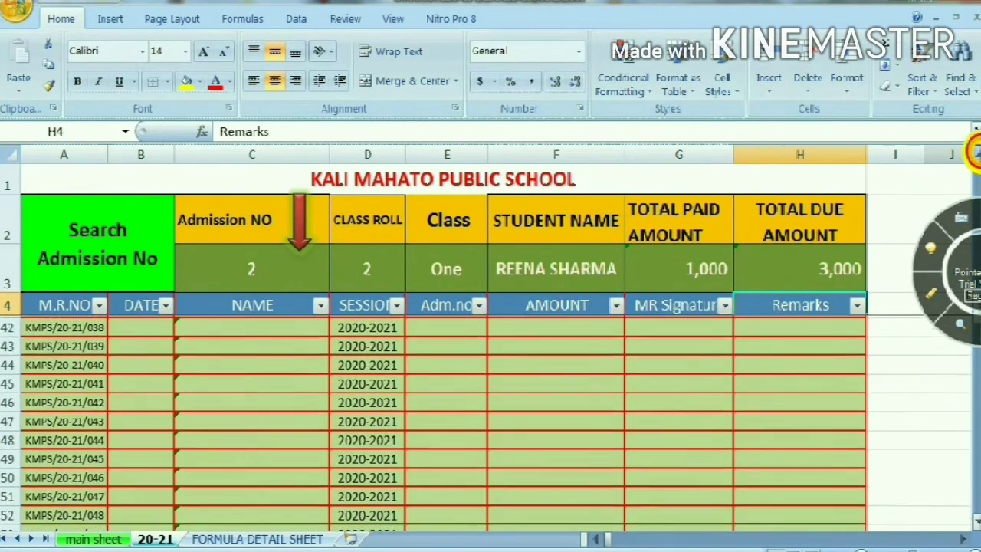
{"action": "scroll", "coordinate": [975, 152], "scroll_direction": "up", "scroll_amount": 8}
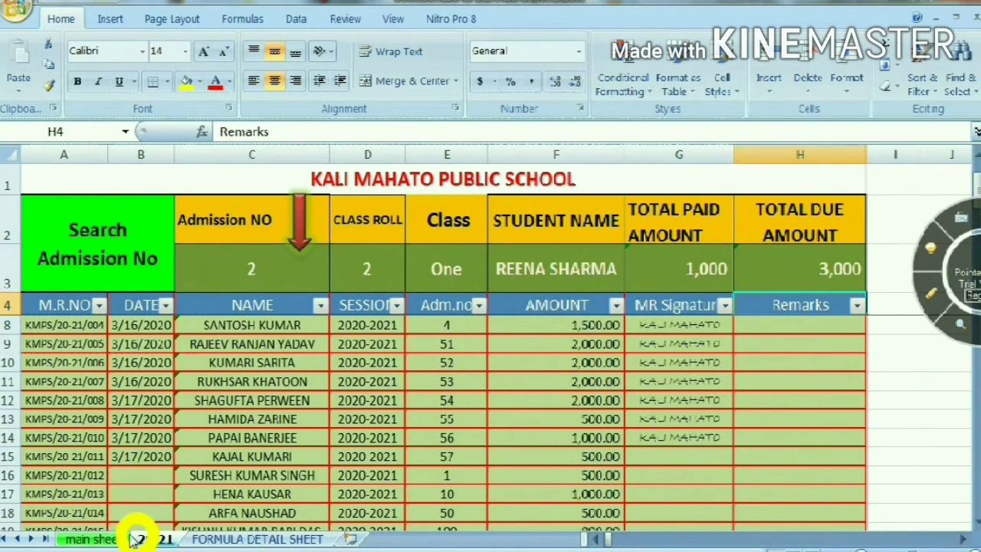
On the main sheet, enter 1500 as the June fee in cell G11 for the second student
{"action": "left_click", "coordinate": [104, 538]}
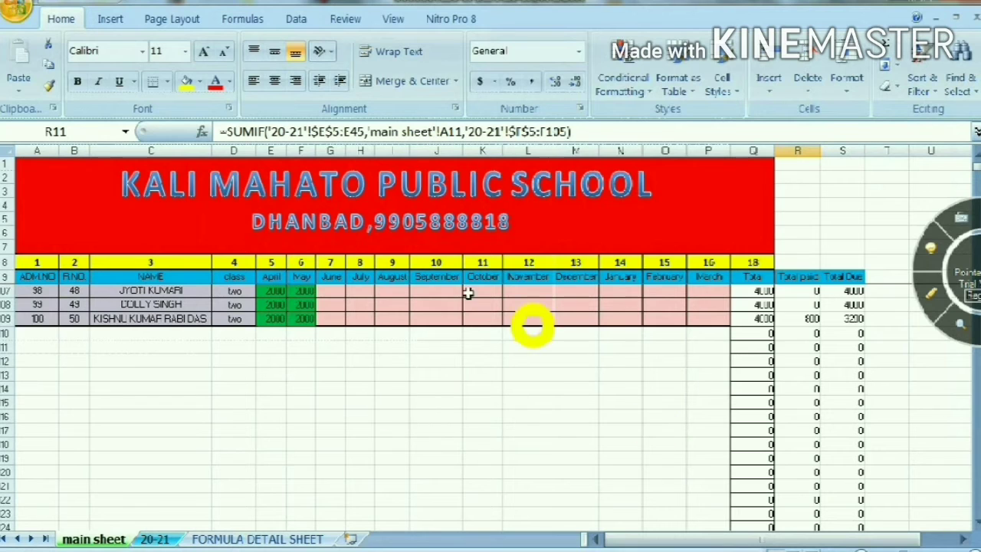
{"action": "left_click", "coordinate": [164, 264]}
{"action": "key", "text": "Down"}
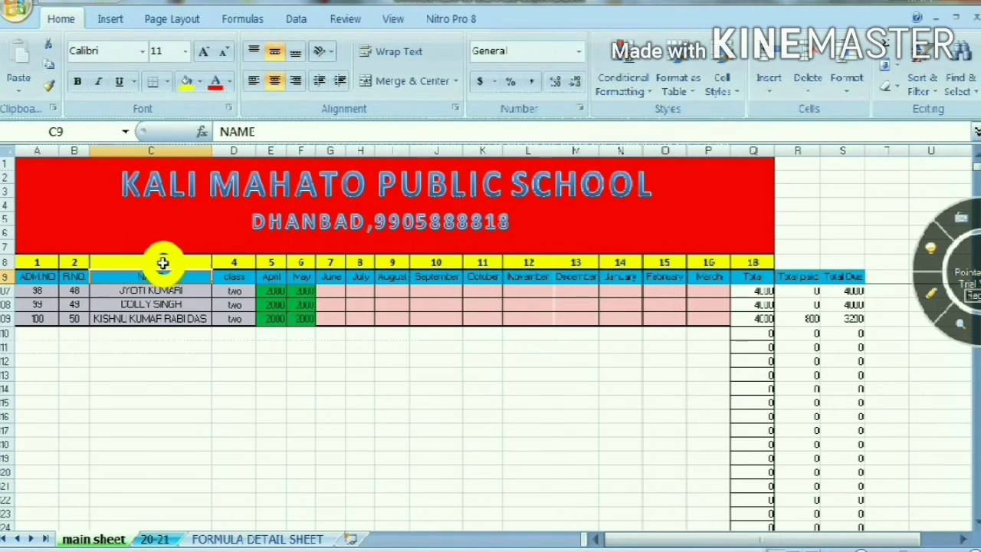
{"action": "key", "text": "Down"}
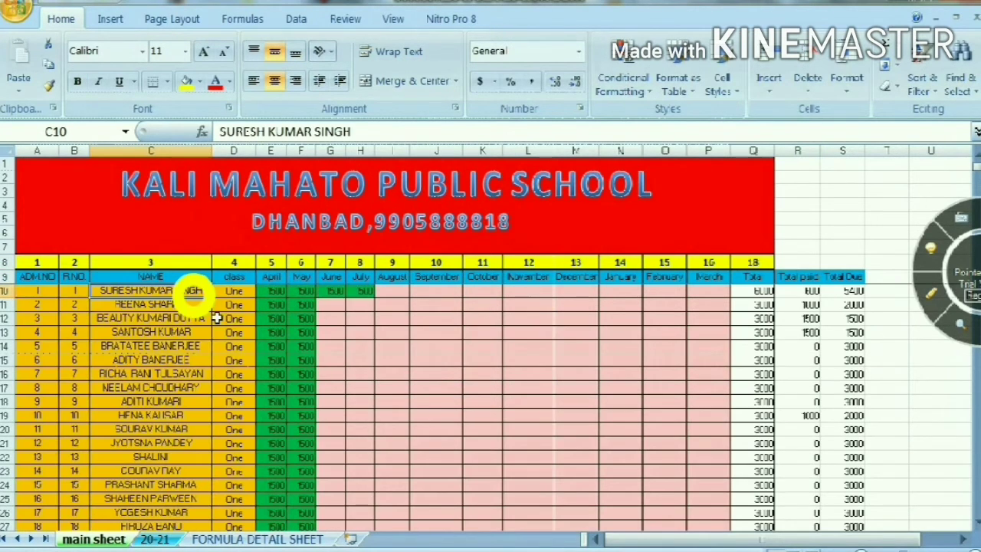
{"action": "key", "text": "Down"}
{"action": "key", "text": "Right"}
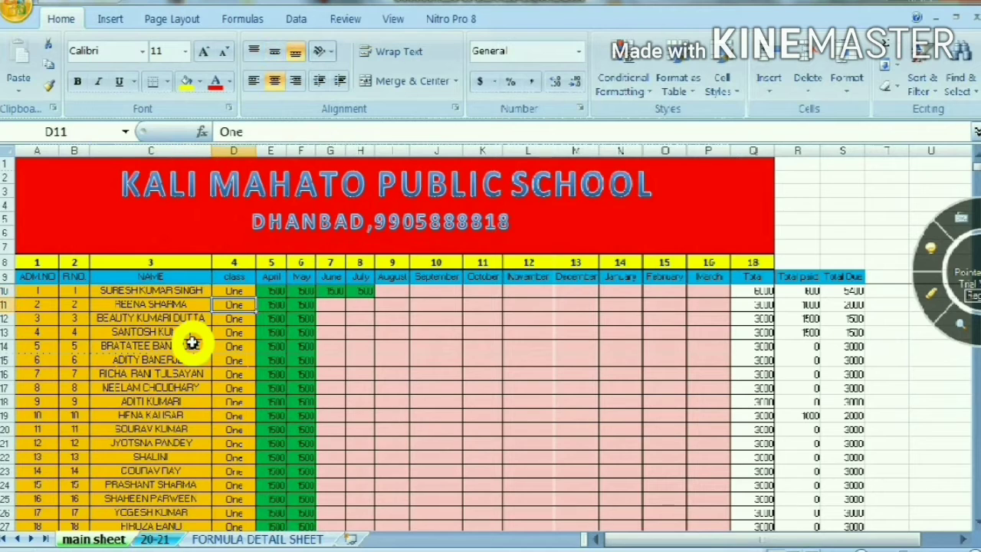
{"action": "key", "text": "Right"}
{"action": "key", "text": "Right"}
{"action": "key", "text": "Right"}
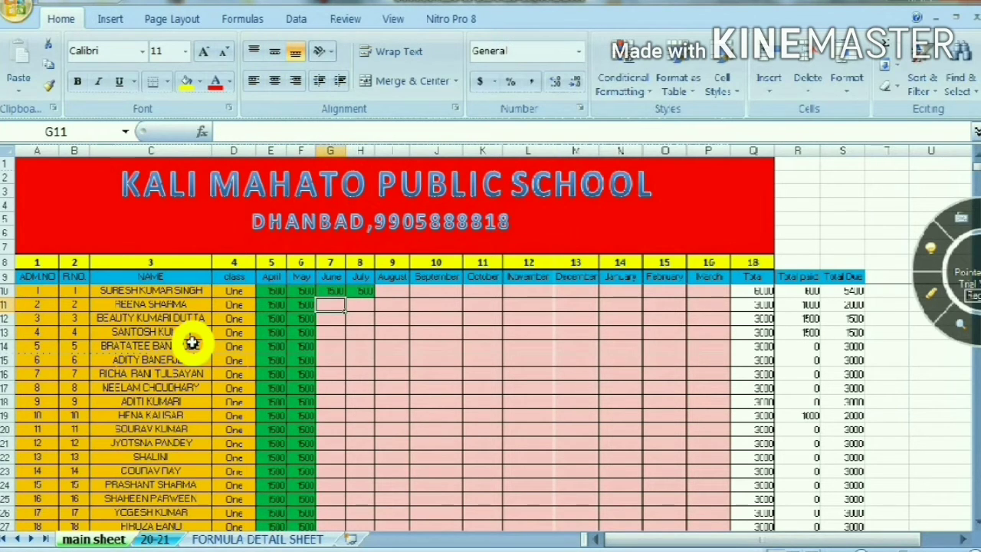
{"action": "type", "text": "1500"}
{"action": "key", "text": "Right"}
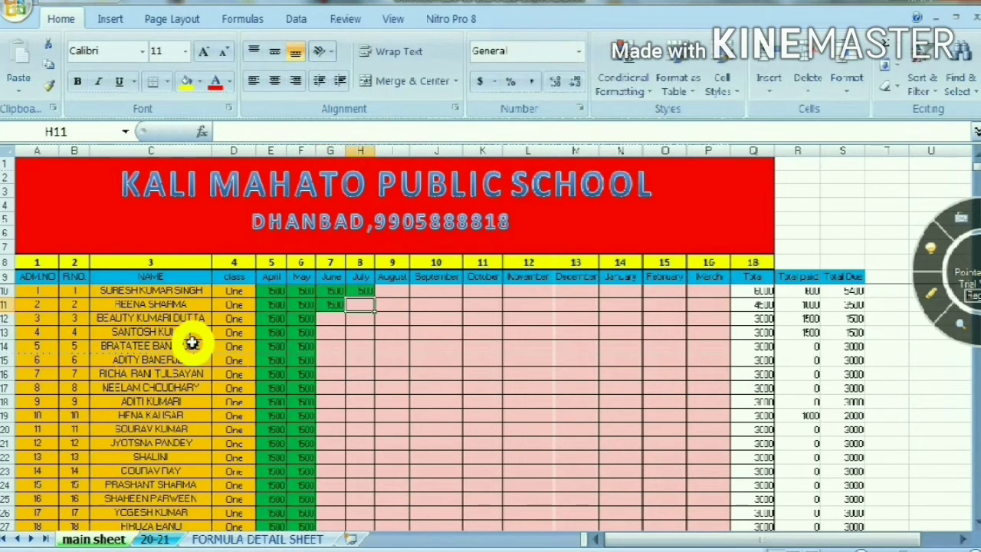
Copy the June fee in G11 across the July to March cells H11:P11
{"action": "key", "text": "Left"}
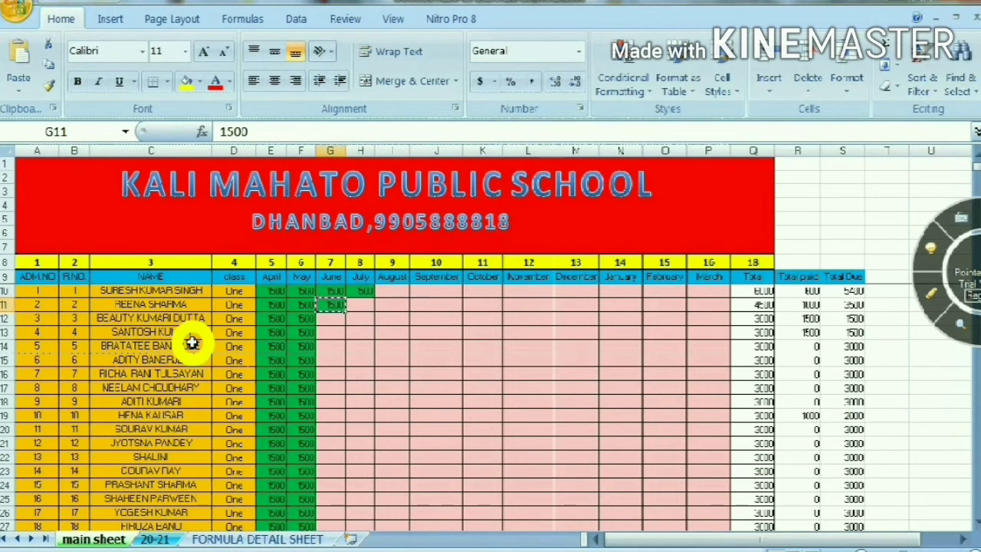
{"action": "key", "text": "Right"}
{"action": "key", "text": "shift+Right"}
{"action": "key", "text": "shift+Right"}
{"action": "key", "text": "shift+Right"}
{"action": "key", "text": "shift+Right"}
{"action": "key", "text": "shift+Right"}
{"action": "key", "text": "shift+Right"}
{"action": "key", "text": "shift+Right"}
{"action": "key", "text": "shift+Right"}
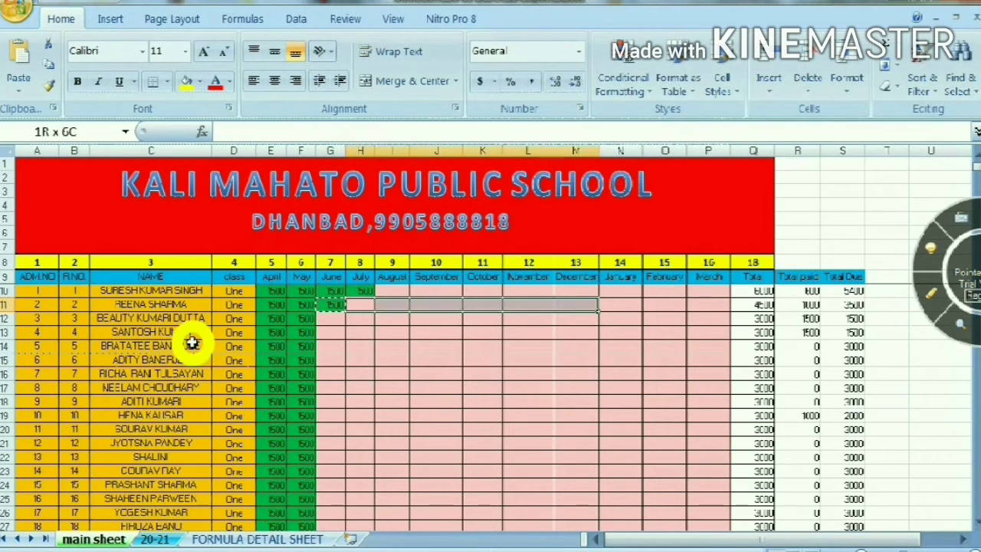
{"action": "key", "text": "ctrl+v"}
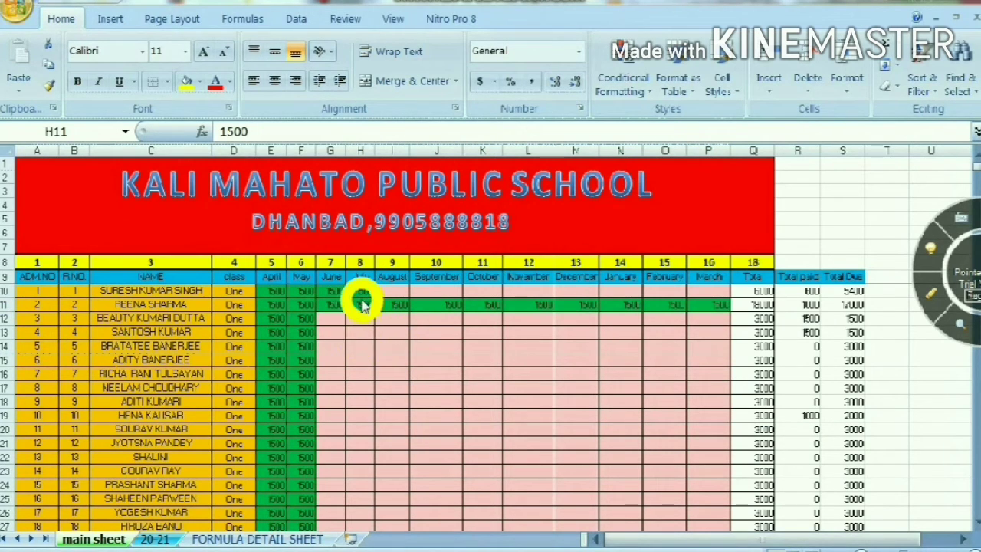
On the 20-21 sheet, enter the date 19-03-2020 in B22 for the next receipt row
{"action": "left_click", "coordinate": [165, 538], "text": "ctrl"}
{"action": "left_click", "coordinate": [164, 539]}
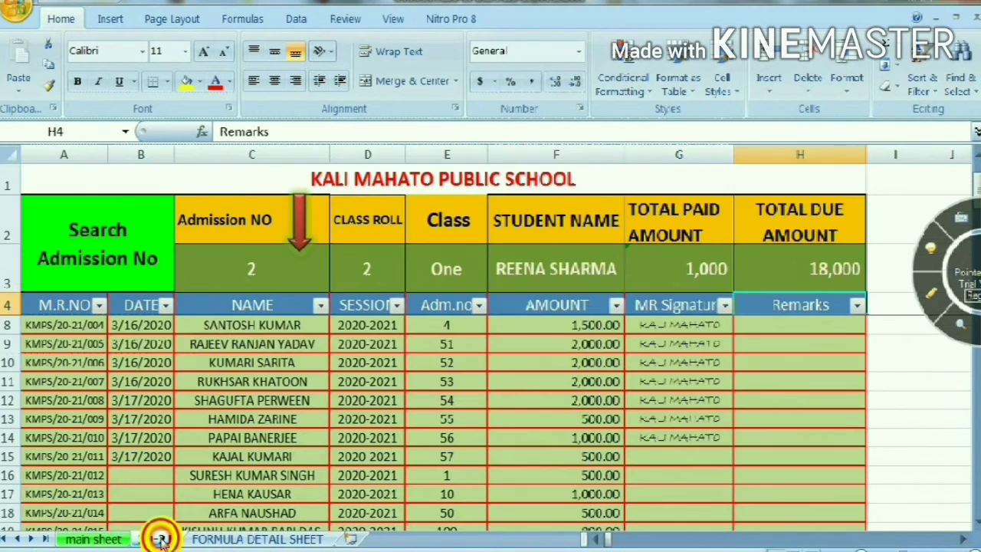
{"action": "scroll", "coordinate": [393, 430], "scroll_direction": "down", "scroll_amount": 3}
{"action": "scroll", "coordinate": [393, 431], "scroll_direction": "down", "scroll_amount": 1}
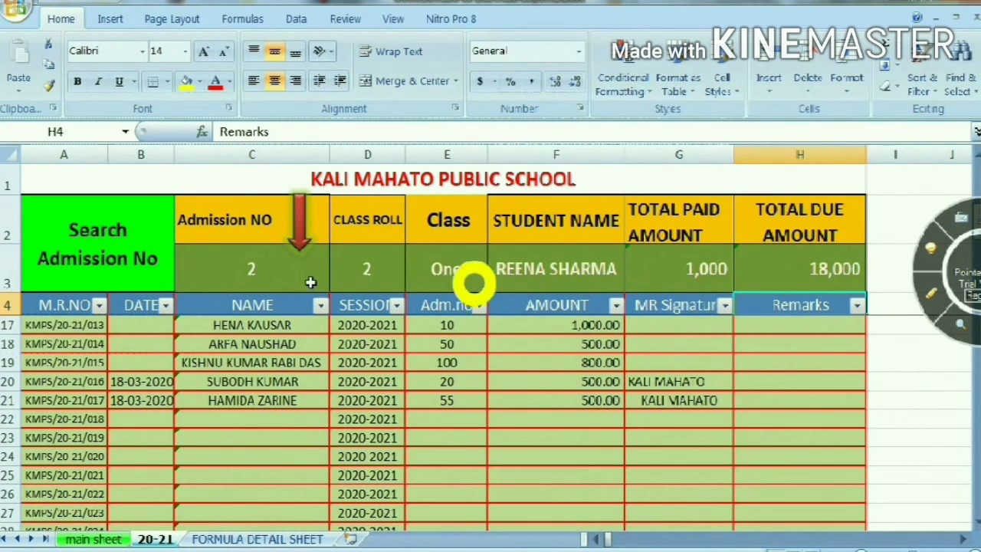
{"action": "left_click", "coordinate": [156, 415]}
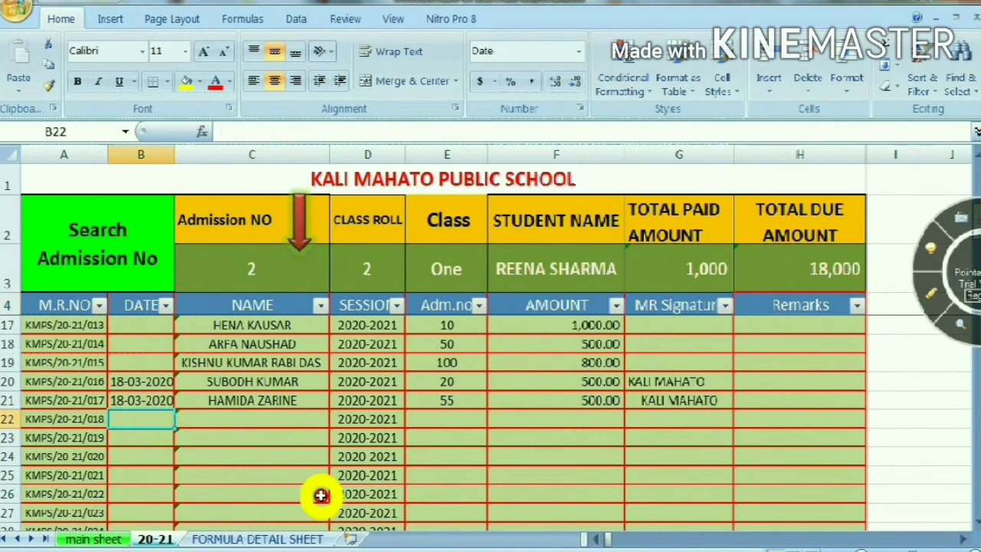
{"action": "type", "text": "19-03-2020"}
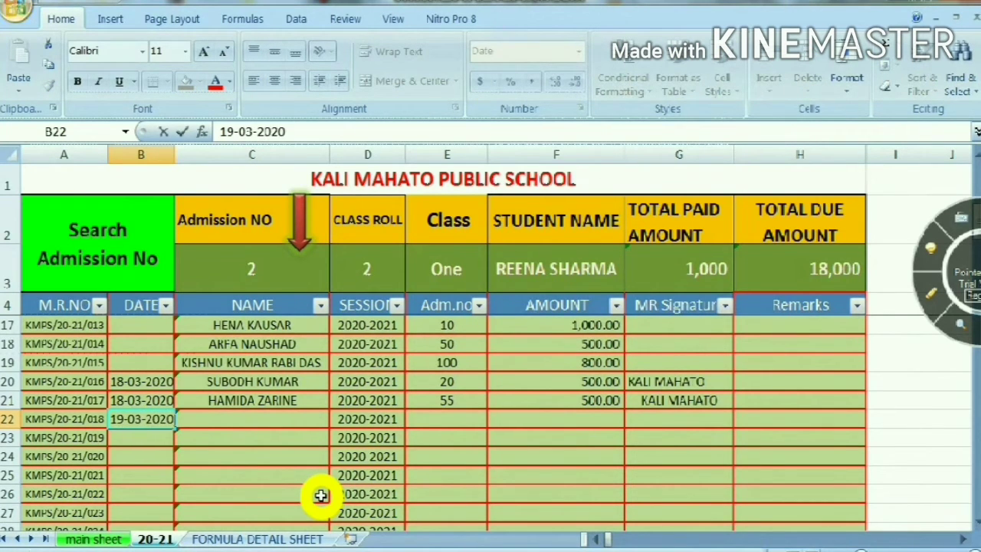
{"action": "key", "text": "Tab"}
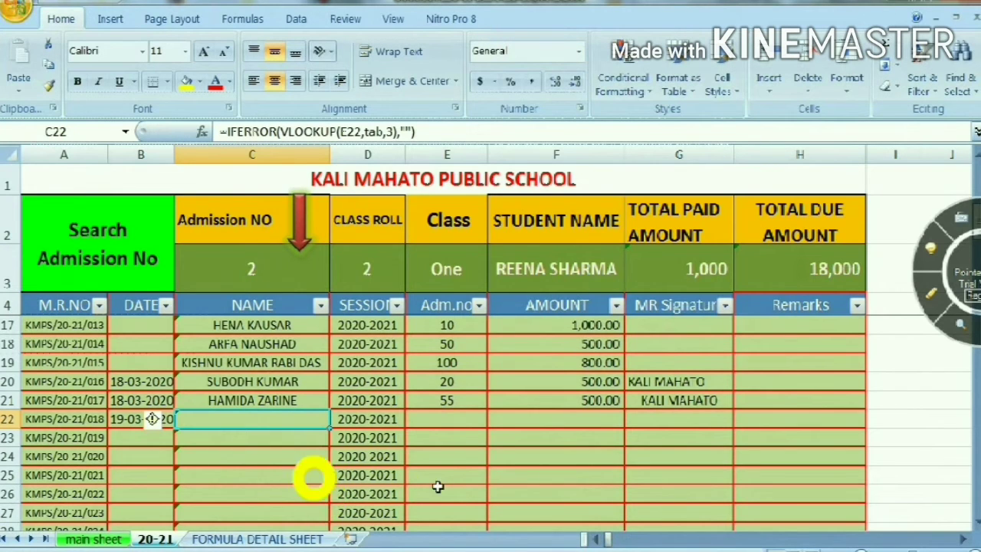
Complete receipt row 22 with the same admission number as in C3 and an amount of 10000
{"action": "left_click", "coordinate": [461, 423]}
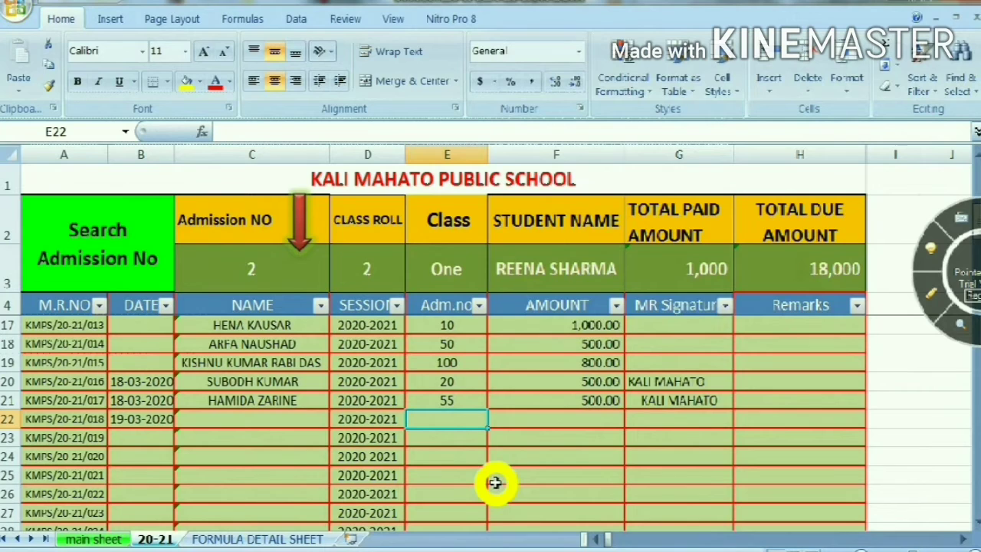
{"action": "type", "text": "2"}
{"action": "key", "text": "Tab"}
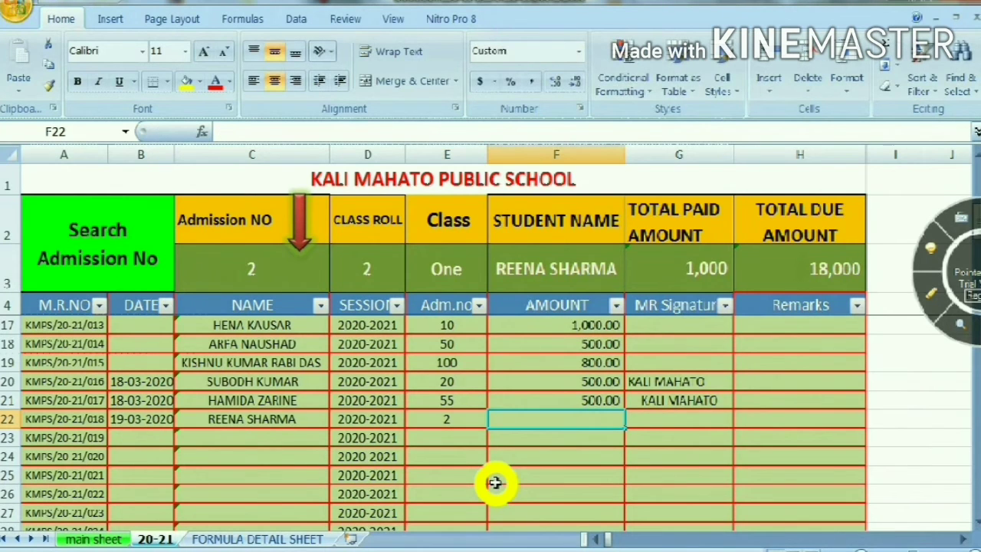
{"action": "type", "text": "10000"}
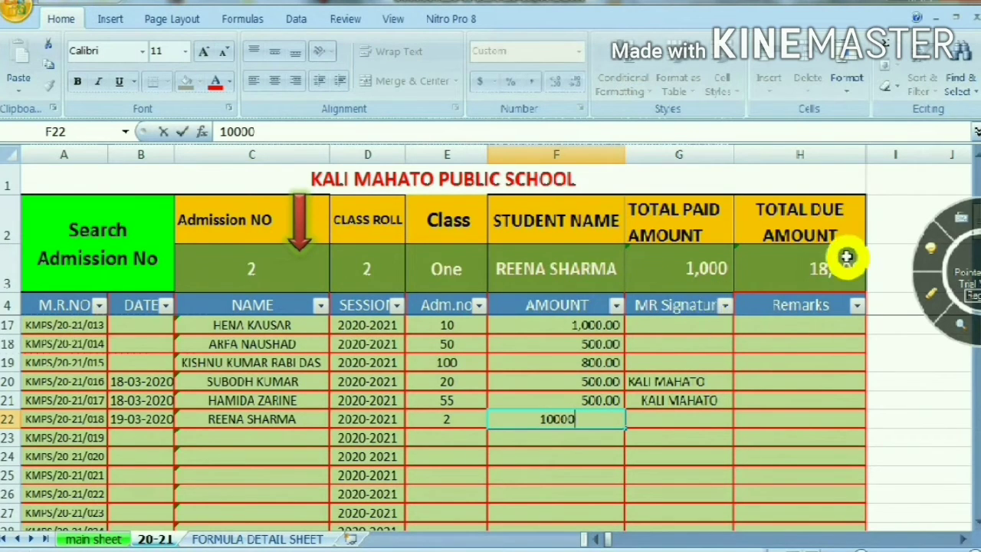
{"action": "key", "text": "Tab"}
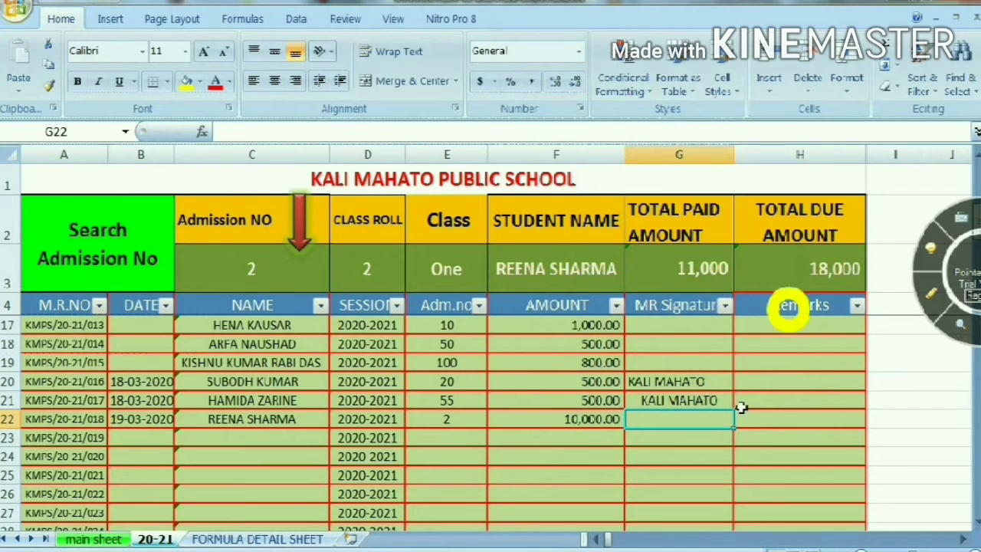
{"action": "left_click", "coordinate": [574, 432]}
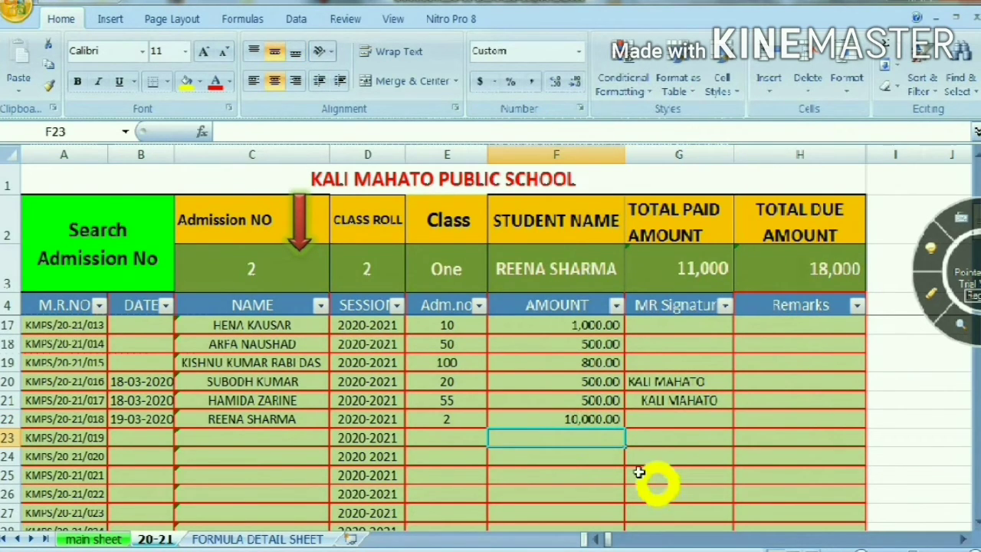
{"action": "left_click", "coordinate": [585, 417]}
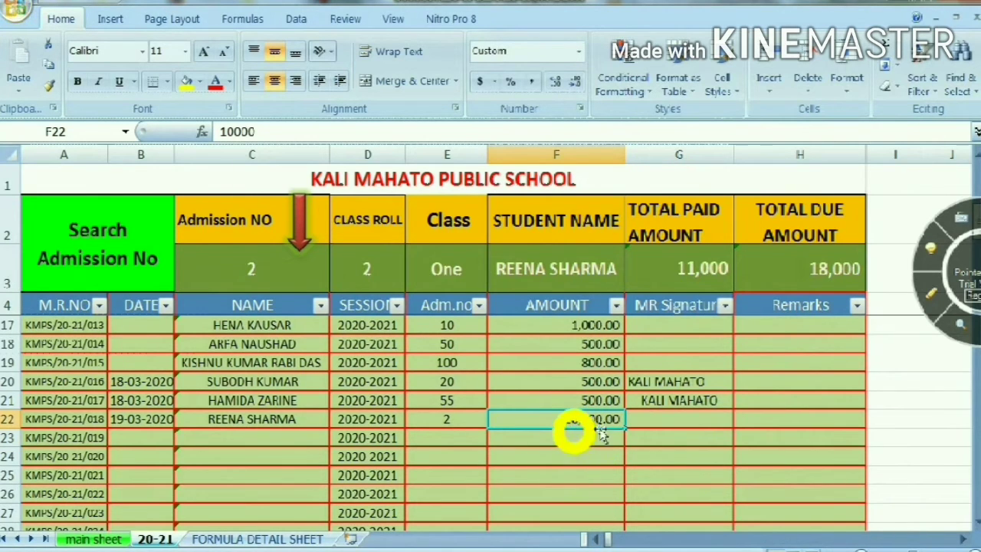
Extend the SUMIF formula in H3 to subtract the total paid amount in G3
{"action": "left_click", "coordinate": [793, 275]}
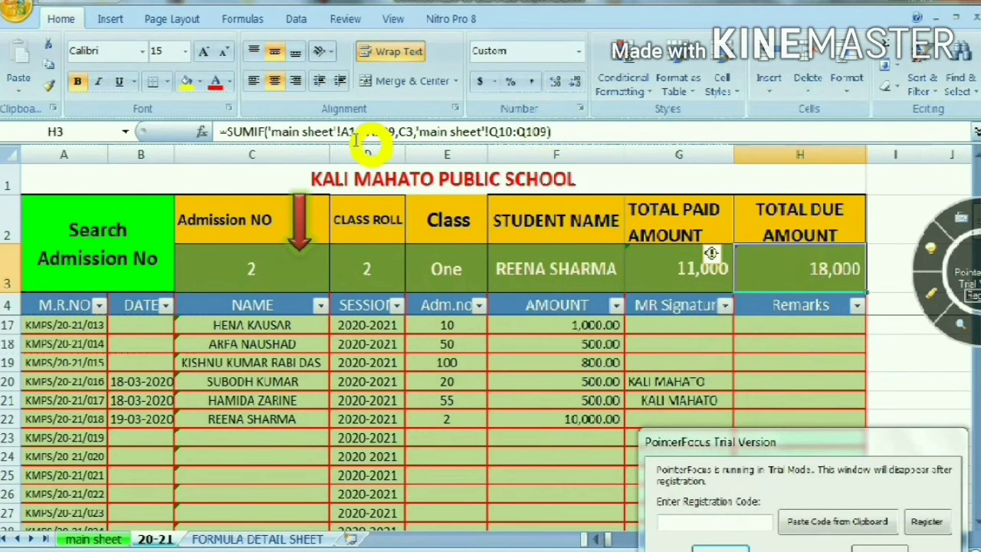
{"action": "left_click", "coordinate": [563, 134]}
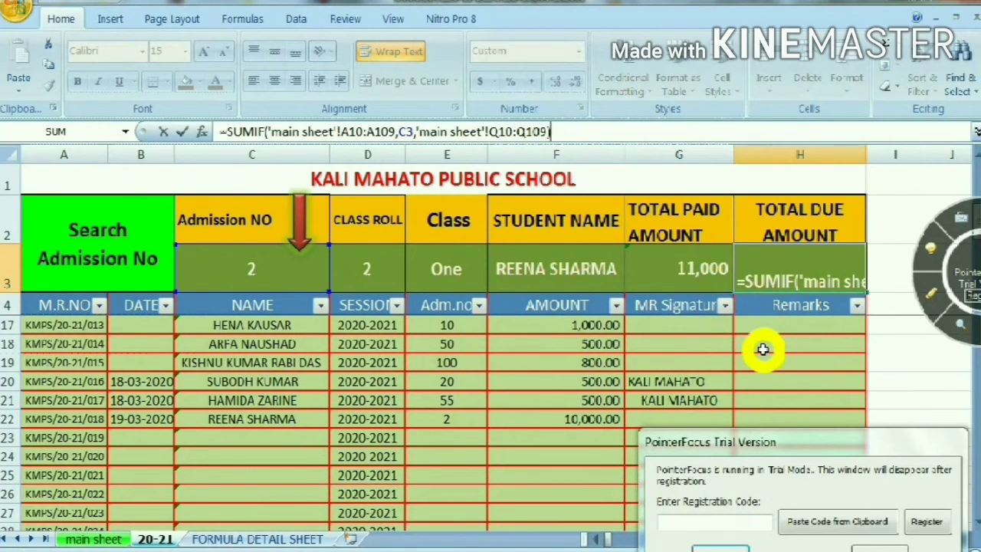
{"action": "type", "text": "-"}
{"action": "left_click", "coordinate": [683, 266]}
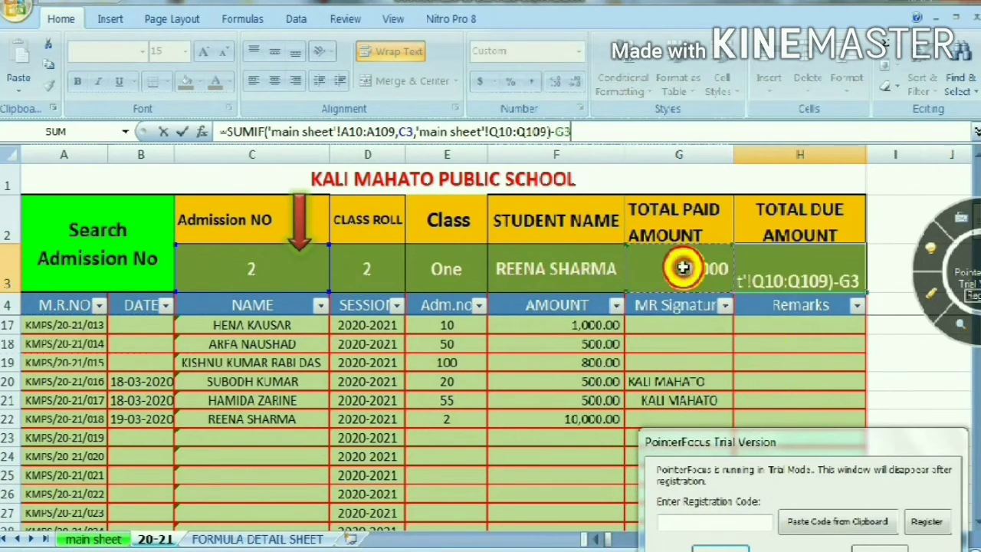
{"action": "key", "text": "Return"}
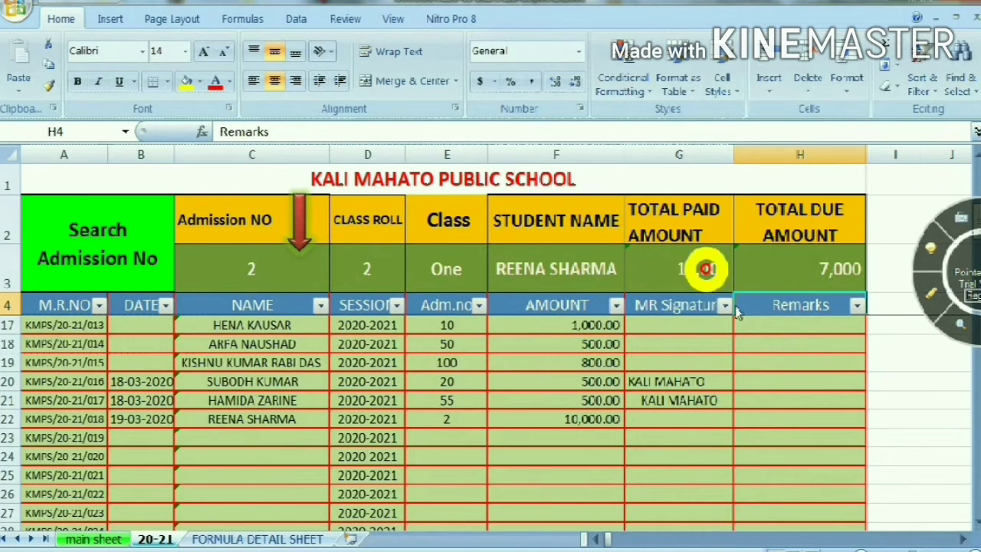
{"action": "left_click", "coordinate": [792, 276]}
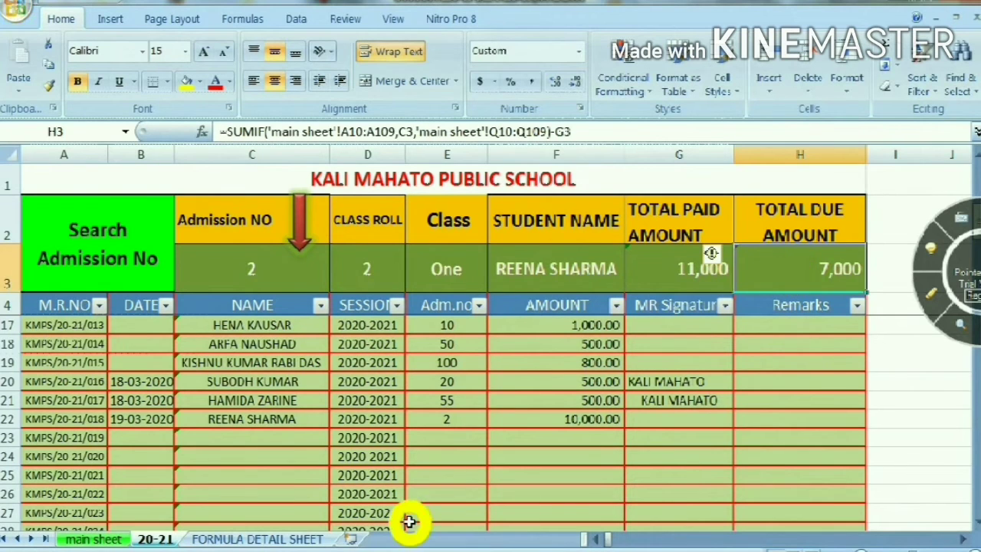
Enter the admission number from receipt row 17 in cell E23 of the next receipt
{"action": "left_click", "coordinate": [425, 438]}
{"action": "type", "text": "10"}
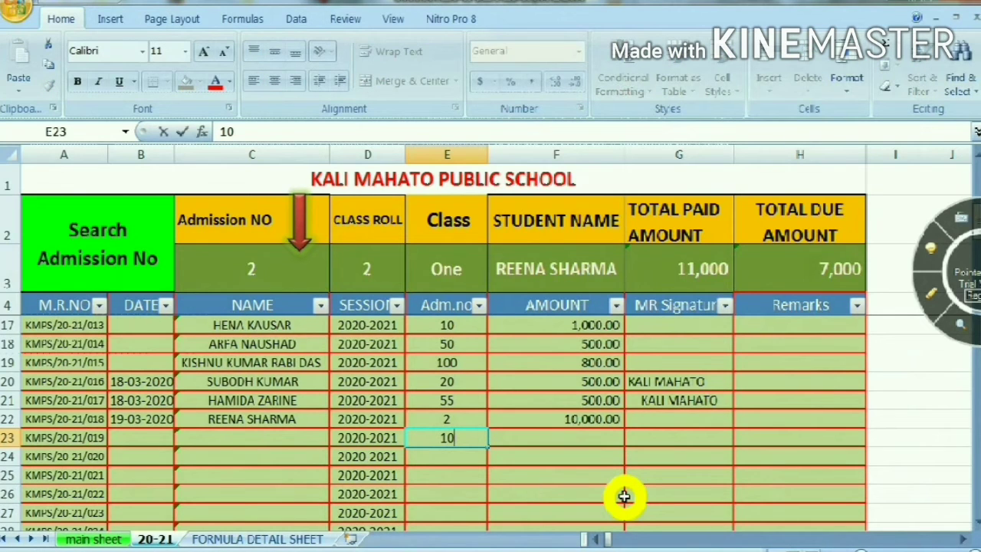
{"action": "key", "text": "Tab"}
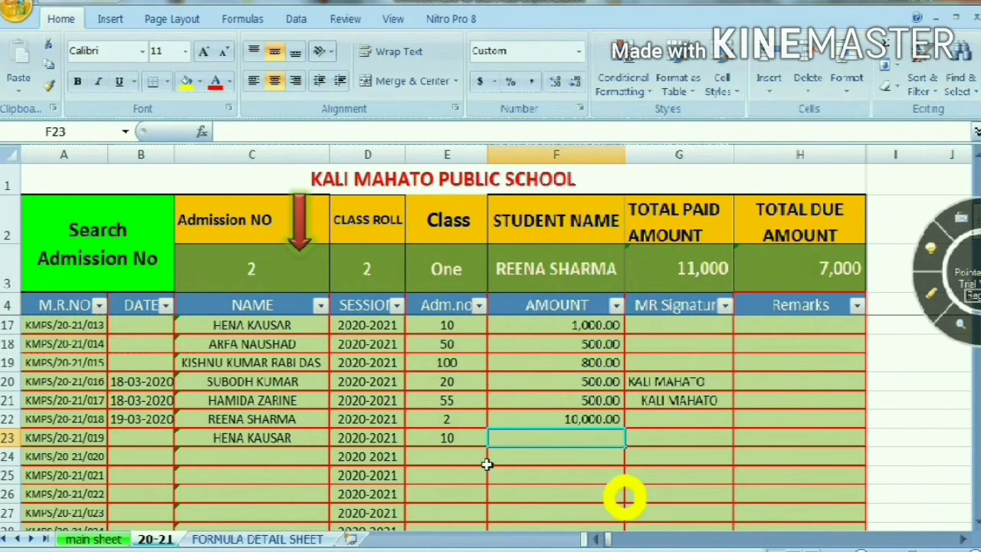
Set the search admission number in C3 to the one entered in receipt row 23
{"action": "left_click", "coordinate": [295, 276]}
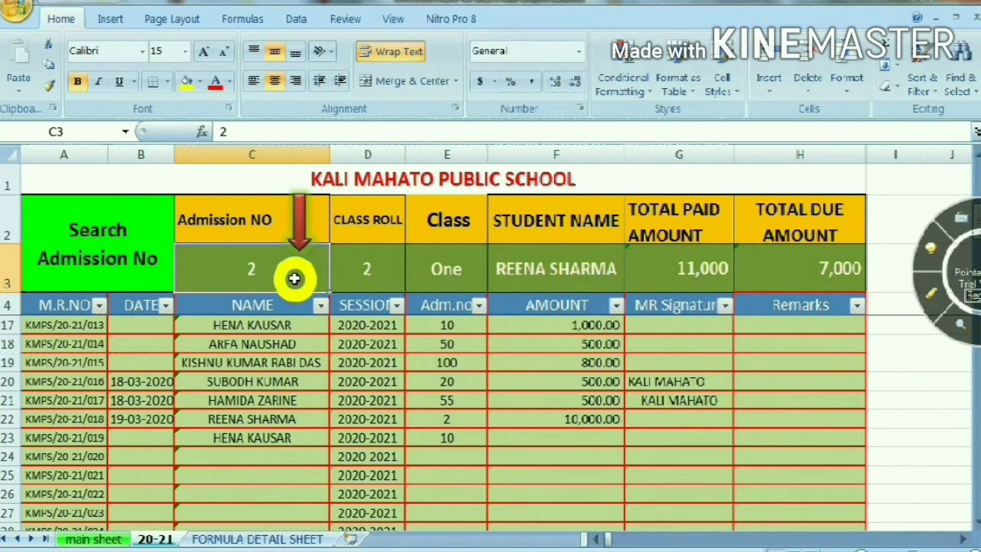
{"action": "type", "text": "10"}
{"action": "key", "text": "Return"}
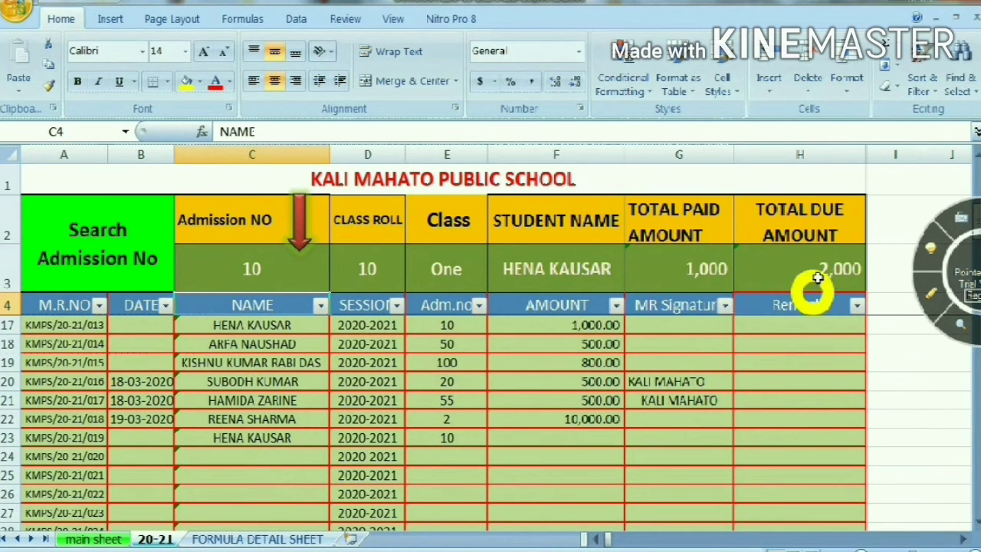
Enter an amount of 500 in F23 of receipt row 23 and check the row's name cell
{"action": "left_click", "coordinate": [528, 439]}
{"action": "type", "text": "50"}
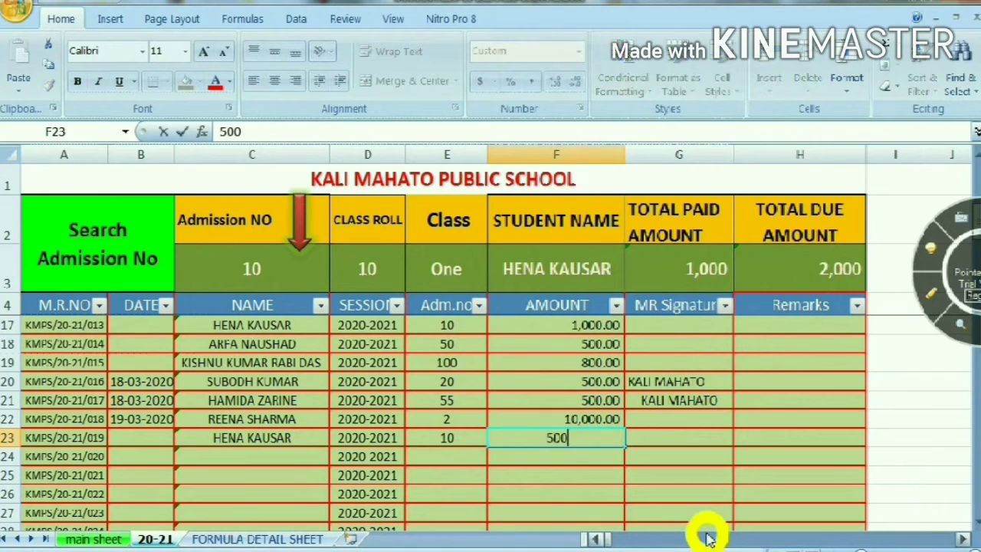
{"action": "type", "text": "0"}
{"action": "key", "text": "Return"}
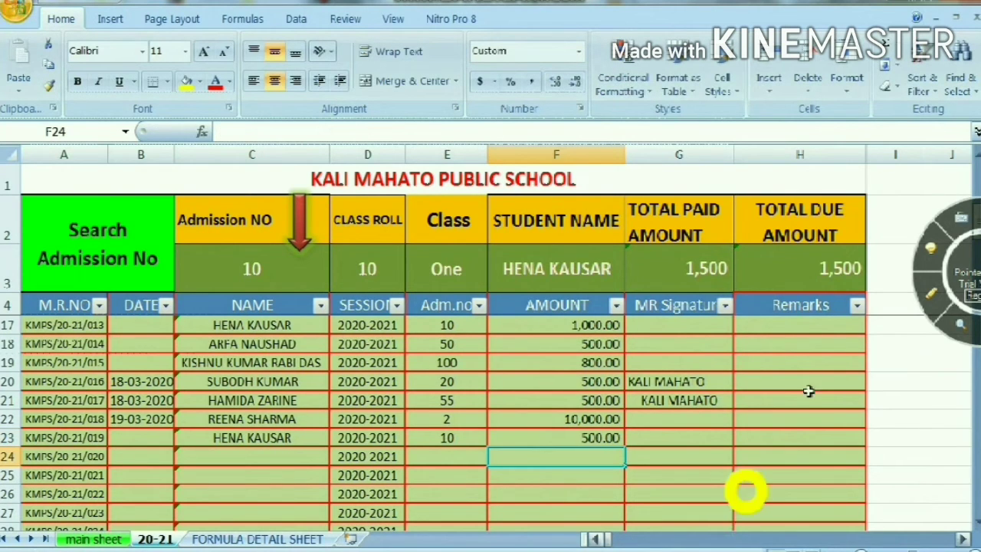
{"action": "left_click", "coordinate": [131, 439]}
{"action": "left_click", "coordinate": [250, 443]}
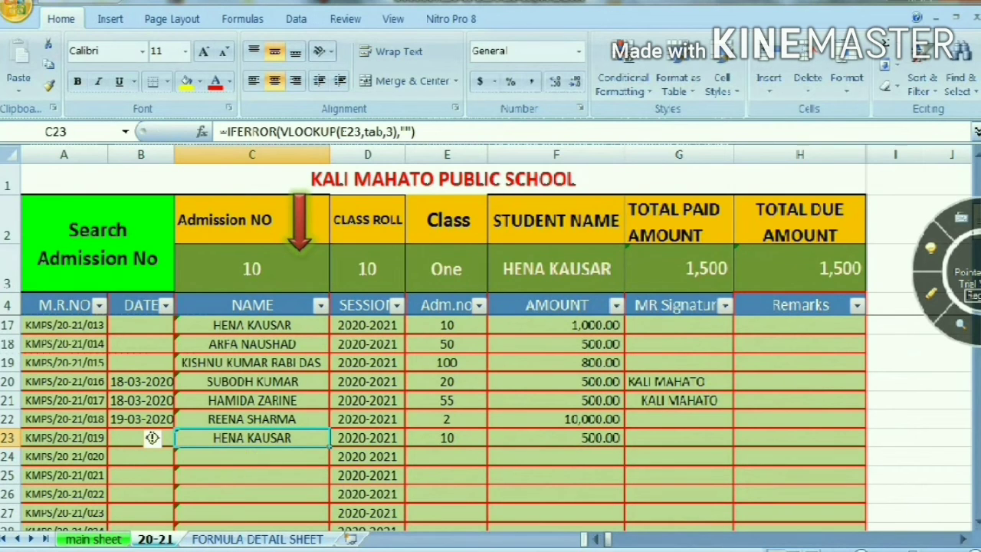
Start a VLOOKUP formula in name cell C24 with the row's admission number cell E24 as the lookup value
{"action": "mouse_move", "coordinate": [399, 548]}
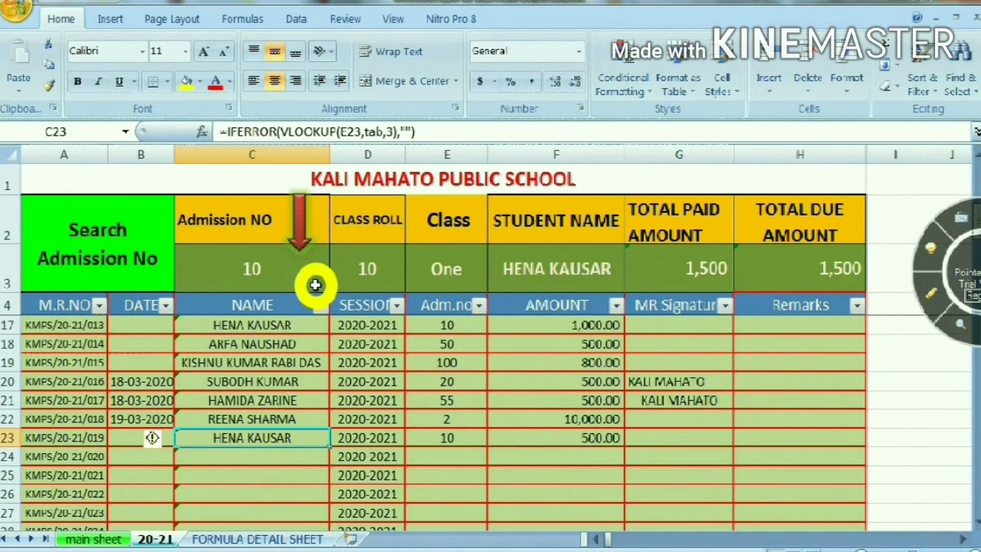
{"action": "left_click", "coordinate": [282, 462]}
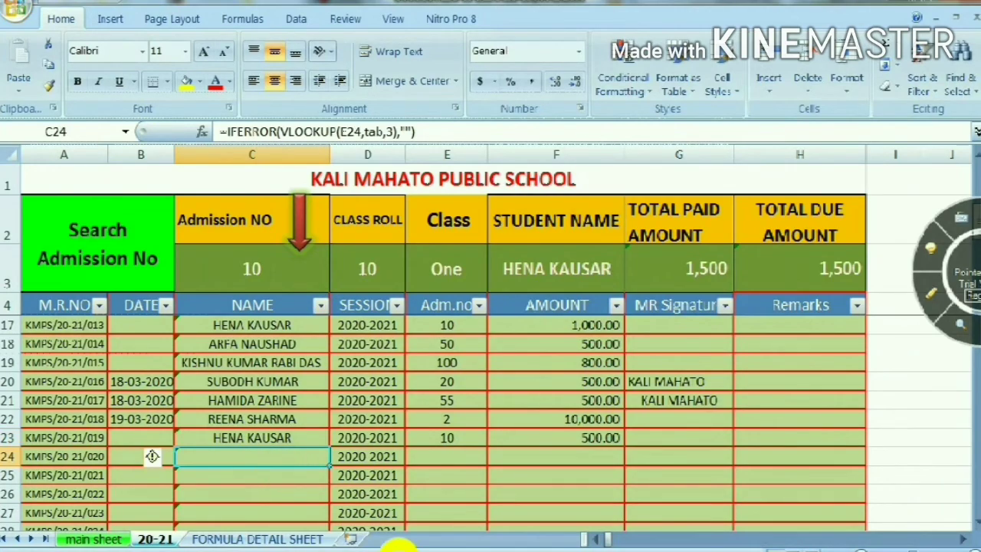
{"action": "type", "text": "=l"}
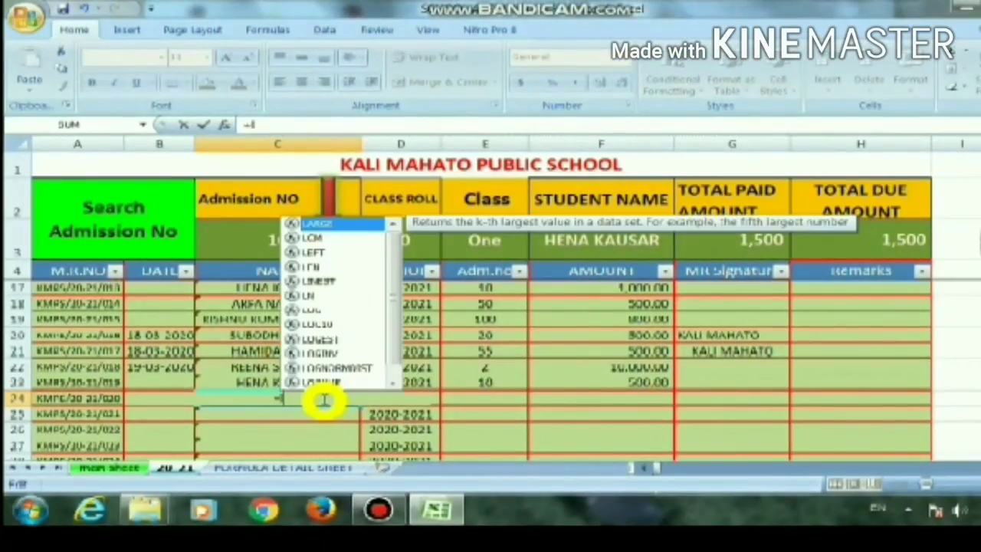
{"action": "key", "text": "BackSpace"}
{"action": "type", "text": "vl"}
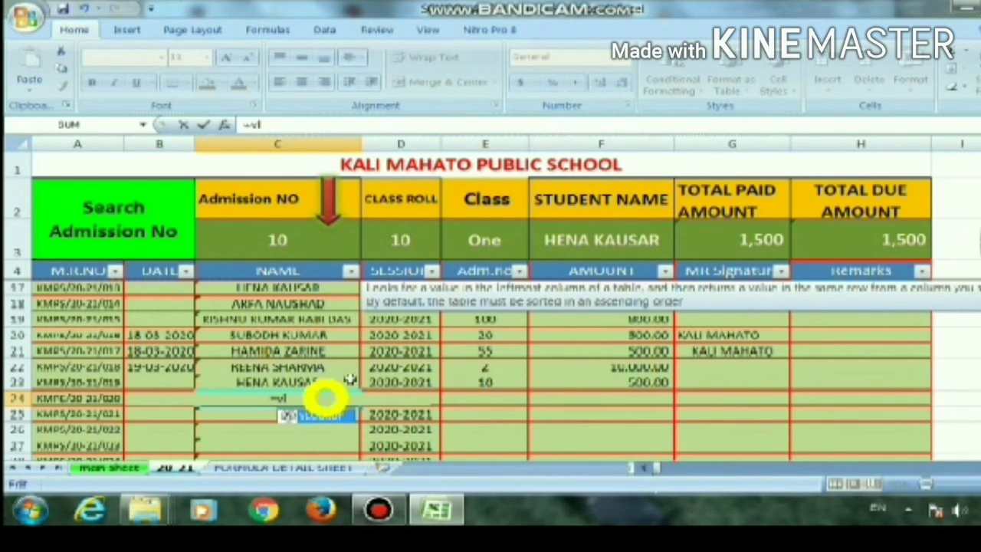
{"action": "double_click", "coordinate": [331, 418]}
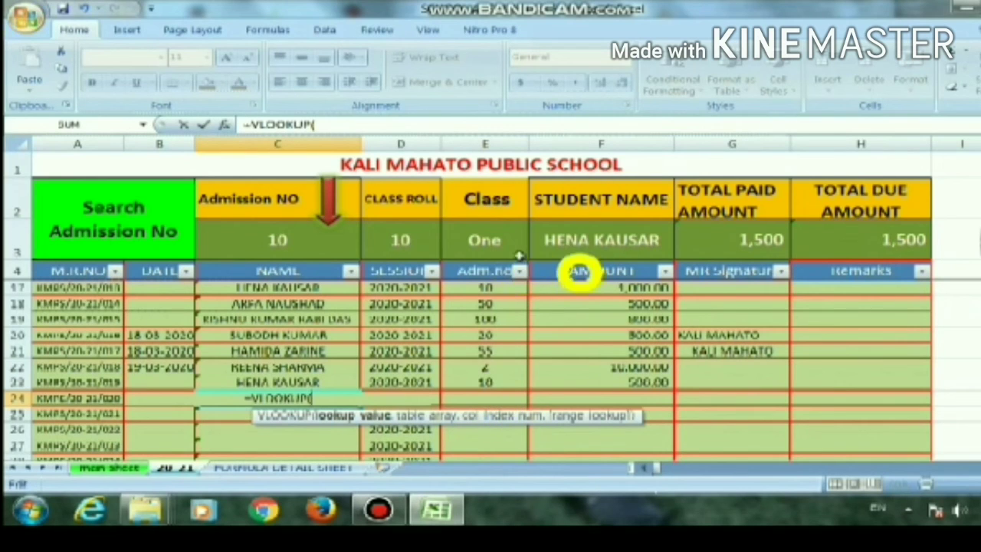
{"action": "left_click", "coordinate": [487, 393]}
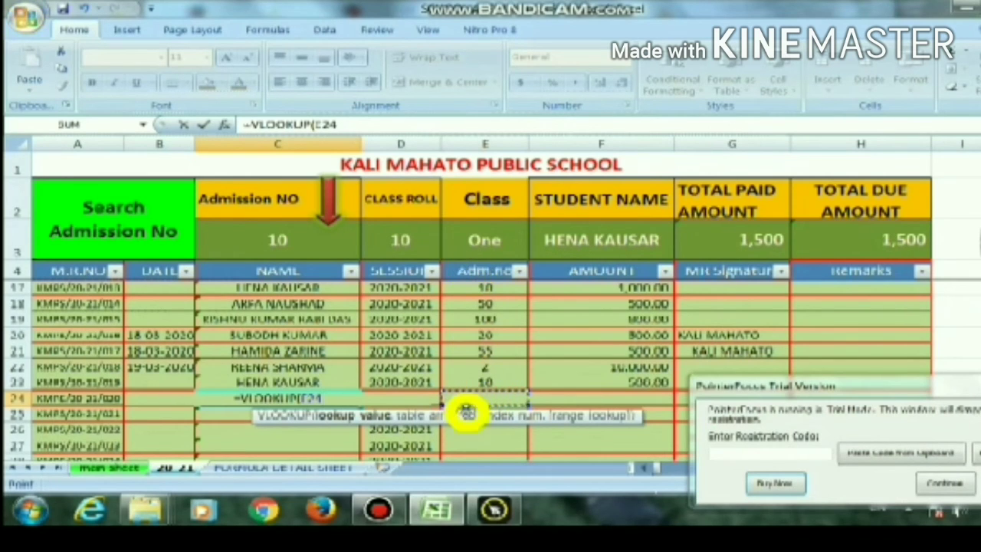
{"action": "left_click", "coordinate": [942, 483]}
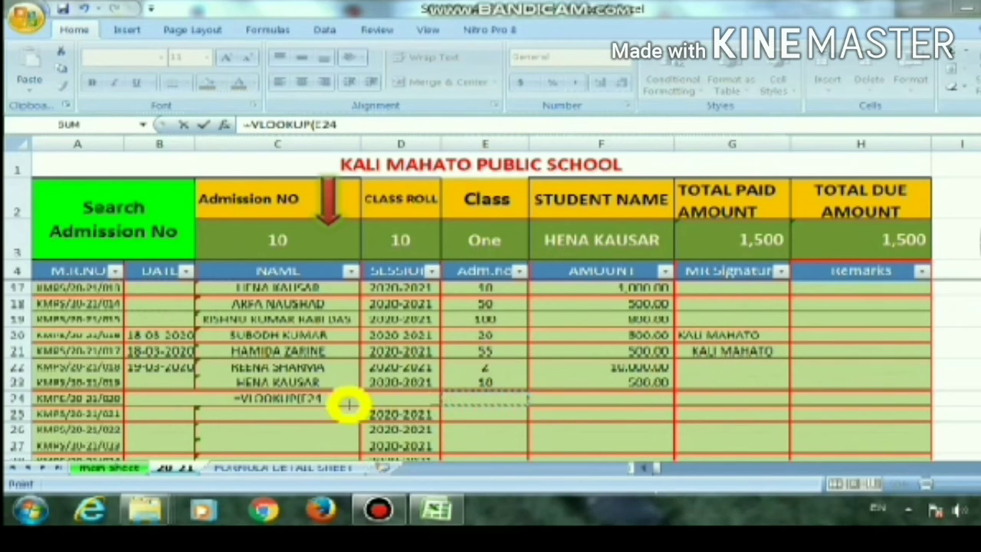
{"action": "left_click", "coordinate": [338, 122]}
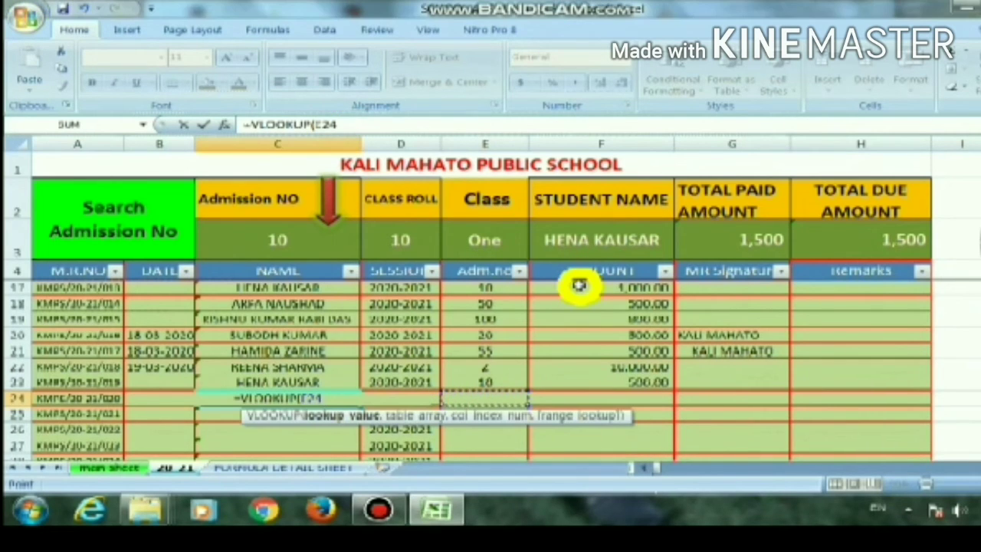
{"action": "type", "text": ","}
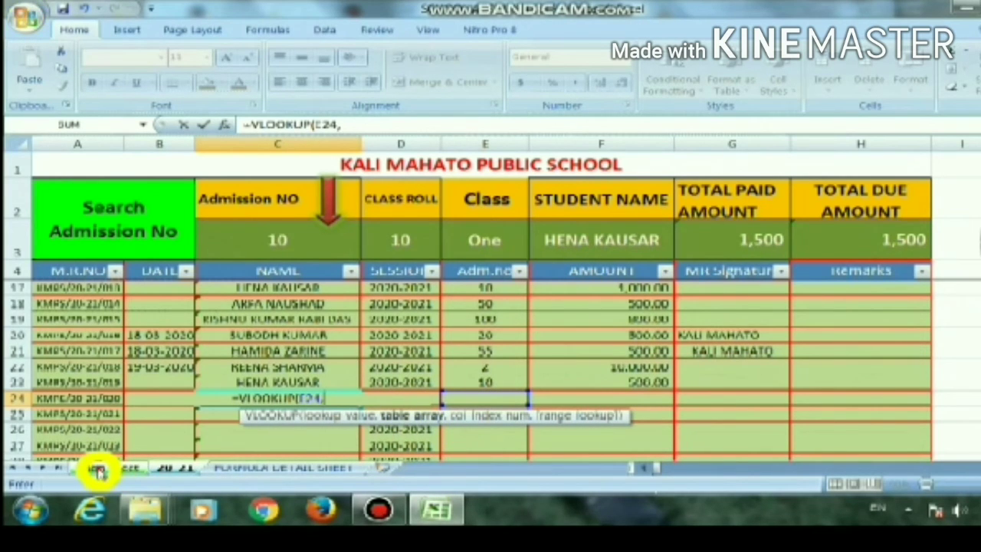
Complete the VLOOKUP formula with range A8:Q110 of the main sheet as the table array and column index 3
{"action": "left_click", "coordinate": [98, 470]}
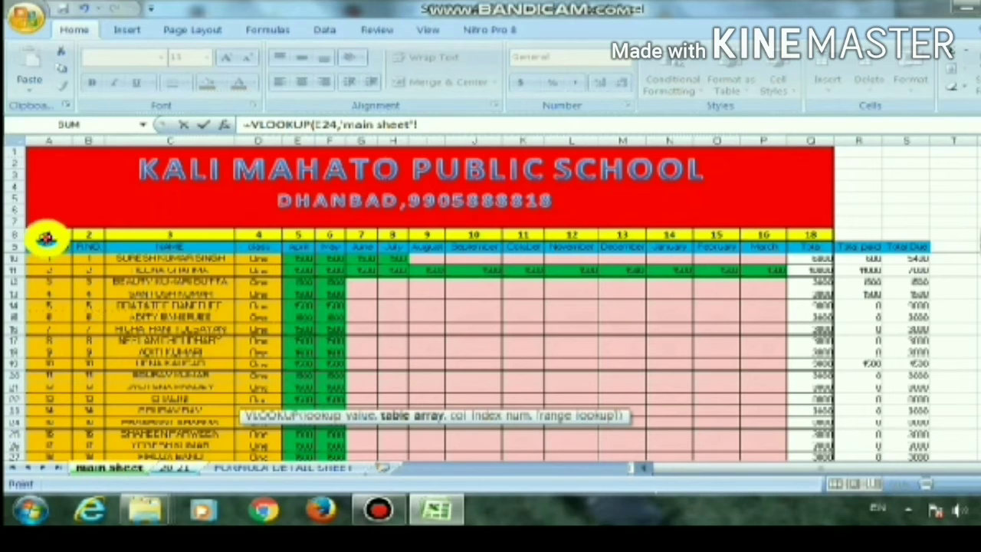
{"action": "left_click_drag", "start_coordinate": [46, 238], "coordinate": [822, 330]}
{"action": "left_click", "coordinate": [497, 122]}
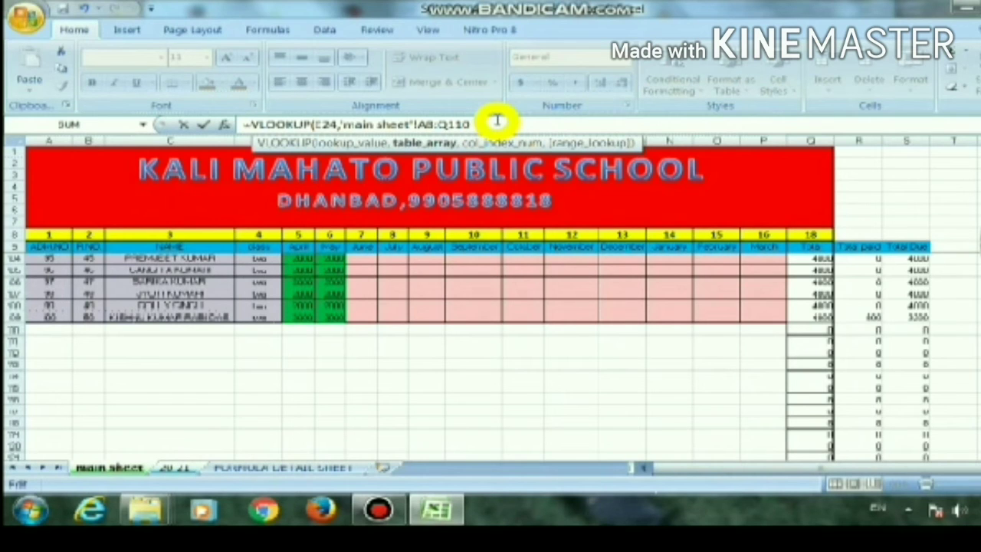
{"action": "type", "text": ",3"}
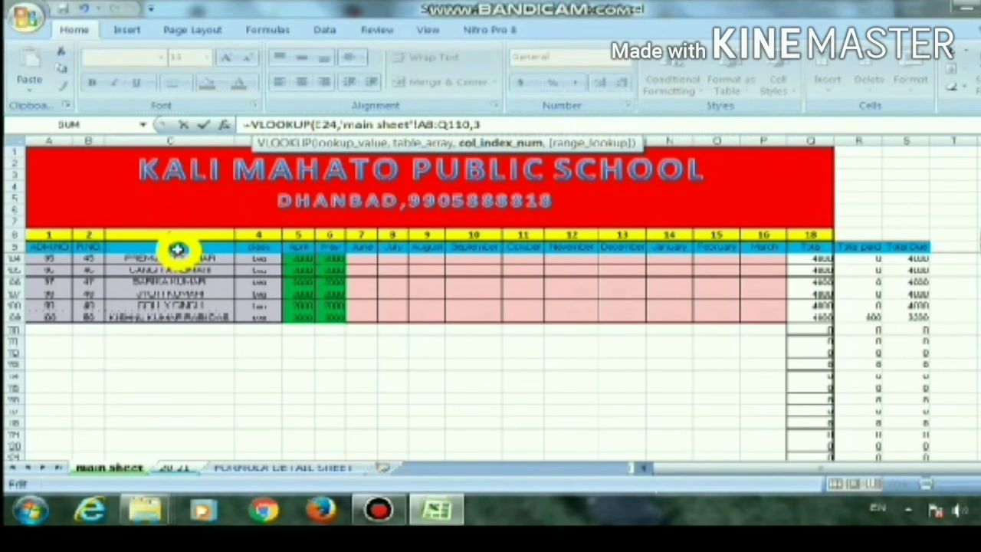
{"action": "key", "text": "Return"}
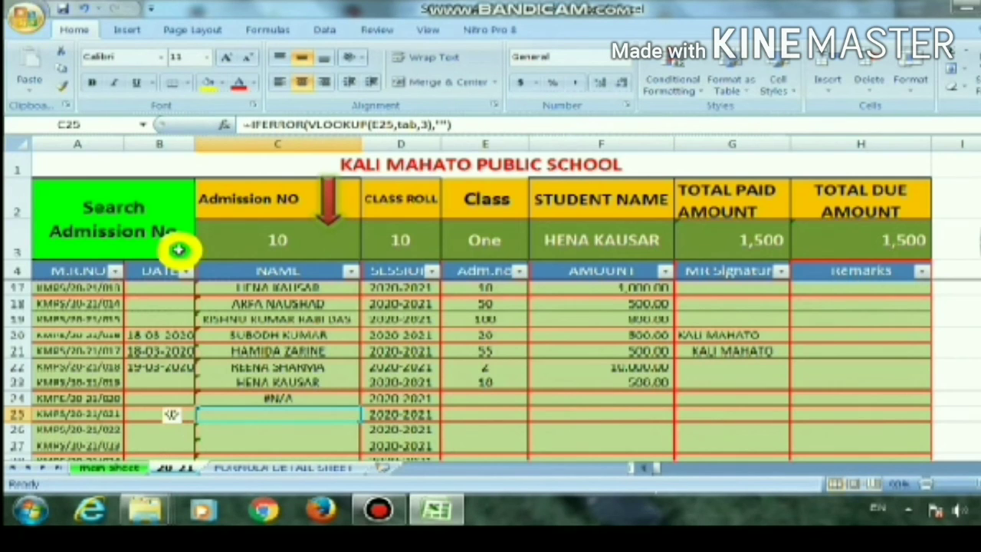
Test the name lookup in C24 by entering the admission number from receipt row 20 in E24, and clear E24 again
{"action": "left_click", "coordinate": [283, 397]}
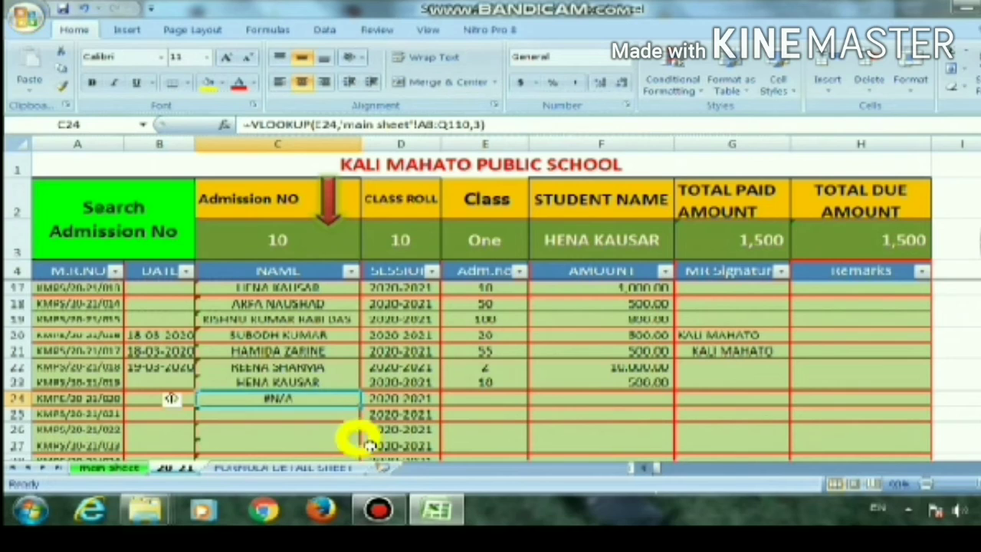
{"action": "left_click", "coordinate": [474, 399]}
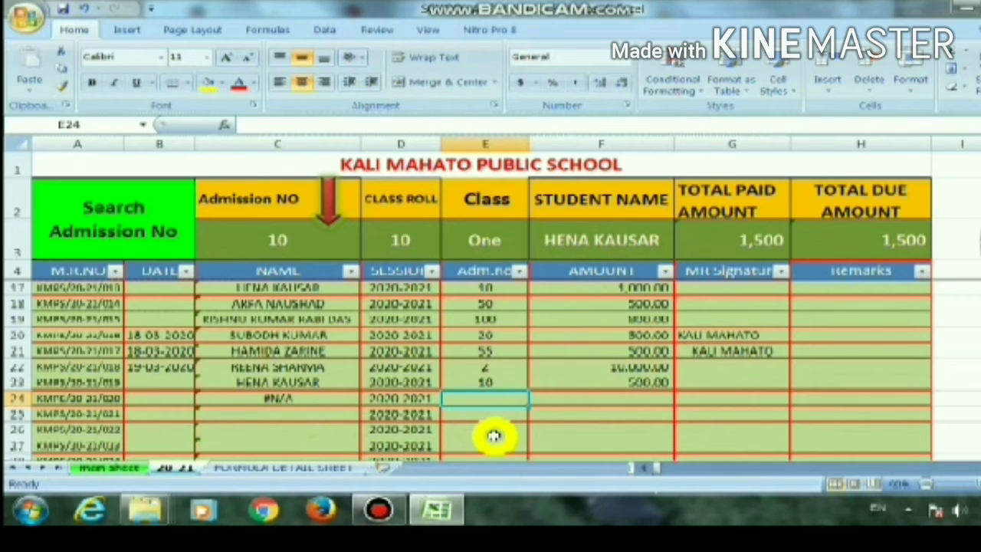
{"action": "type", "text": "20"}
{"action": "key", "text": "Return"}
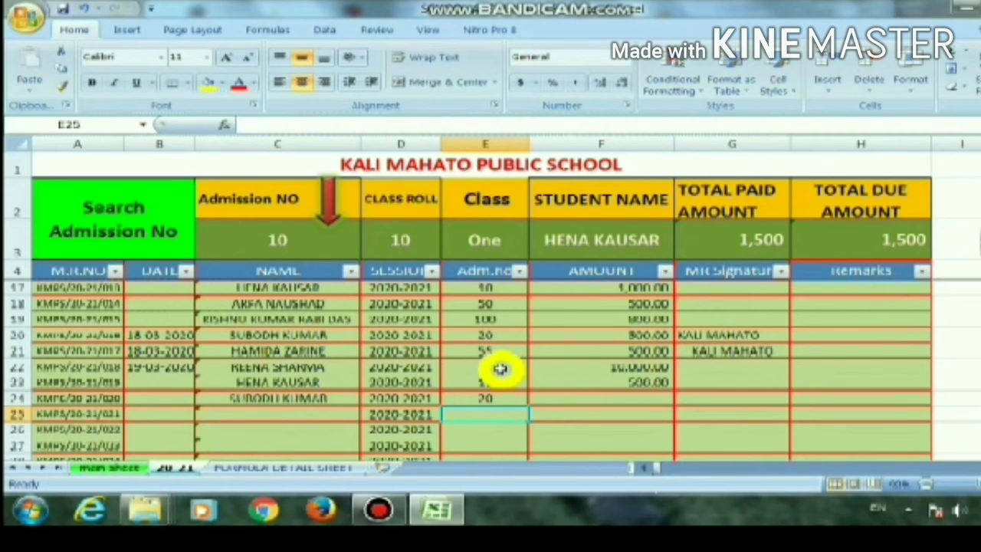
{"action": "left_click", "coordinate": [494, 397]}
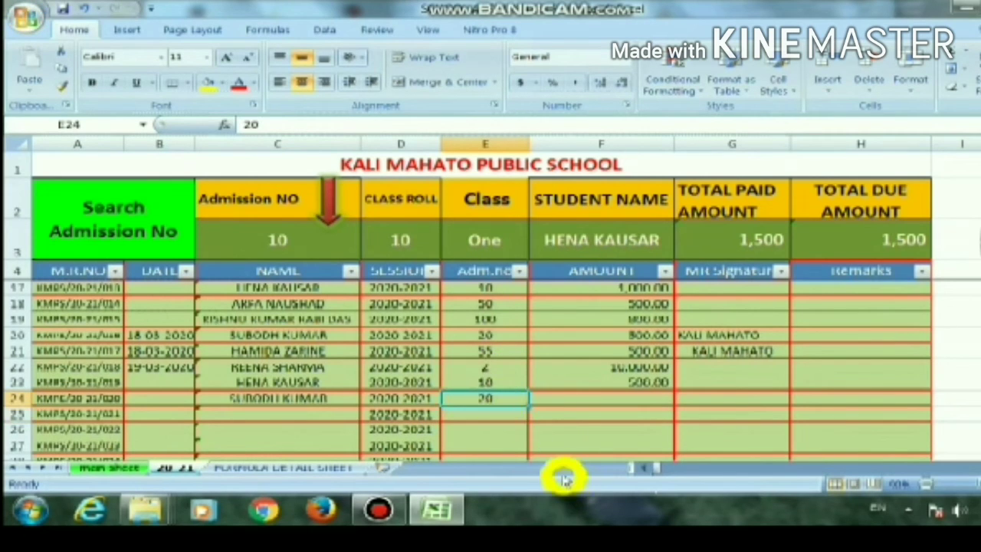
{"action": "key", "text": "Delete"}
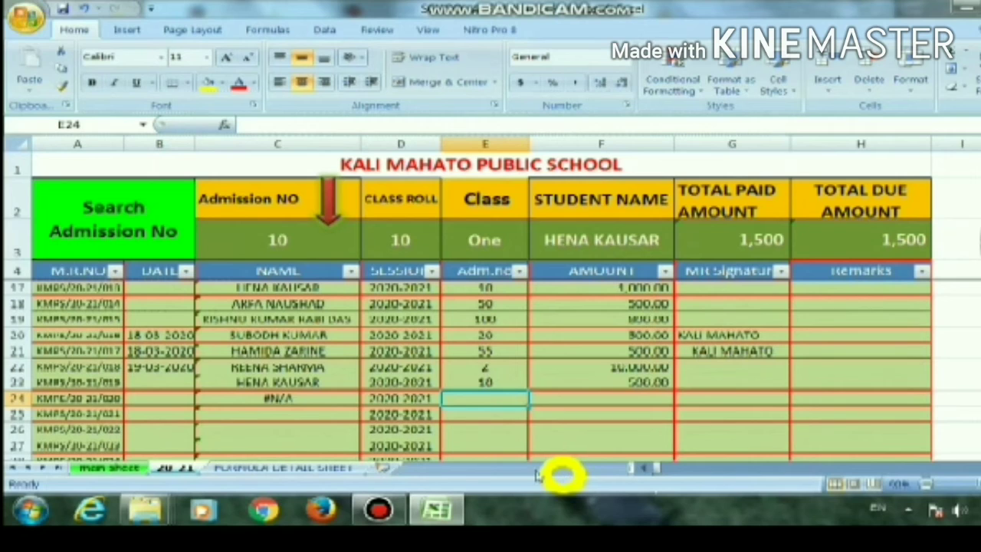
Clear the admission number in E23 and inspect the IFERROR formula in name cell C23
{"action": "left_click", "coordinate": [479, 383]}
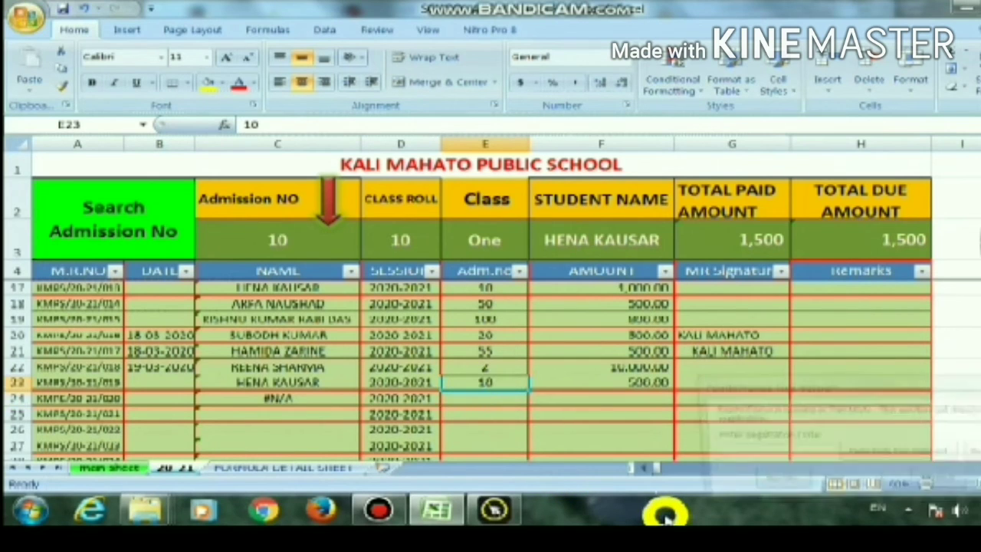
{"action": "key", "text": "Delete"}
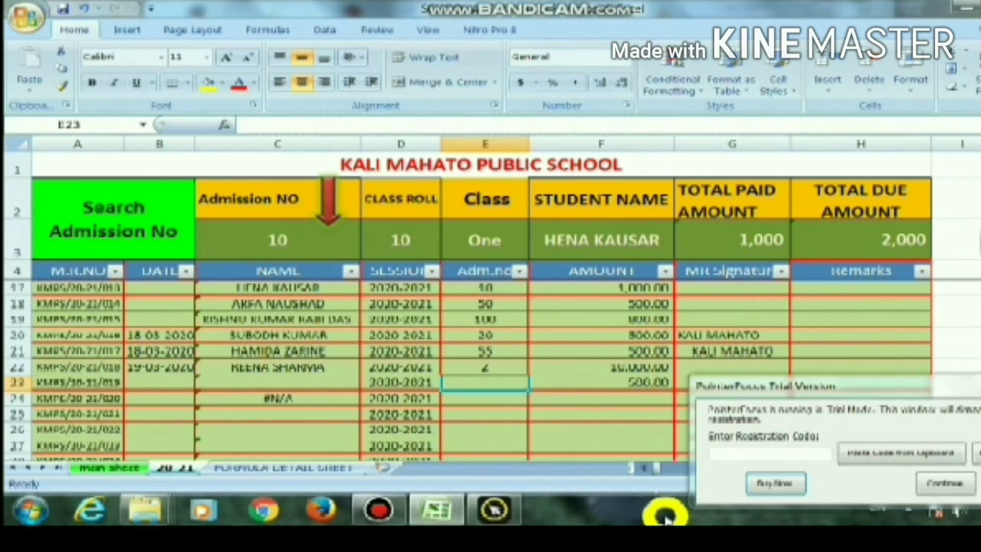
{"action": "left_click", "coordinate": [329, 382]}
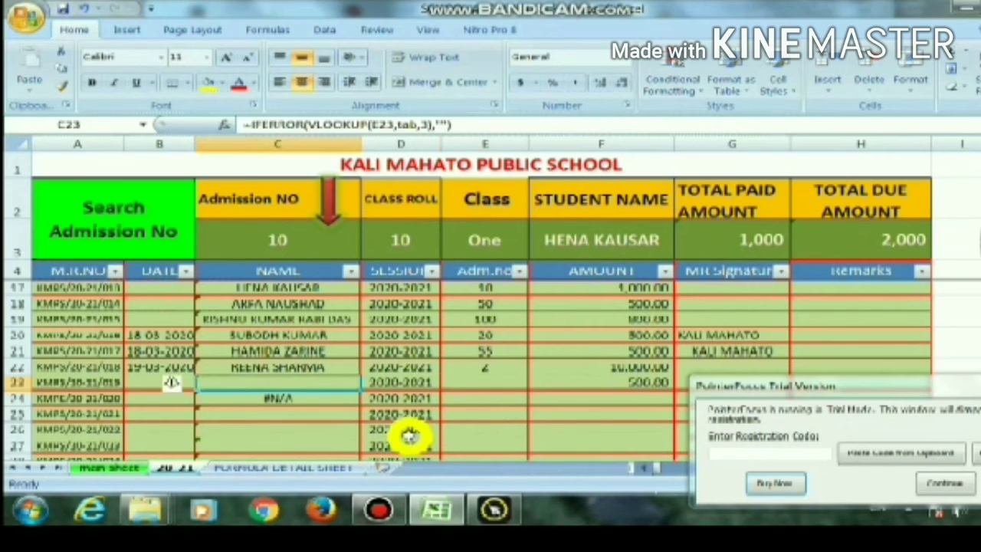
Wrap the VLOOKUP formula in C24 in IFERROR with an empty string "" as the value if error
{"action": "left_click", "coordinate": [328, 398]}
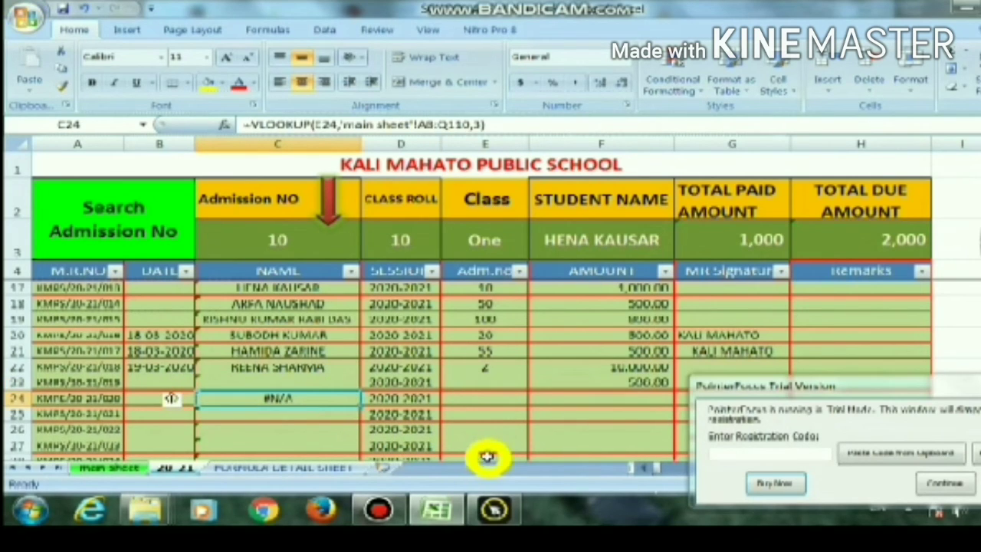
{"action": "key", "text": "F2"}
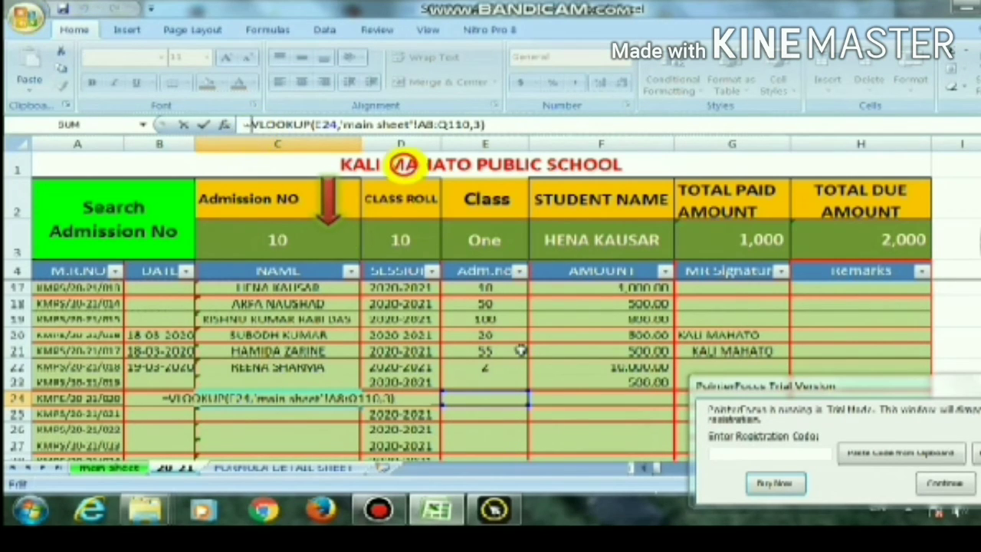
{"action": "type", "text": "IF"}
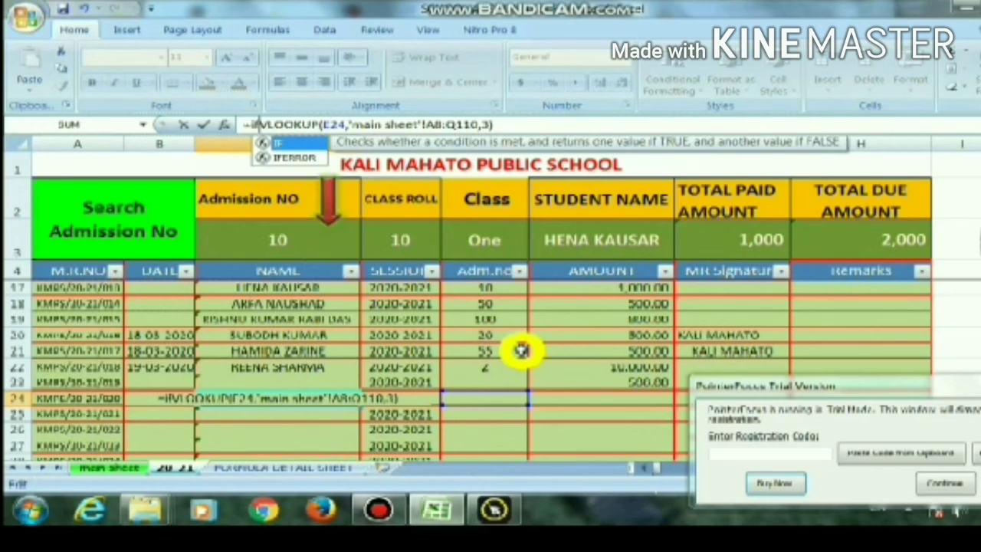
{"action": "key", "text": "Down"}
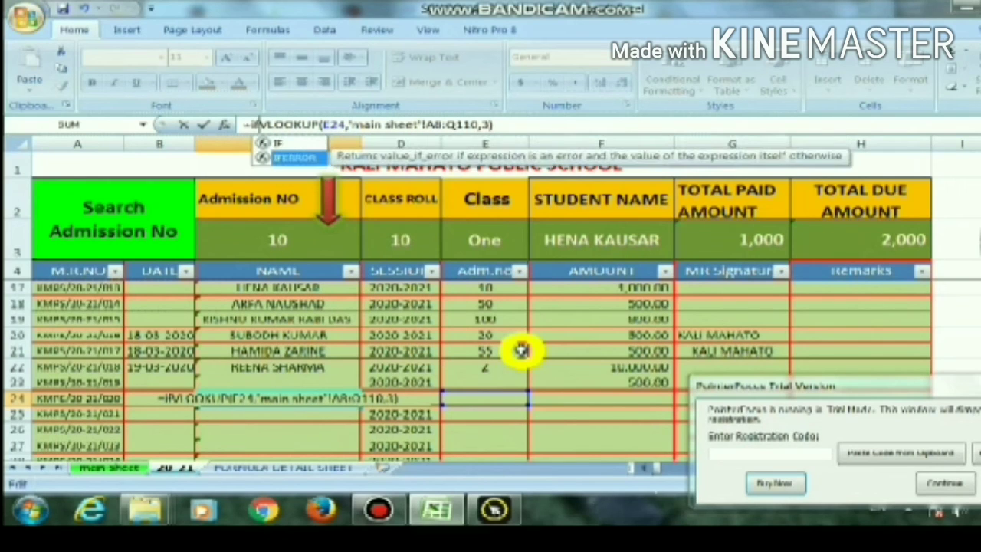
{"action": "key", "text": "Tab"}
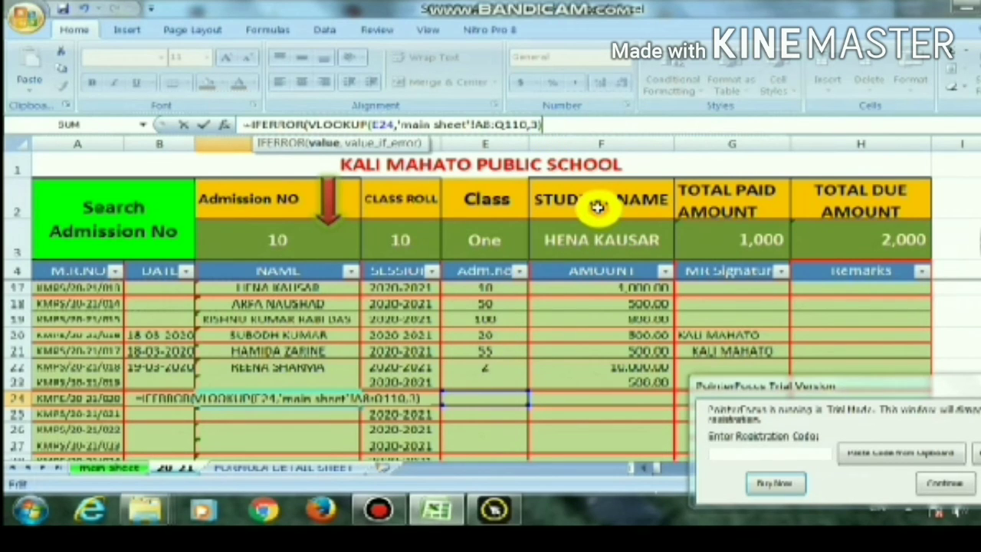
{"action": "type", "text": ","}
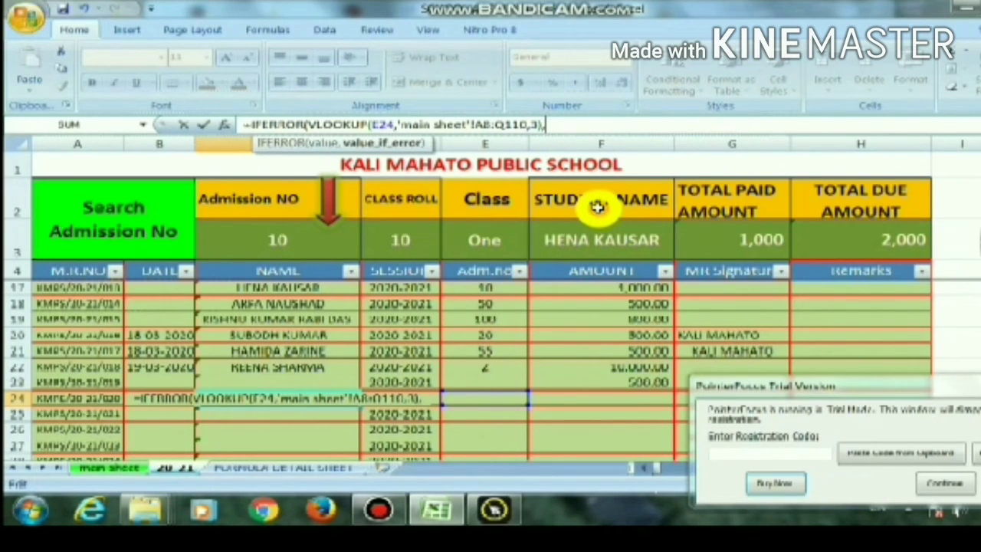
{"action": "type", "text": "\"\""}
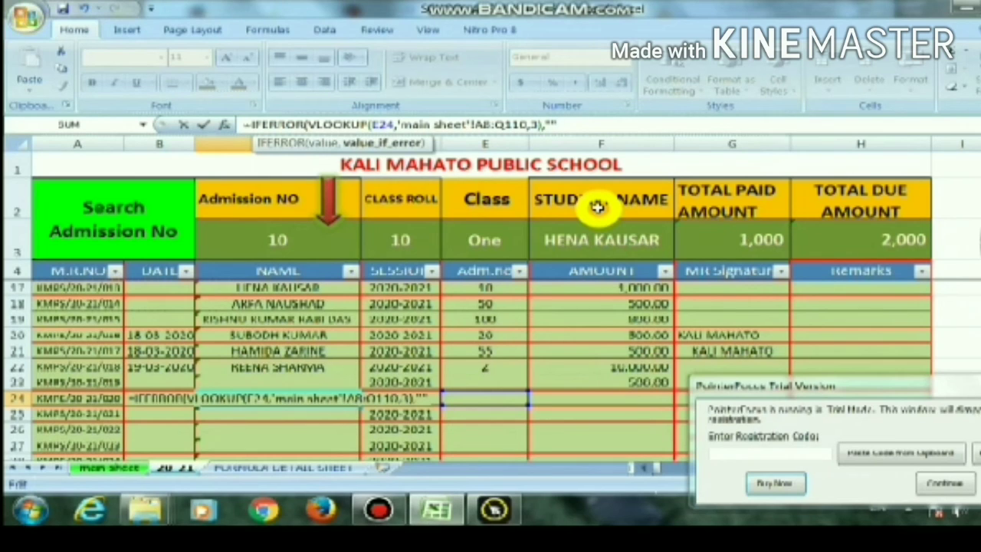
{"action": "type", "text": ")"}
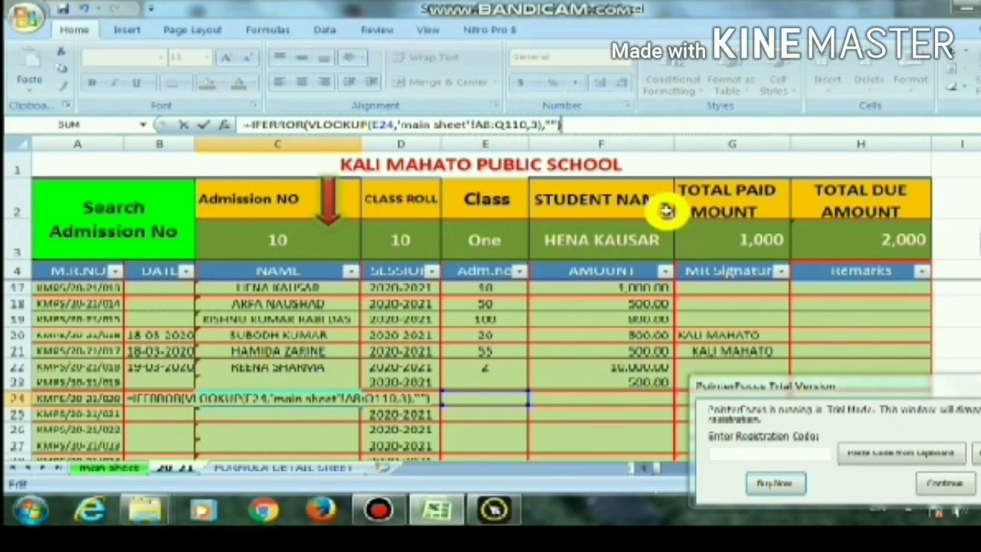
{"action": "key", "text": "Return"}
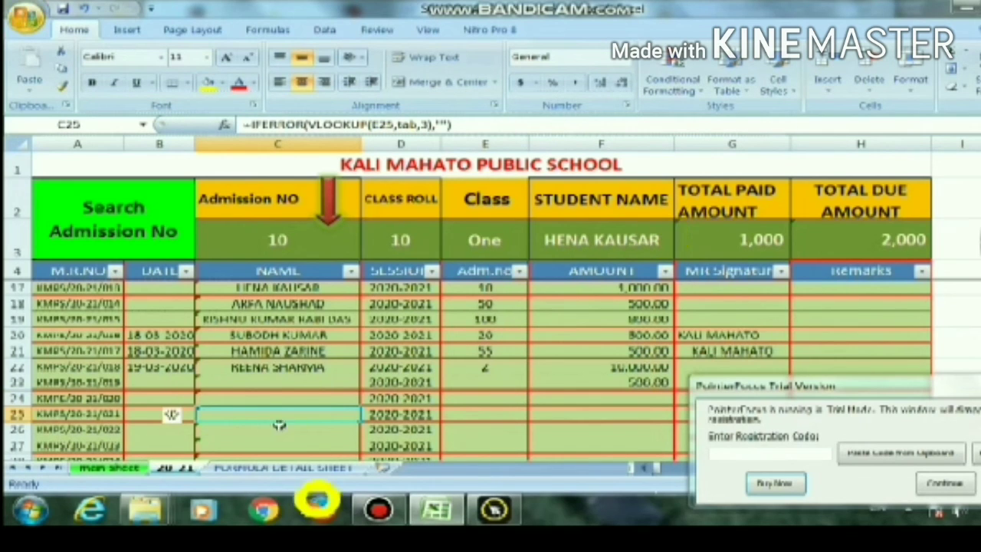
Enter another student's admission number in E24 to test the IFERROR name lookup in receipt row 24
{"action": "left_click", "coordinate": [278, 399]}
{"action": "left_click", "coordinate": [467, 400]}
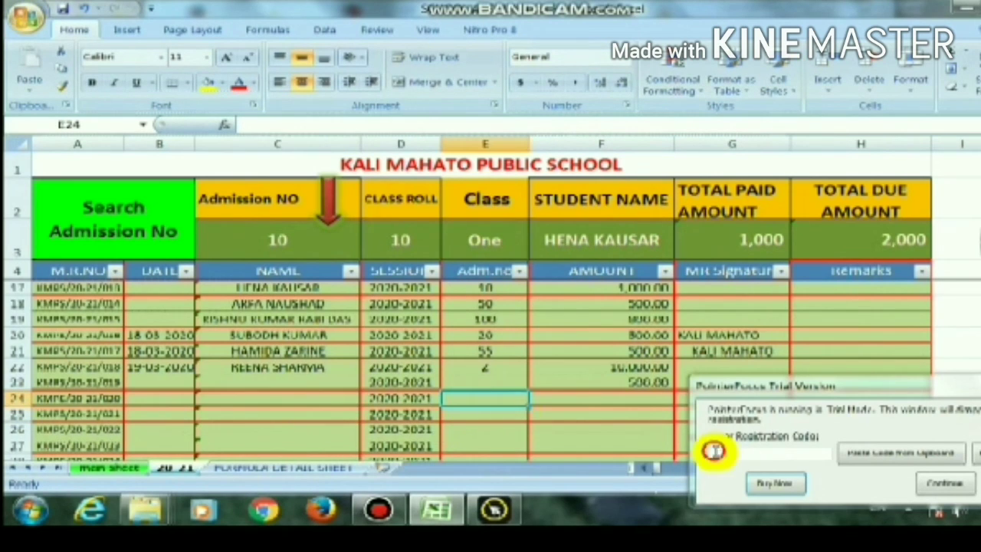
{"action": "type", "text": "15"}
{"action": "key", "text": "Return"}
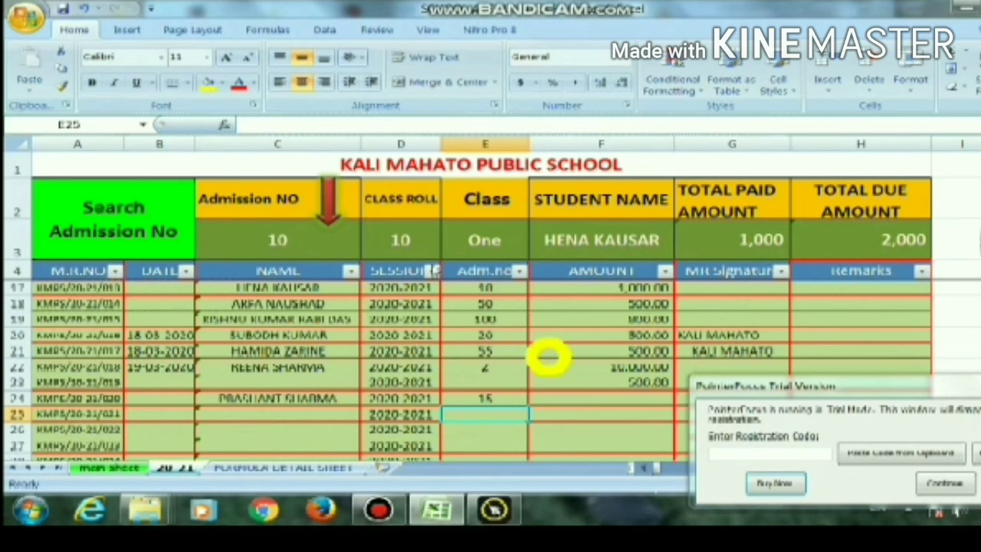
Dismiss the PointerFocus trial notices, view the fee table on the main sheet, and return to the 20_21 receipts sheet
{"action": "left_click", "coordinate": [936, 482]}
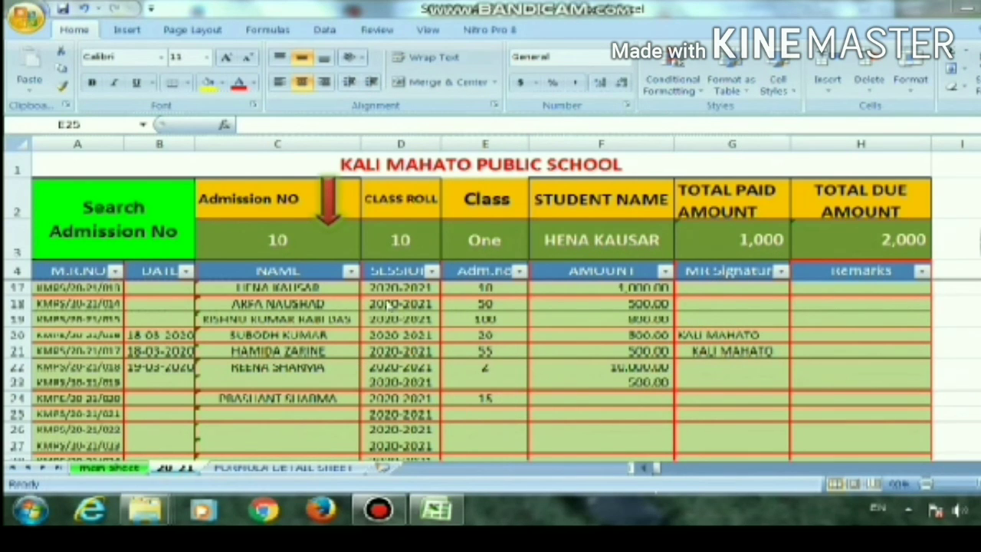
{"action": "left_click", "coordinate": [108, 469]}
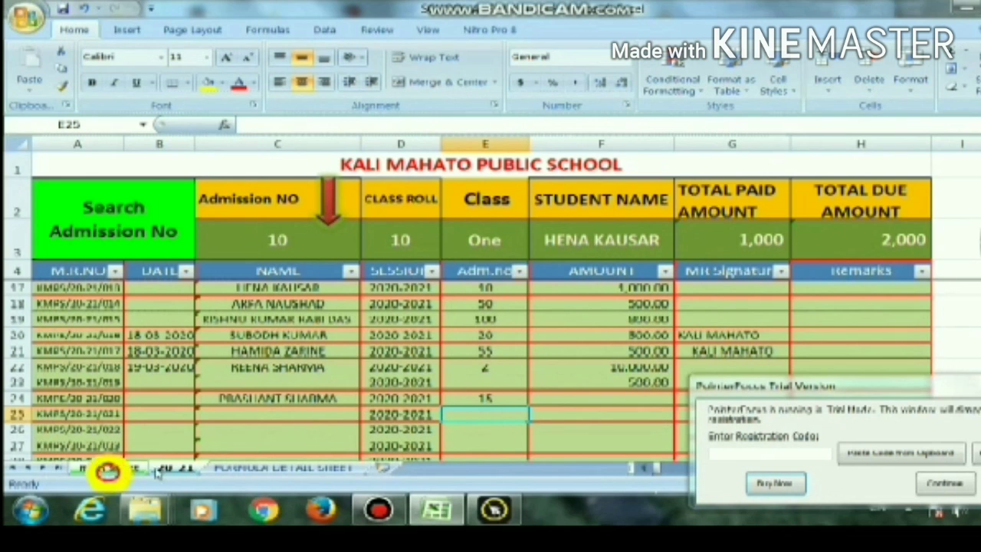
{"action": "left_click", "coordinate": [962, 483]}
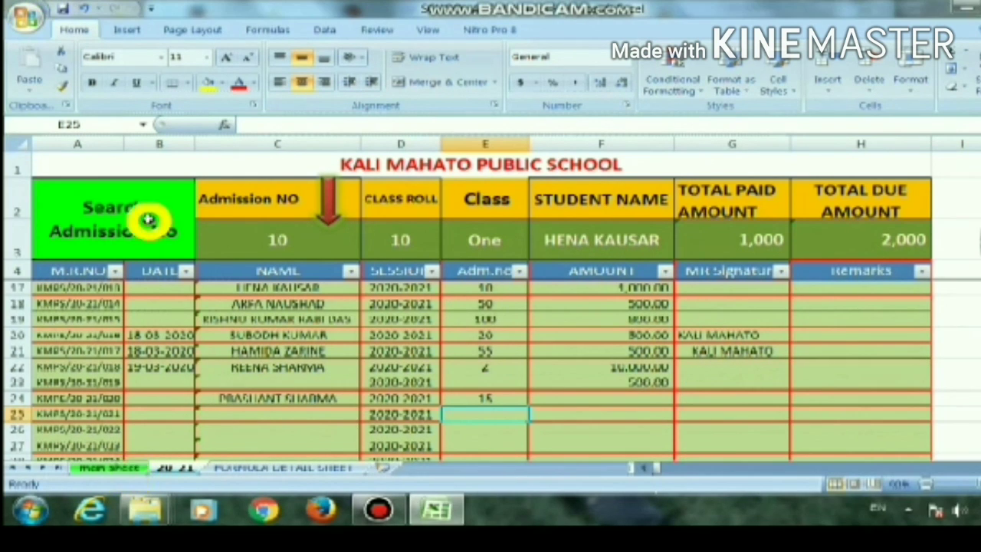
{"action": "left_click", "coordinate": [121, 466]}
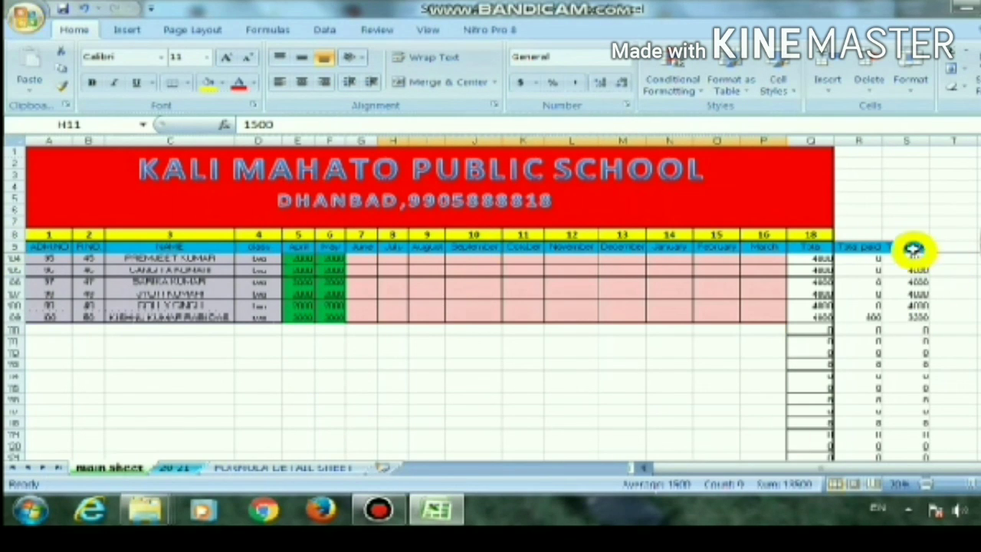
{"action": "left_click", "coordinate": [185, 468]}
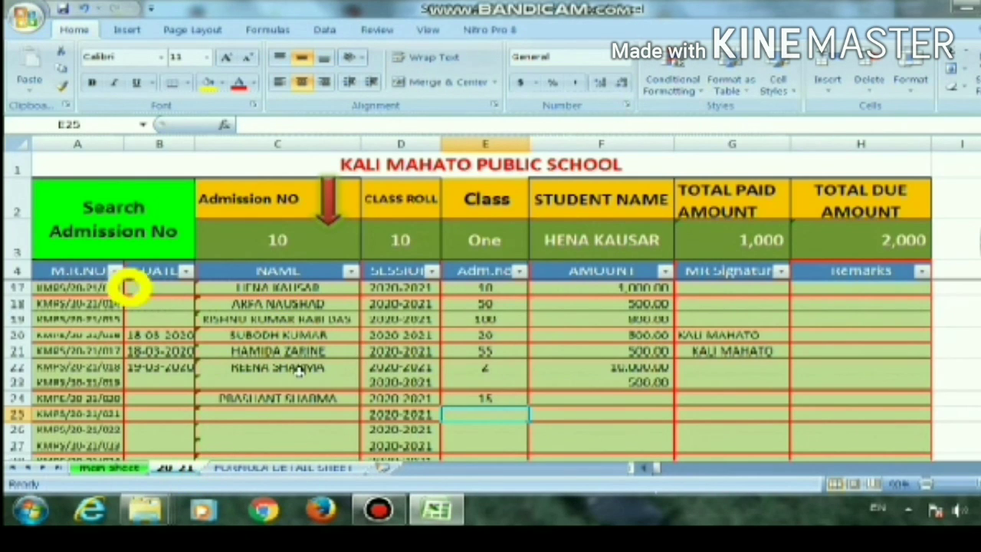
Look up the student from receipt row 24 by entering that row's admission number in search cell C3
{"action": "left_click", "coordinate": [279, 238]}
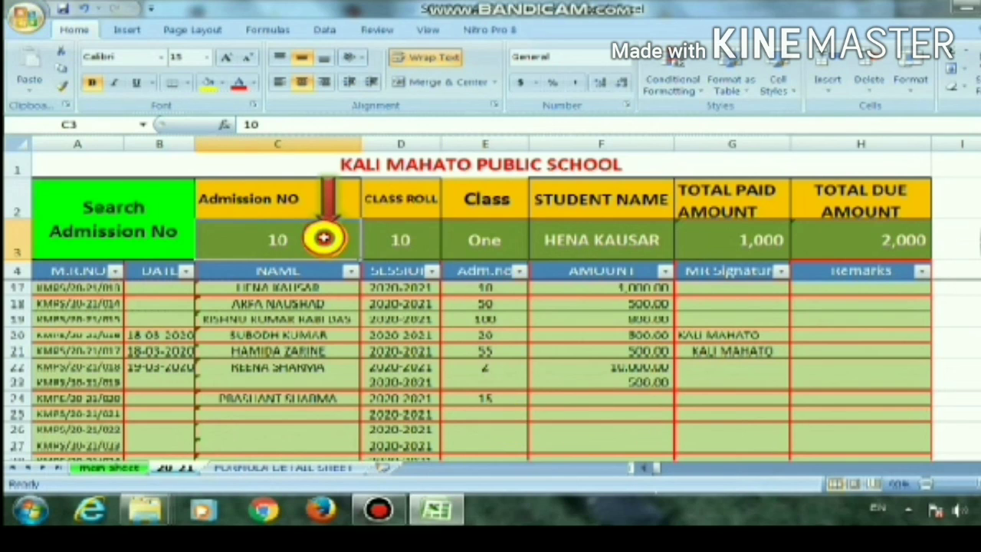
{"action": "type", "text": "15"}
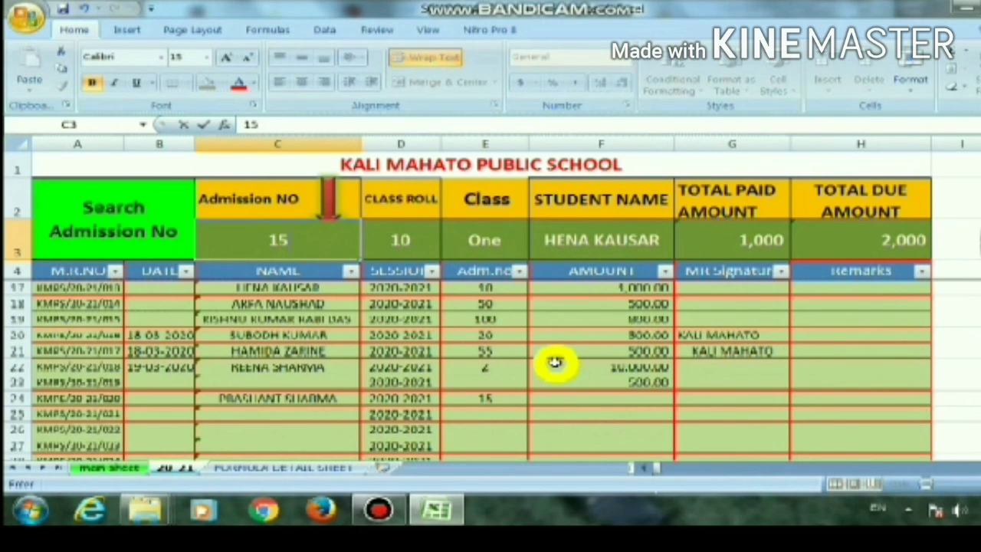
{"action": "key", "text": "Return"}
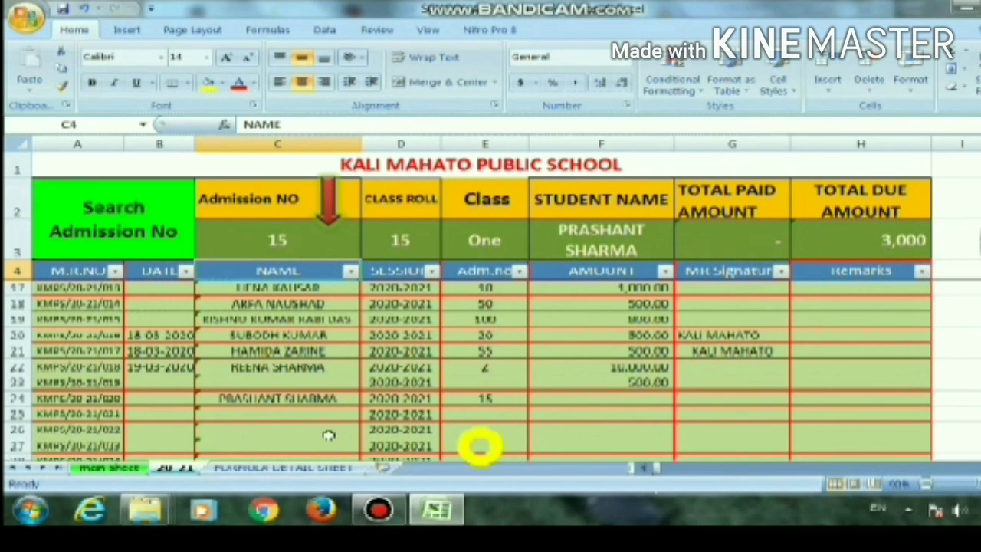
Enter a payment amount of 1500 in F24 for the receipt in row 24
{"action": "left_click", "coordinate": [631, 400]}
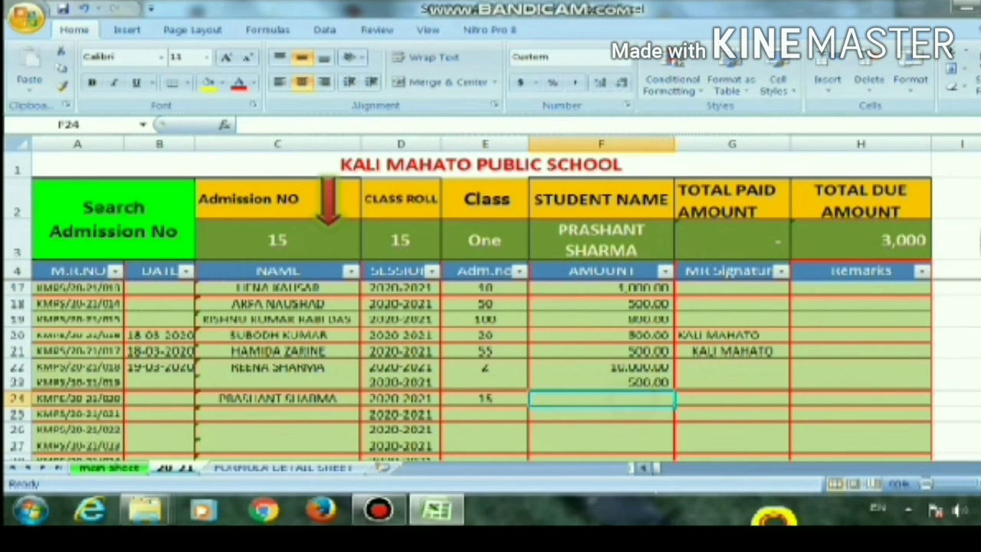
{"action": "type", "text": "1,5"}
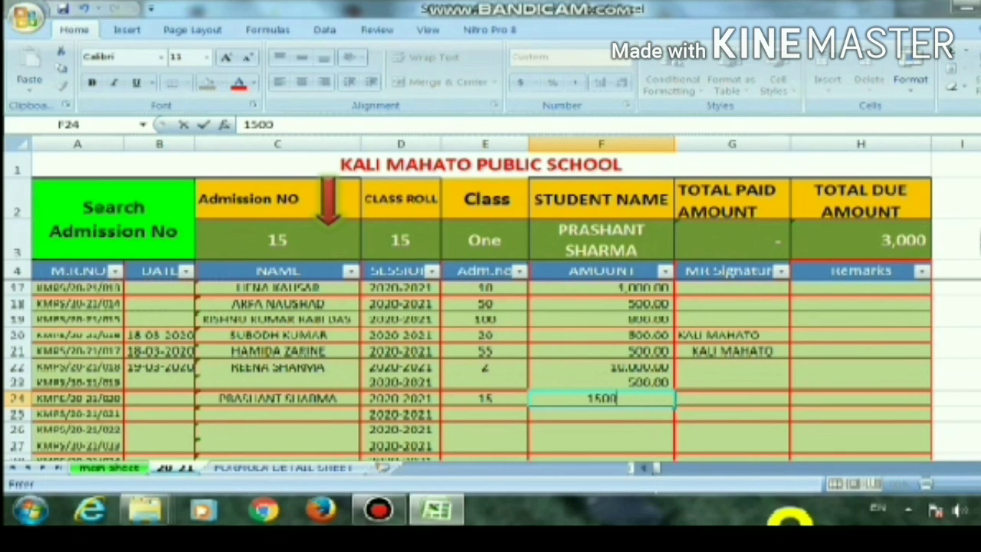
{"action": "type", "text": "00"}
{"action": "key", "text": "Return"}
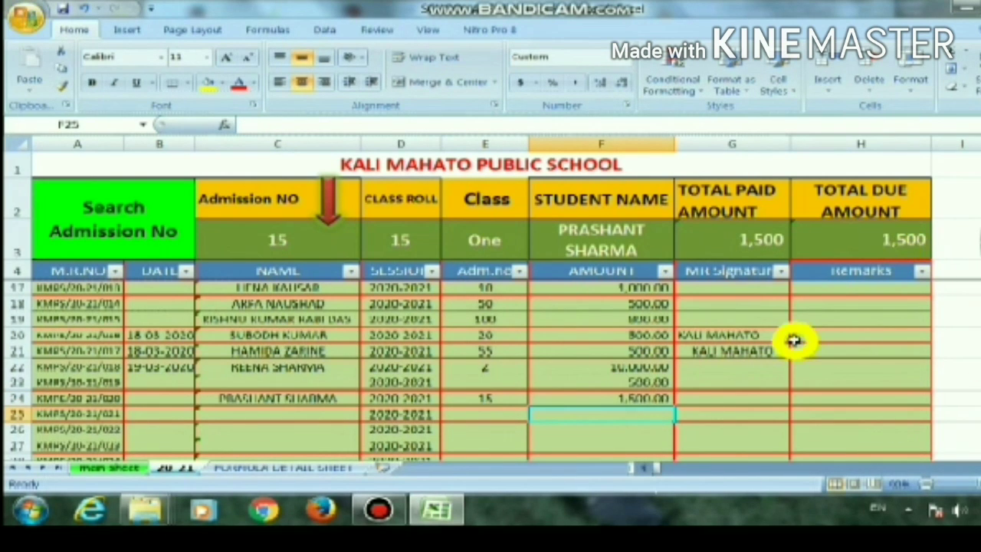
Record a second receipt in row 25 with the admission number from row 24 and an amount of 1500
{"action": "key", "text": "Left"}
{"action": "type", "text": "15"}
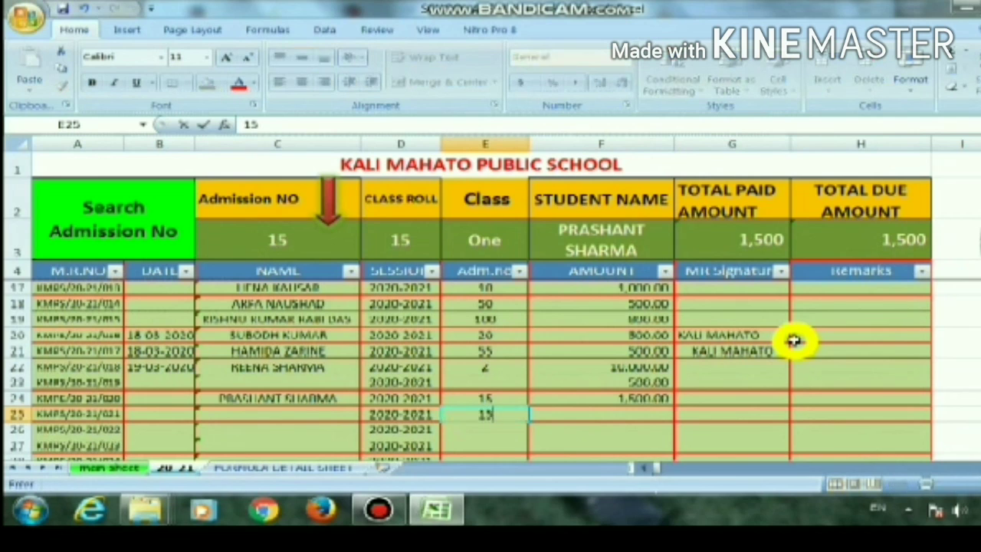
{"action": "key", "text": "Right"}
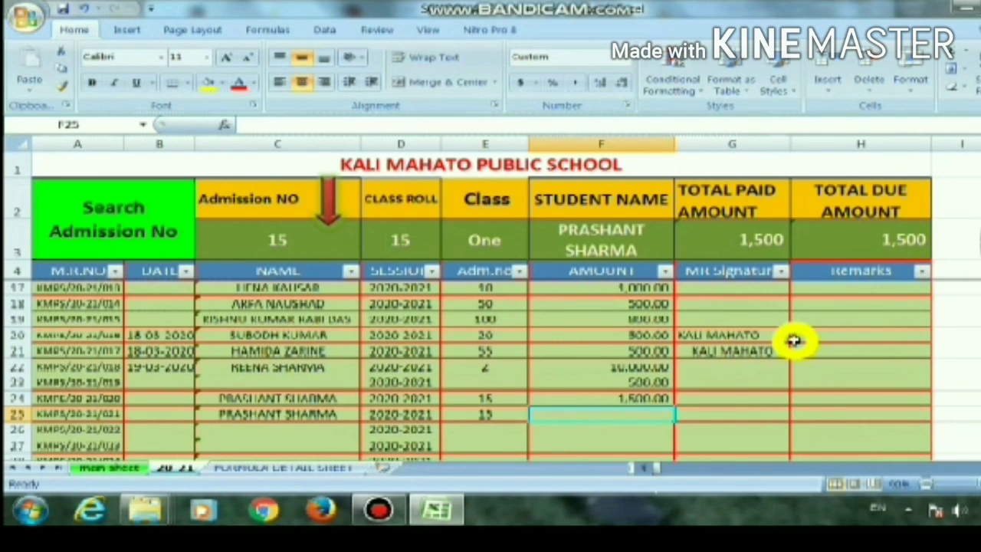
{"action": "type", "text": "1500"}
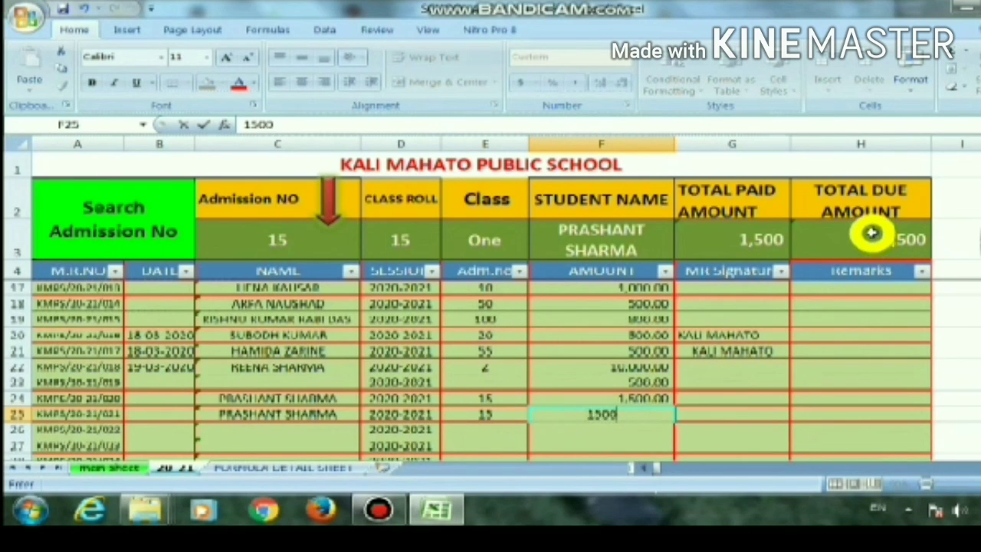
{"action": "key", "text": "Return"}
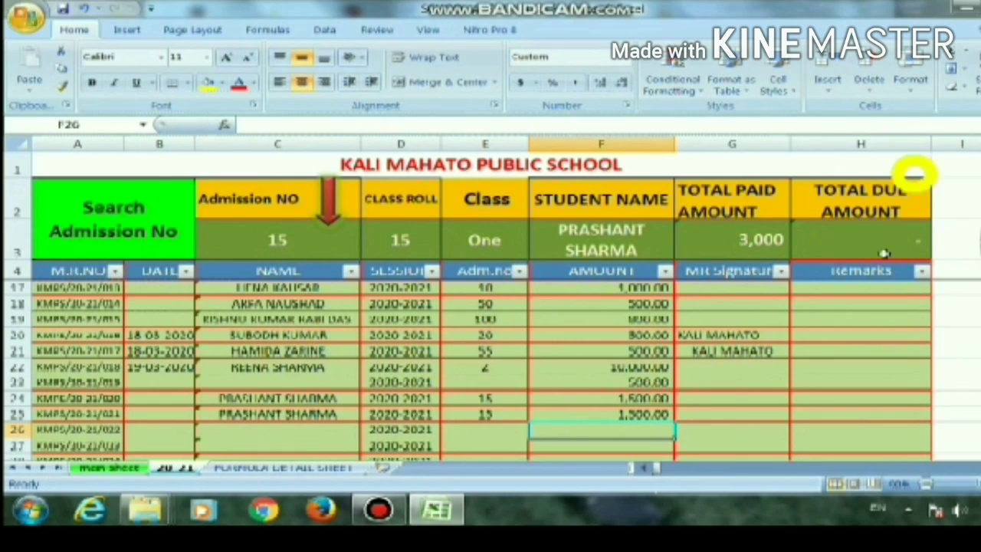